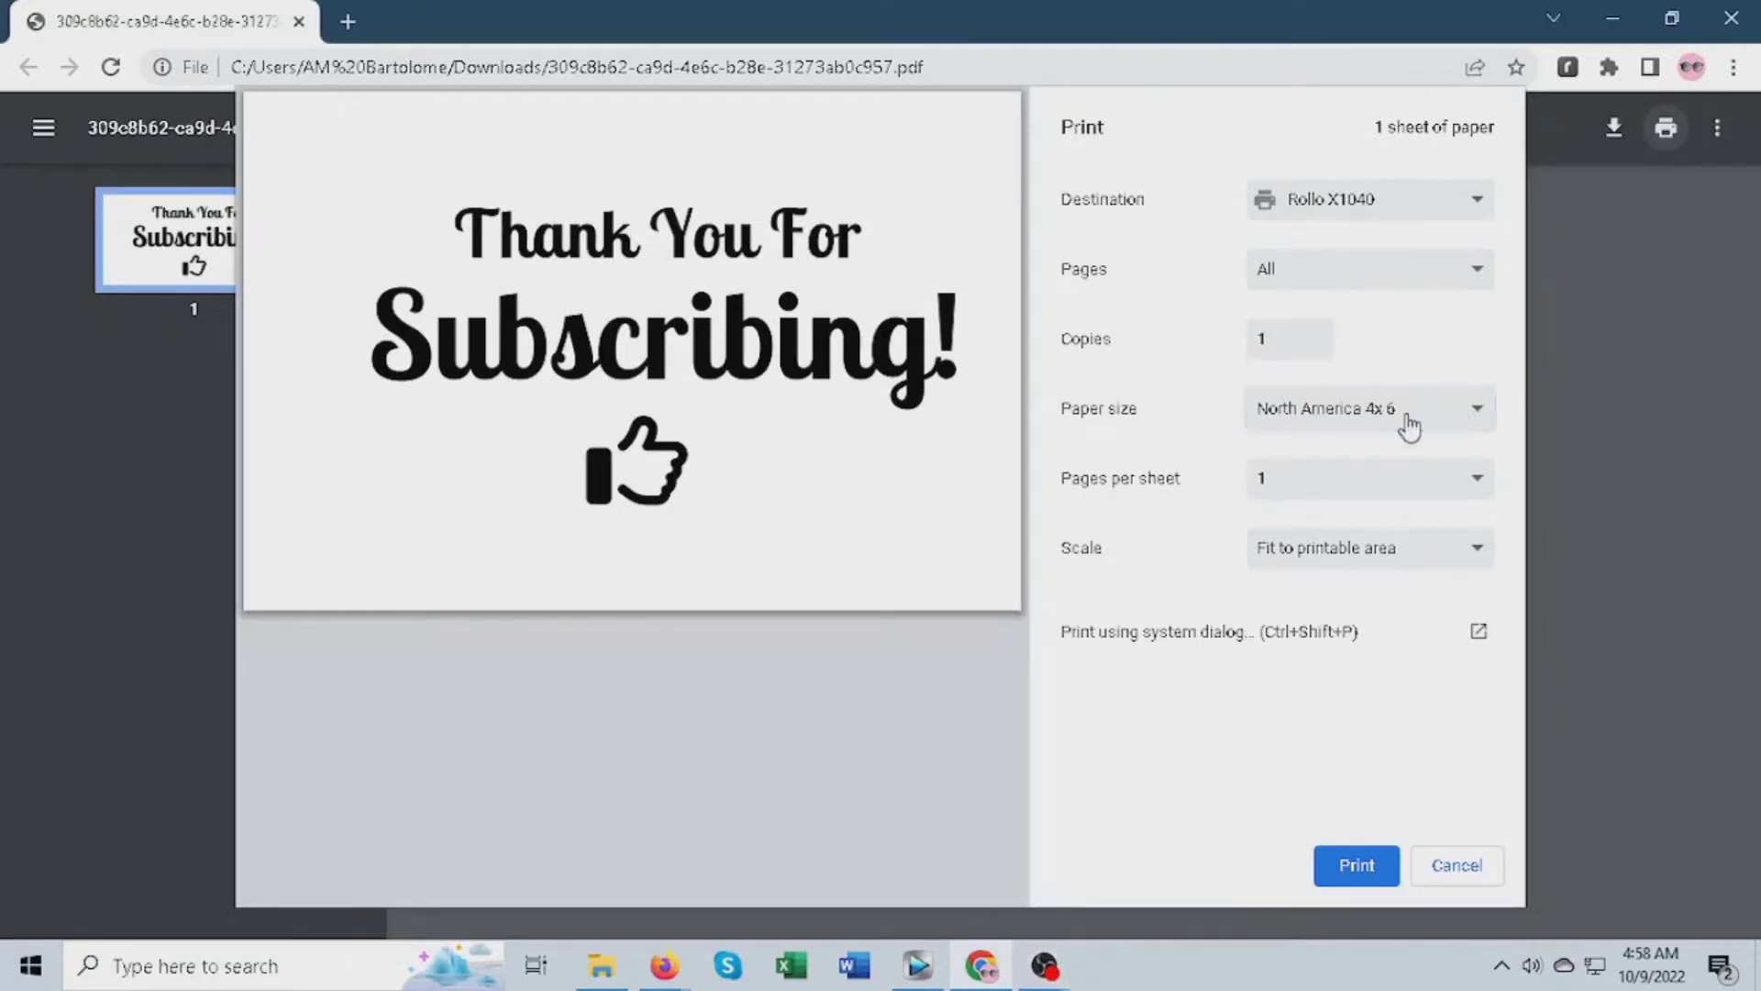
Check the paper size options Chrome's print dialog offers for the Rollo X1040 printer
click(1409, 422)
click(1410, 422)
click(1410, 422)
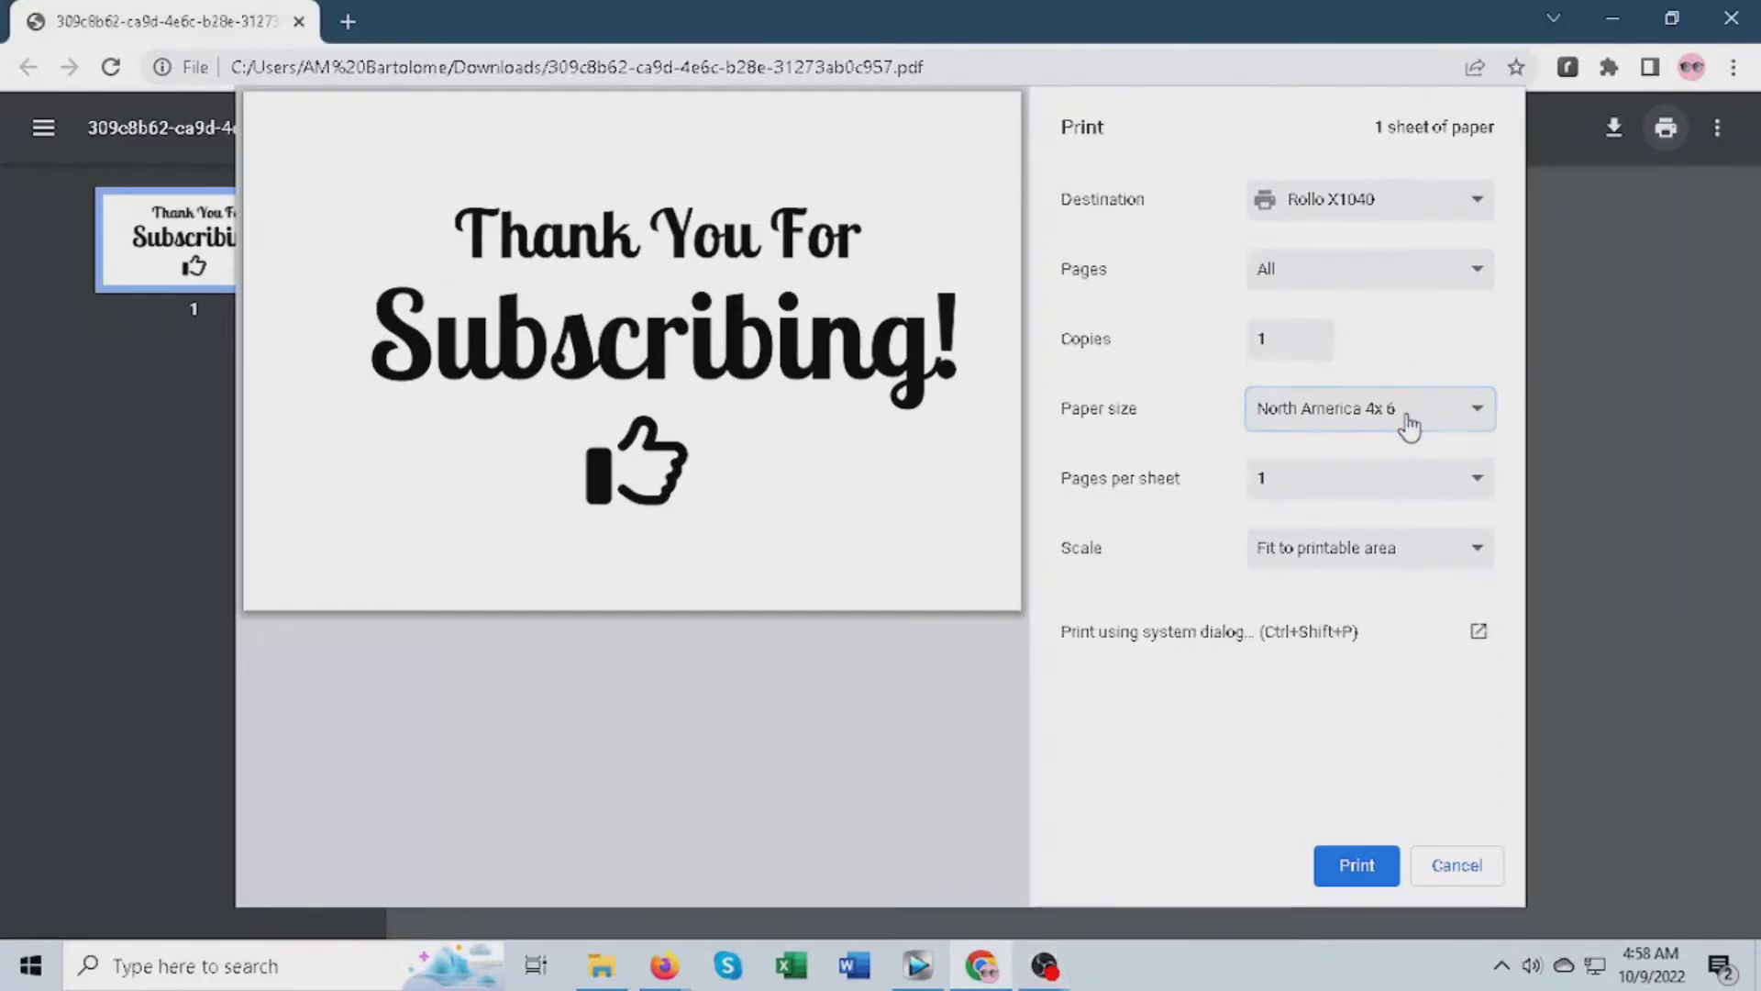
click(1409, 422)
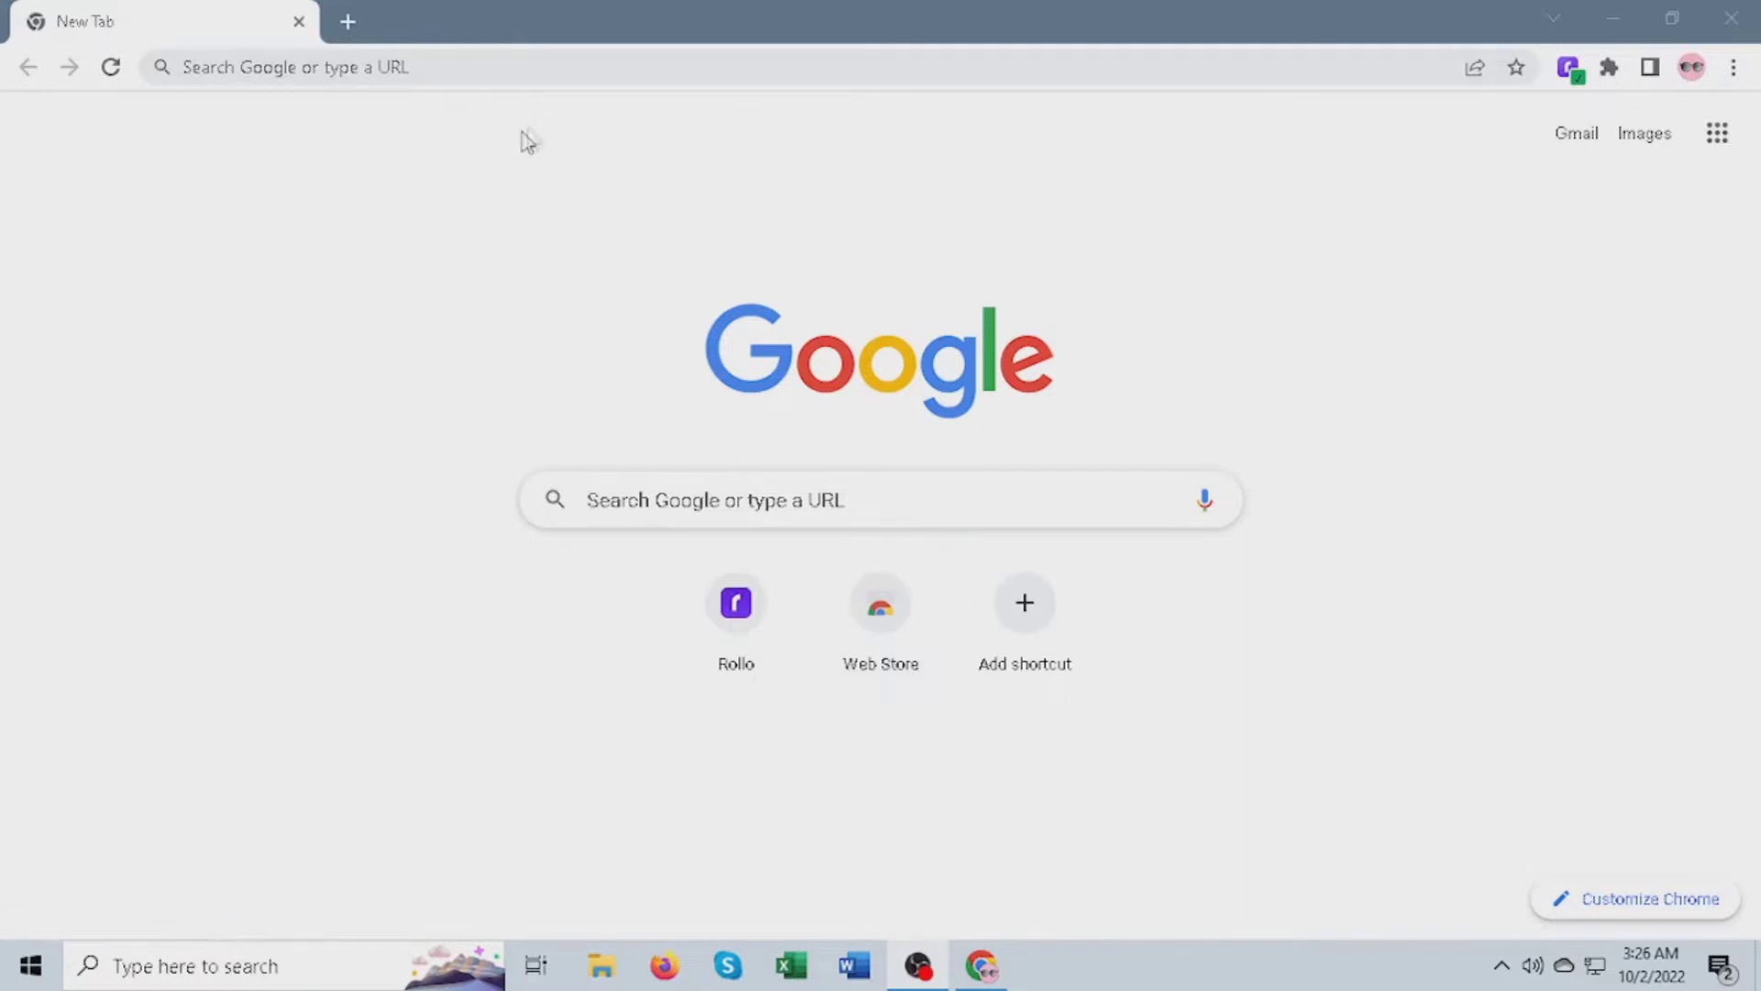
Go to the Rollo wired setup page at rollo.com/setup-usb
click(361, 64)
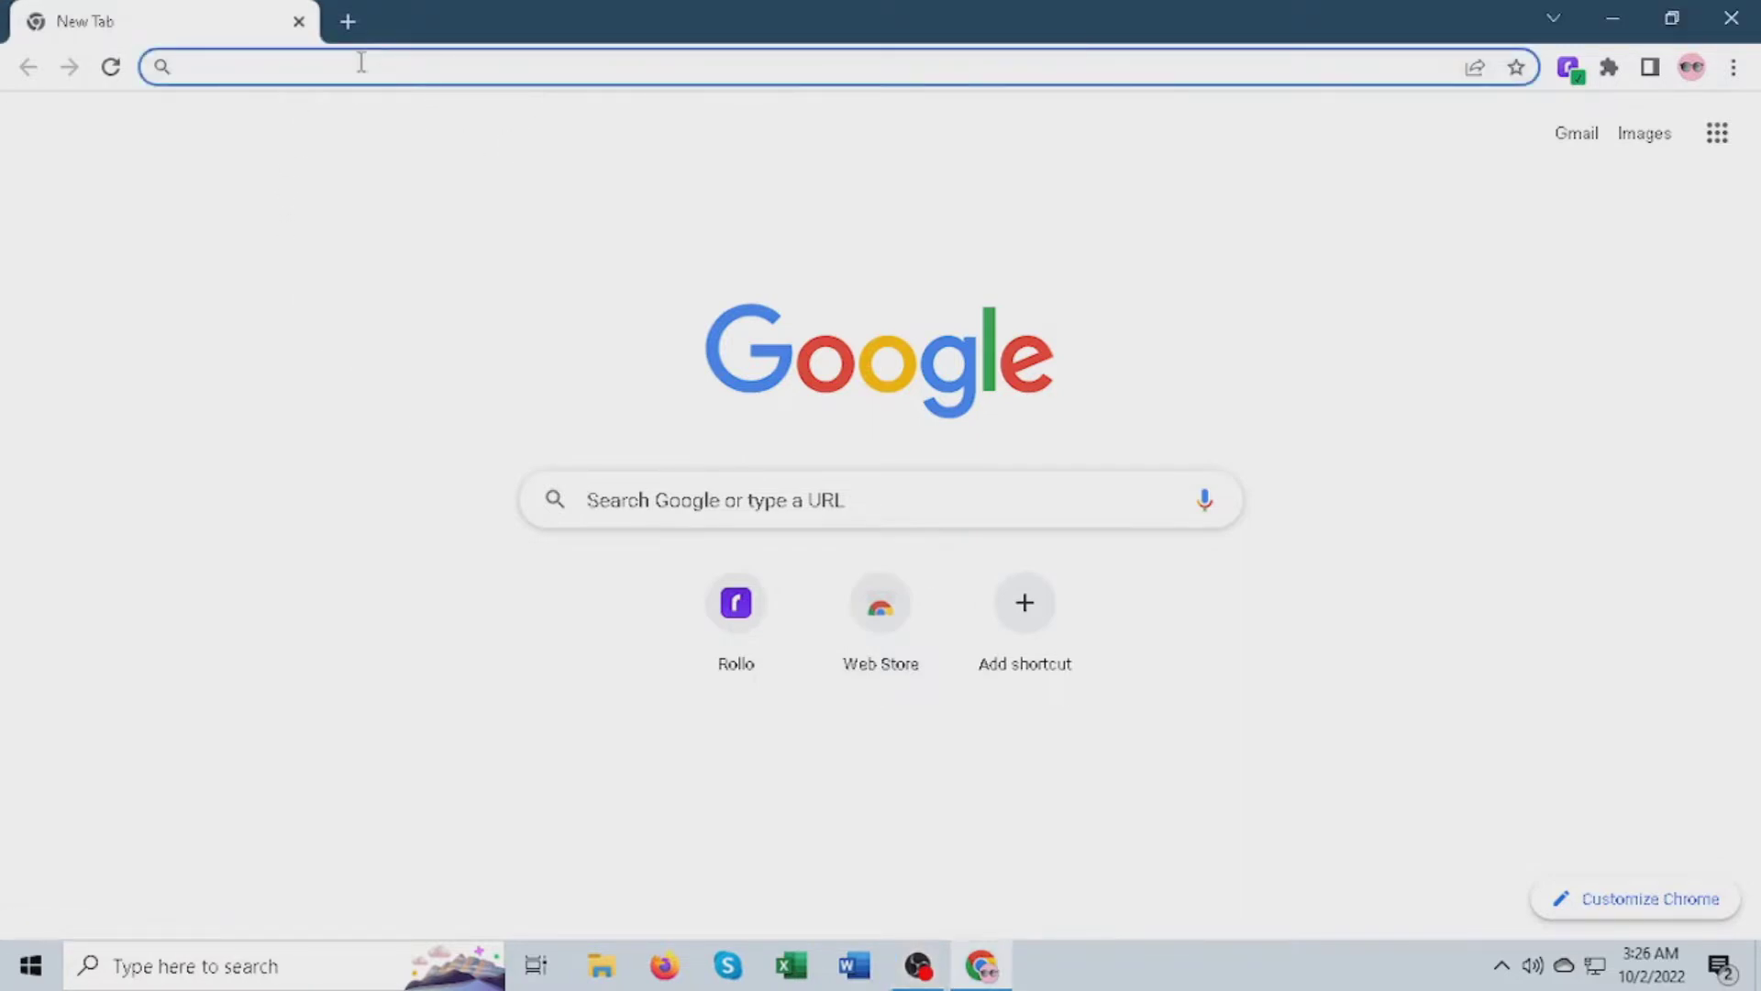
text(rollo.com/)
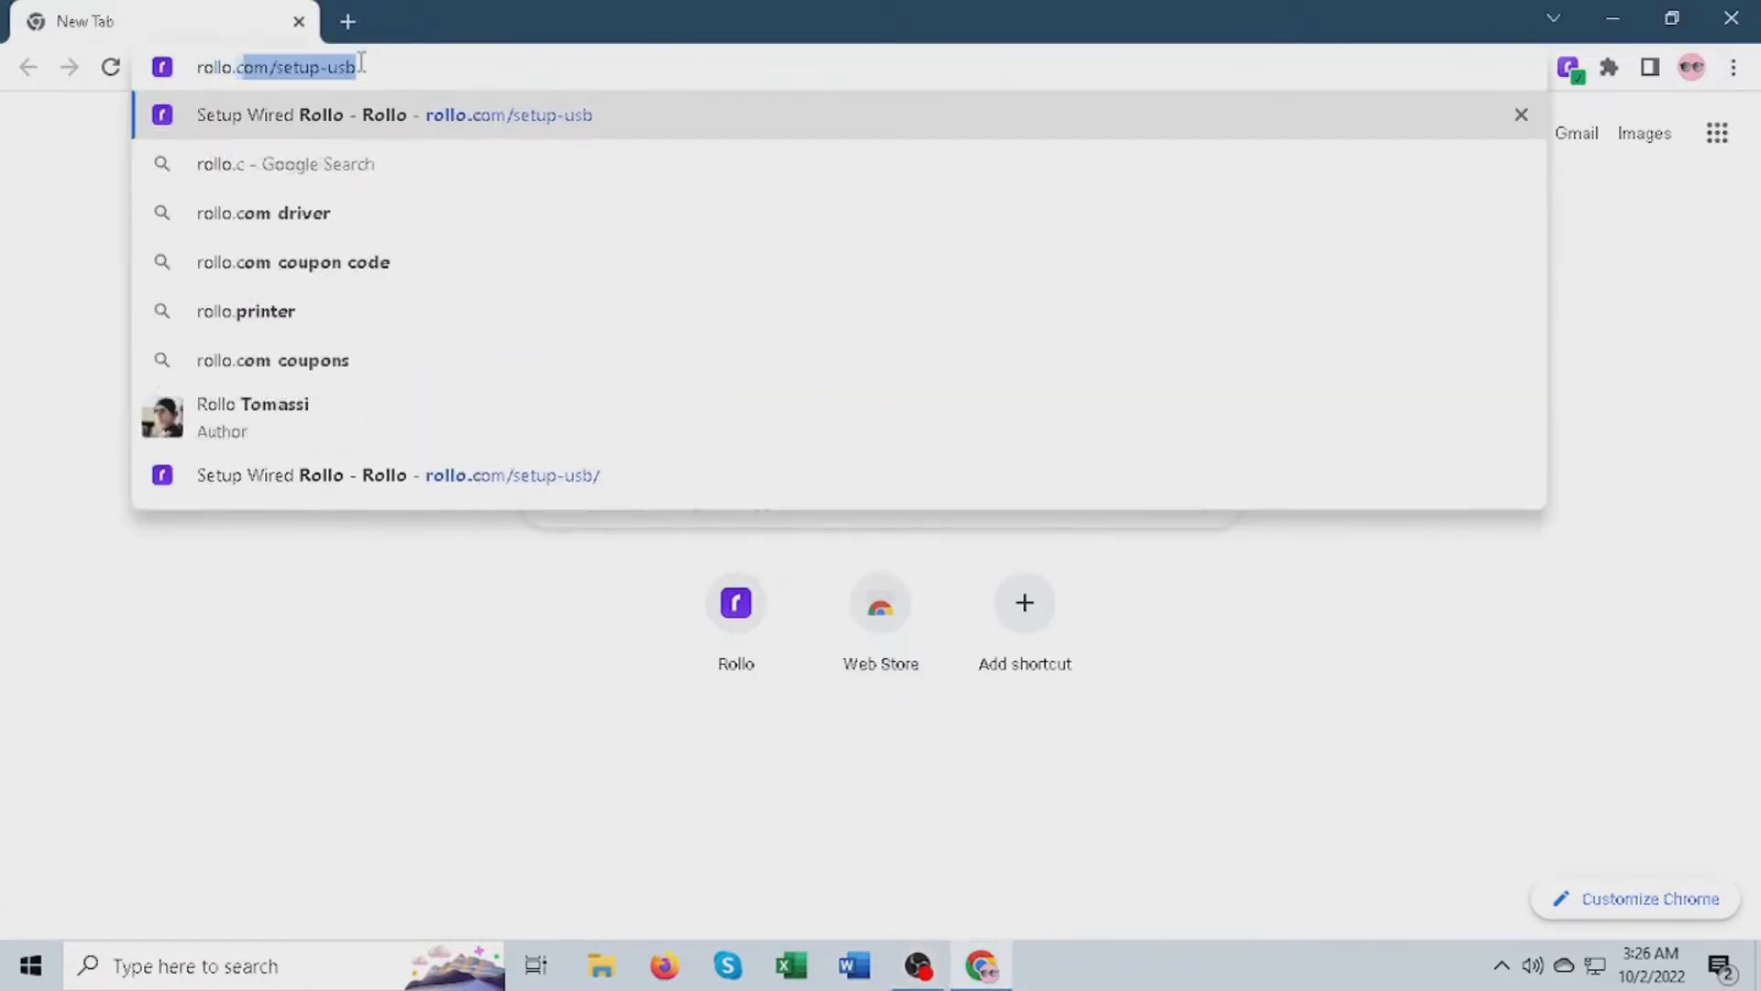
text(set)
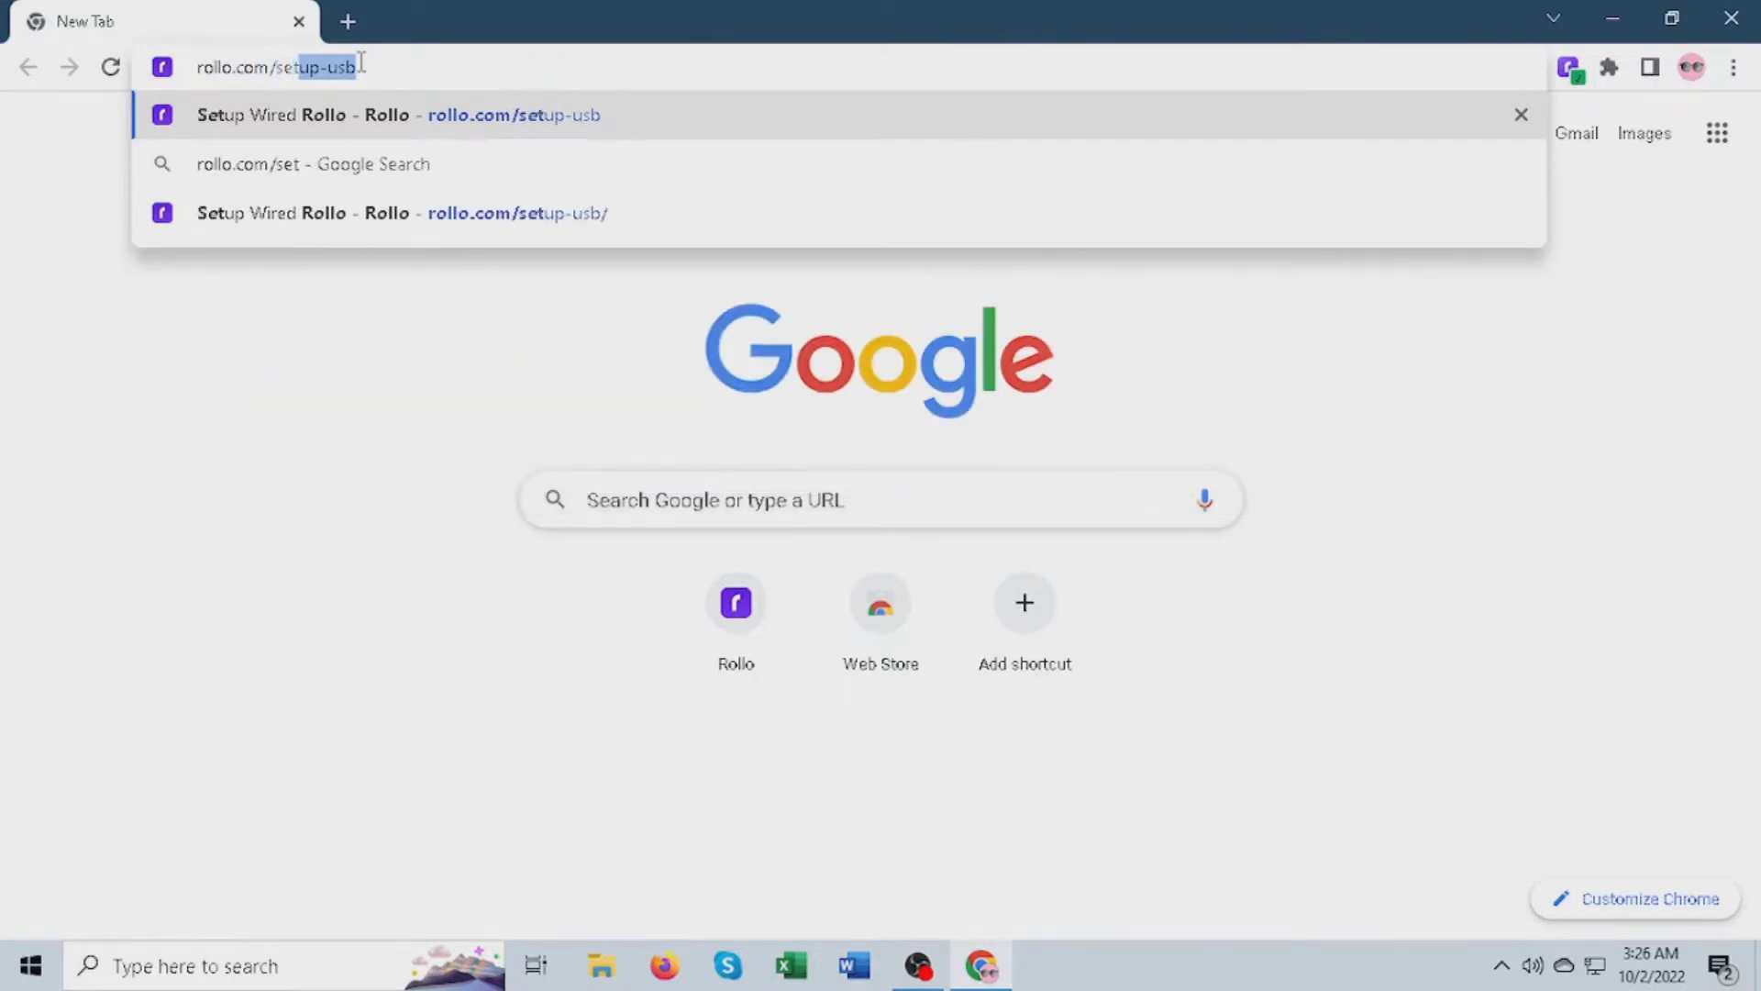
text(up-usb)
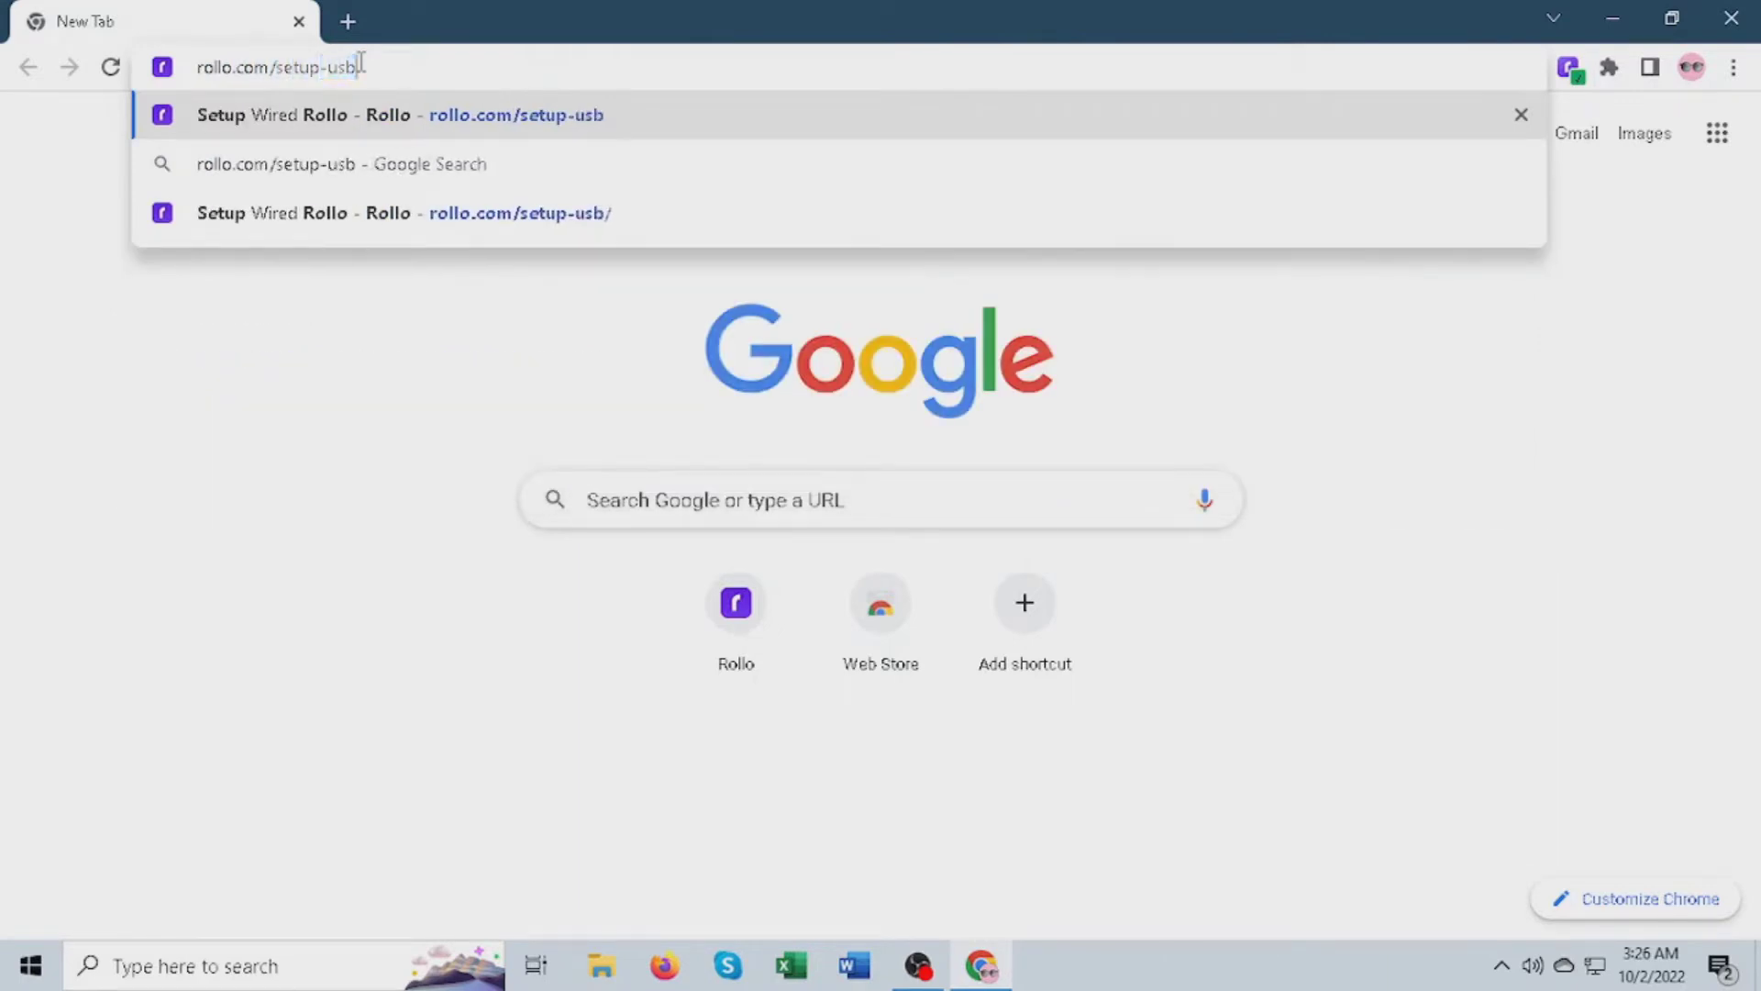
key(Return)
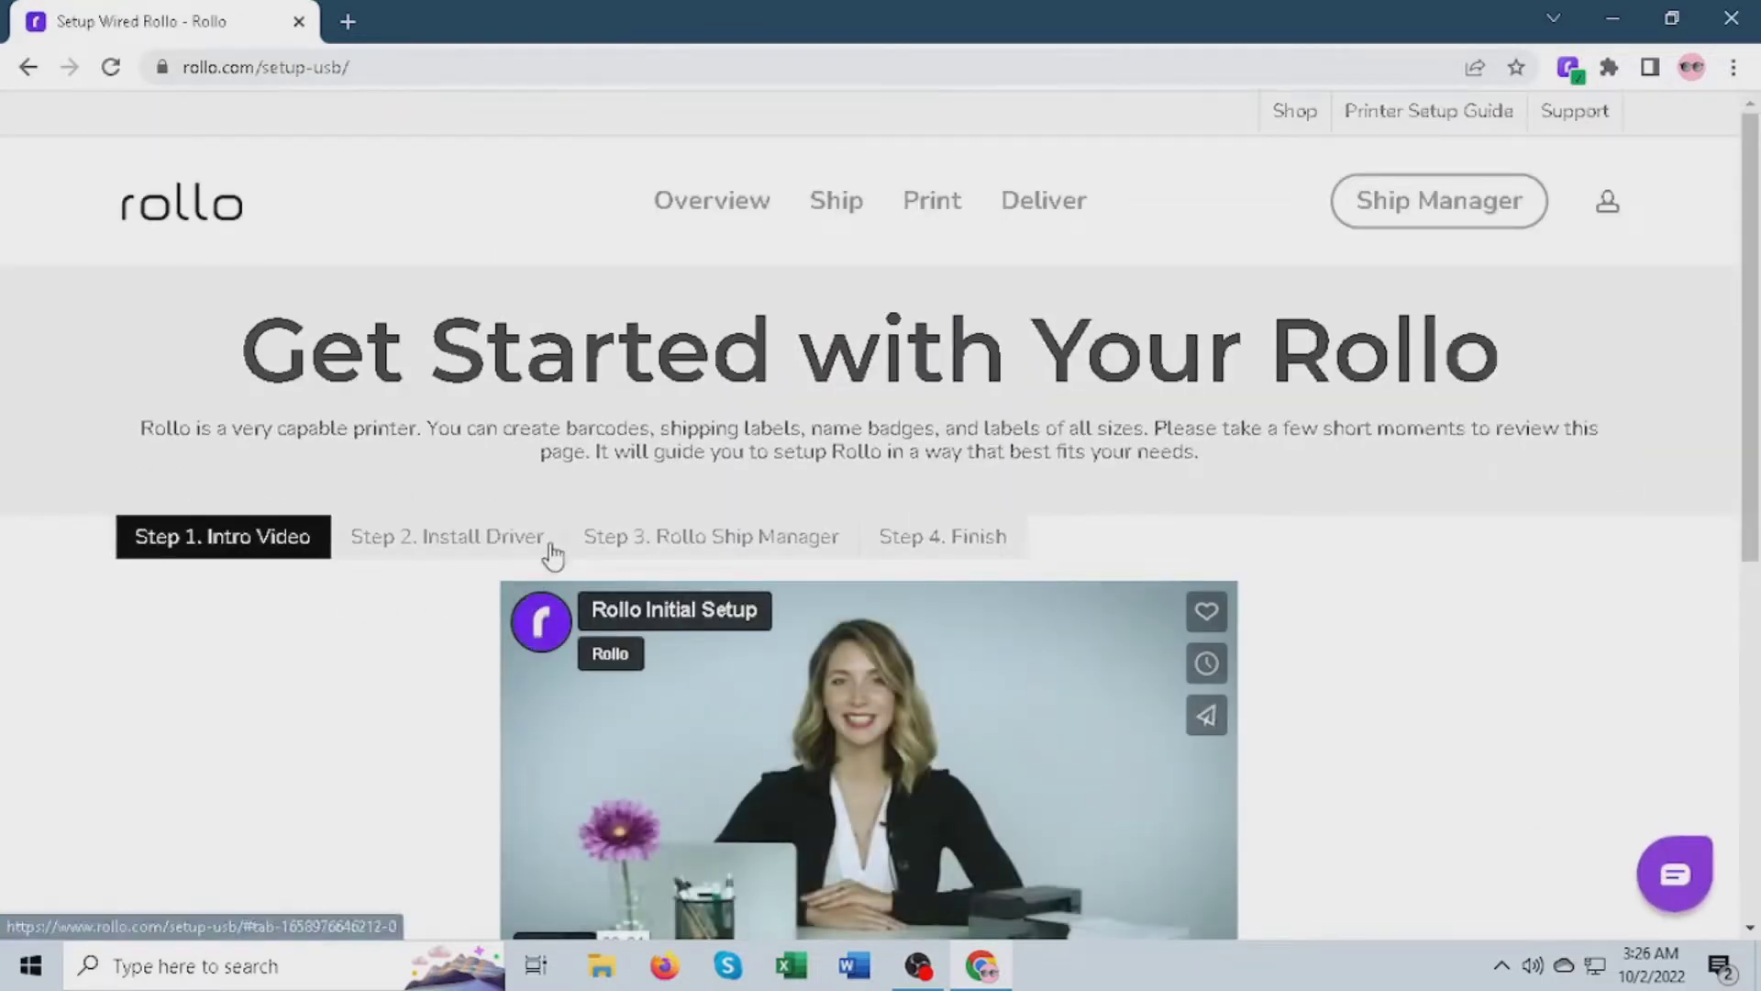
Download the Windows driver zip from Step 2. Install Driver and show it in its folder
click(503, 550)
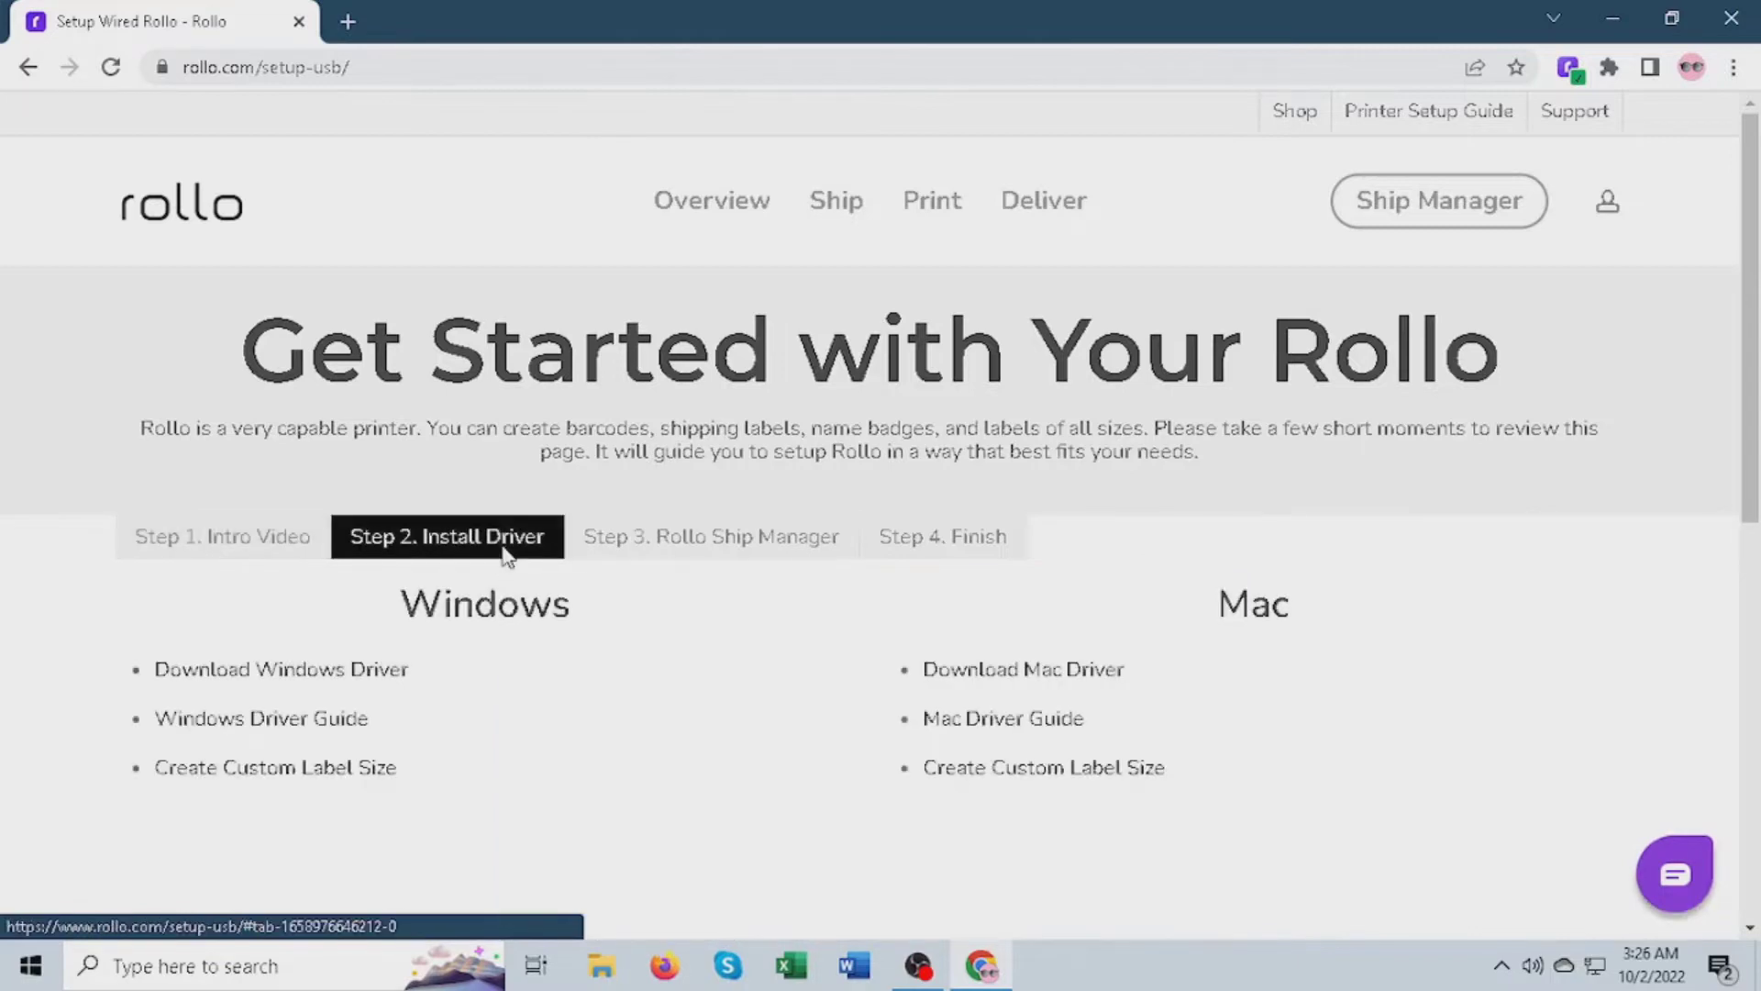
click(376, 678)
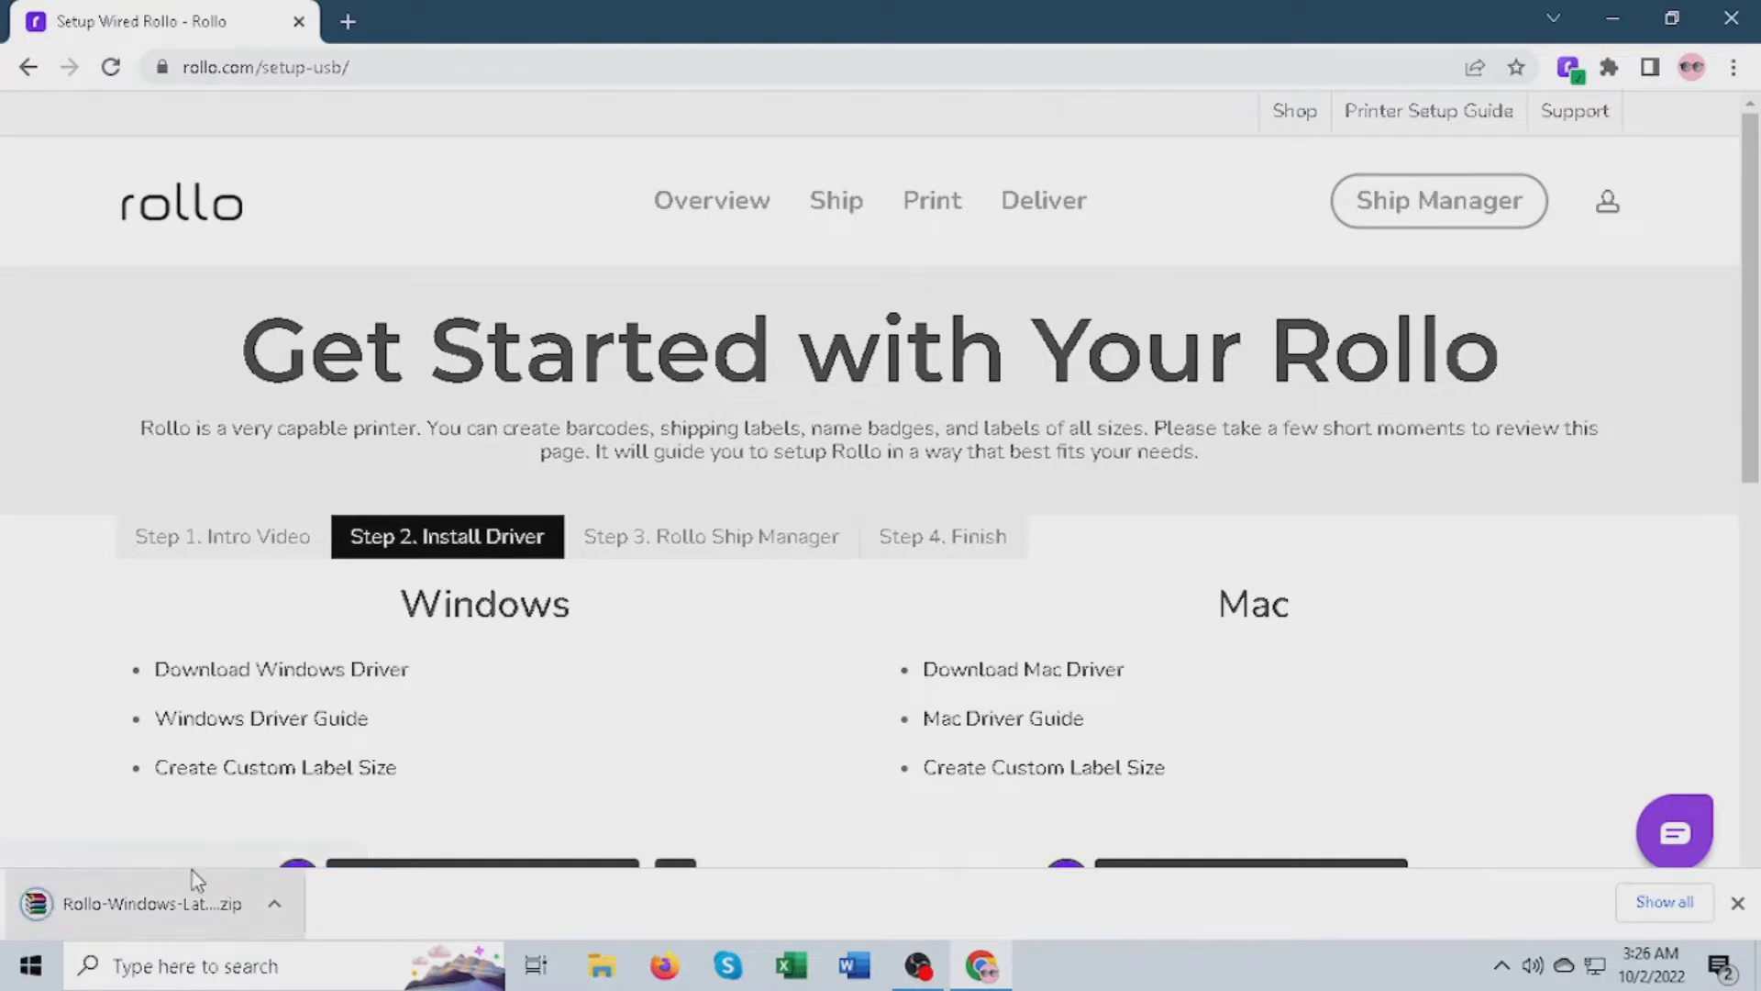
click(275, 905)
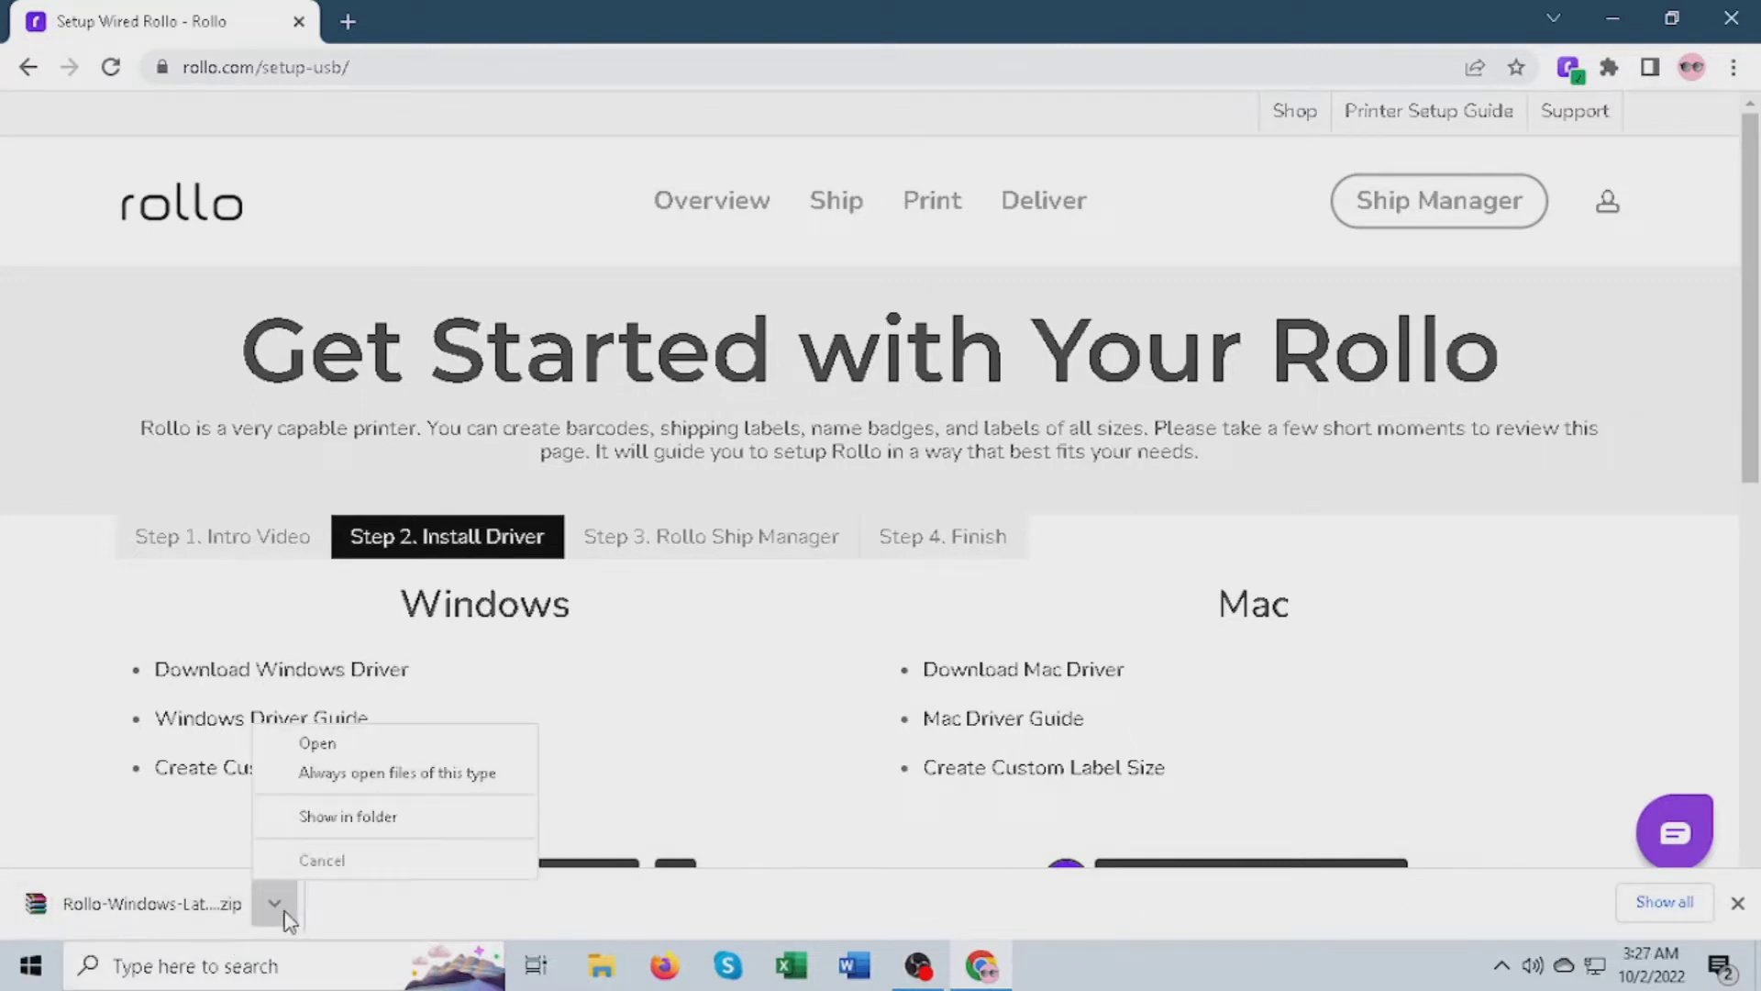
click(447, 830)
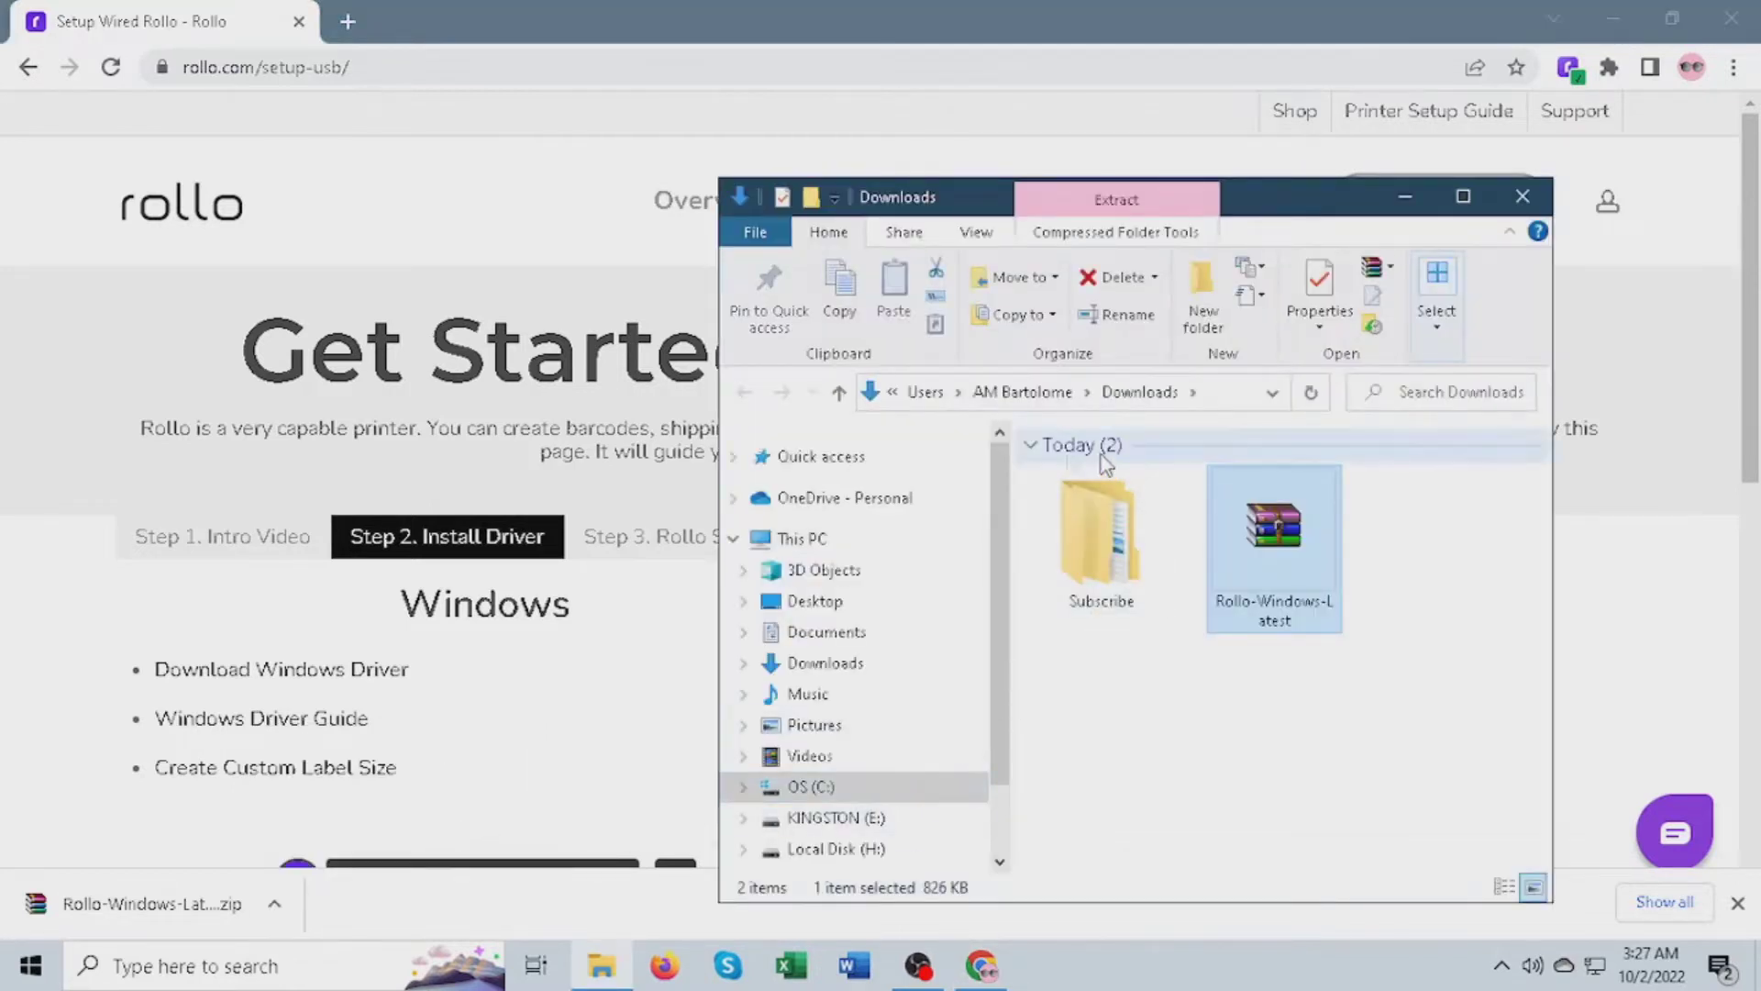
Extract the Rollo zip into Downloads and open the Rollo-Windows-Latest folder
right_click(1301, 519)
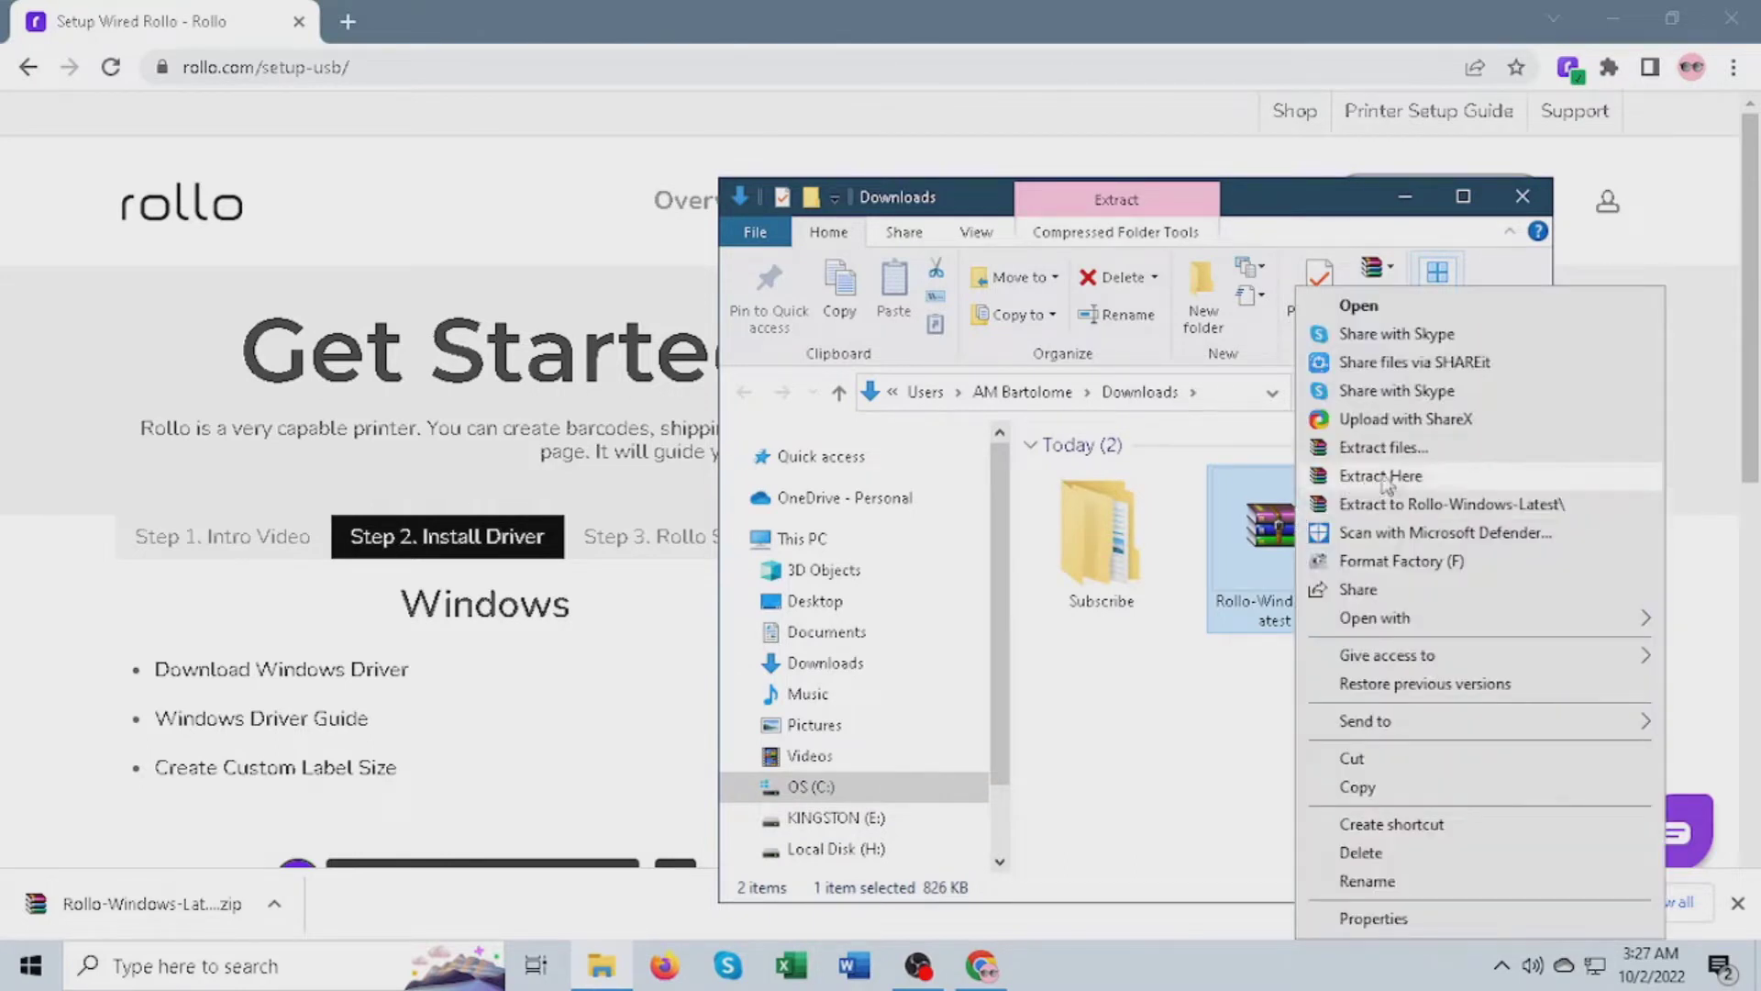
click(1436, 477)
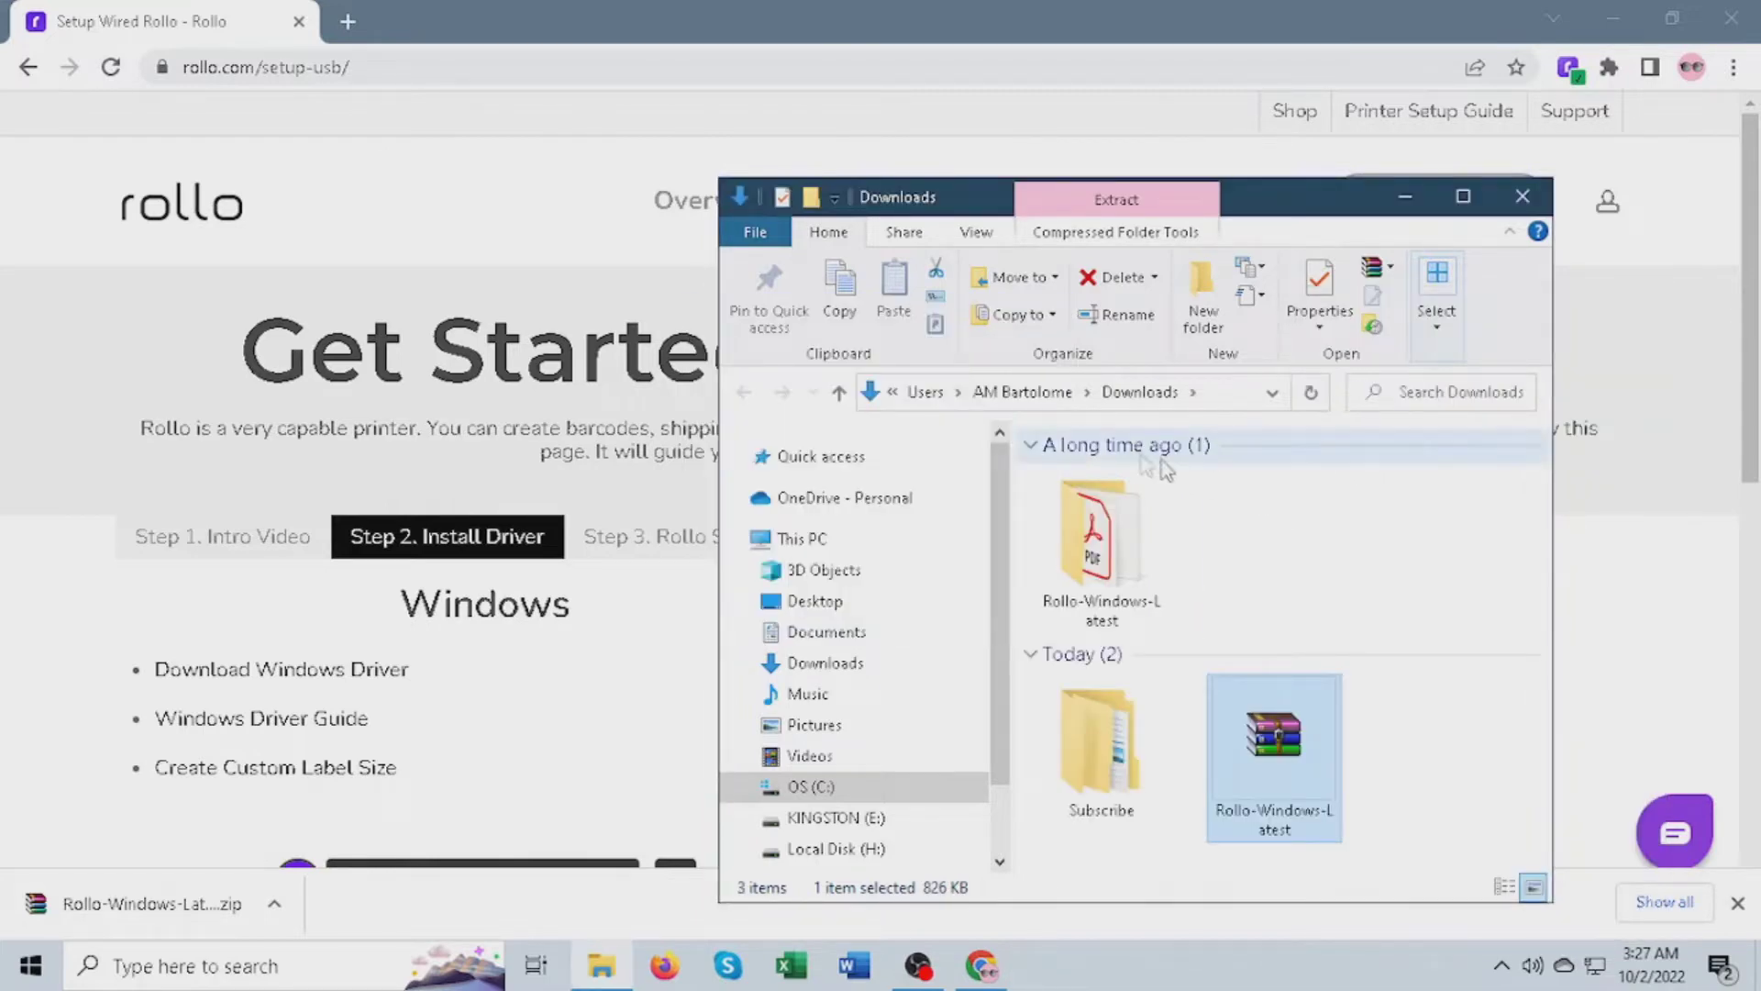
double_click(1101, 550)
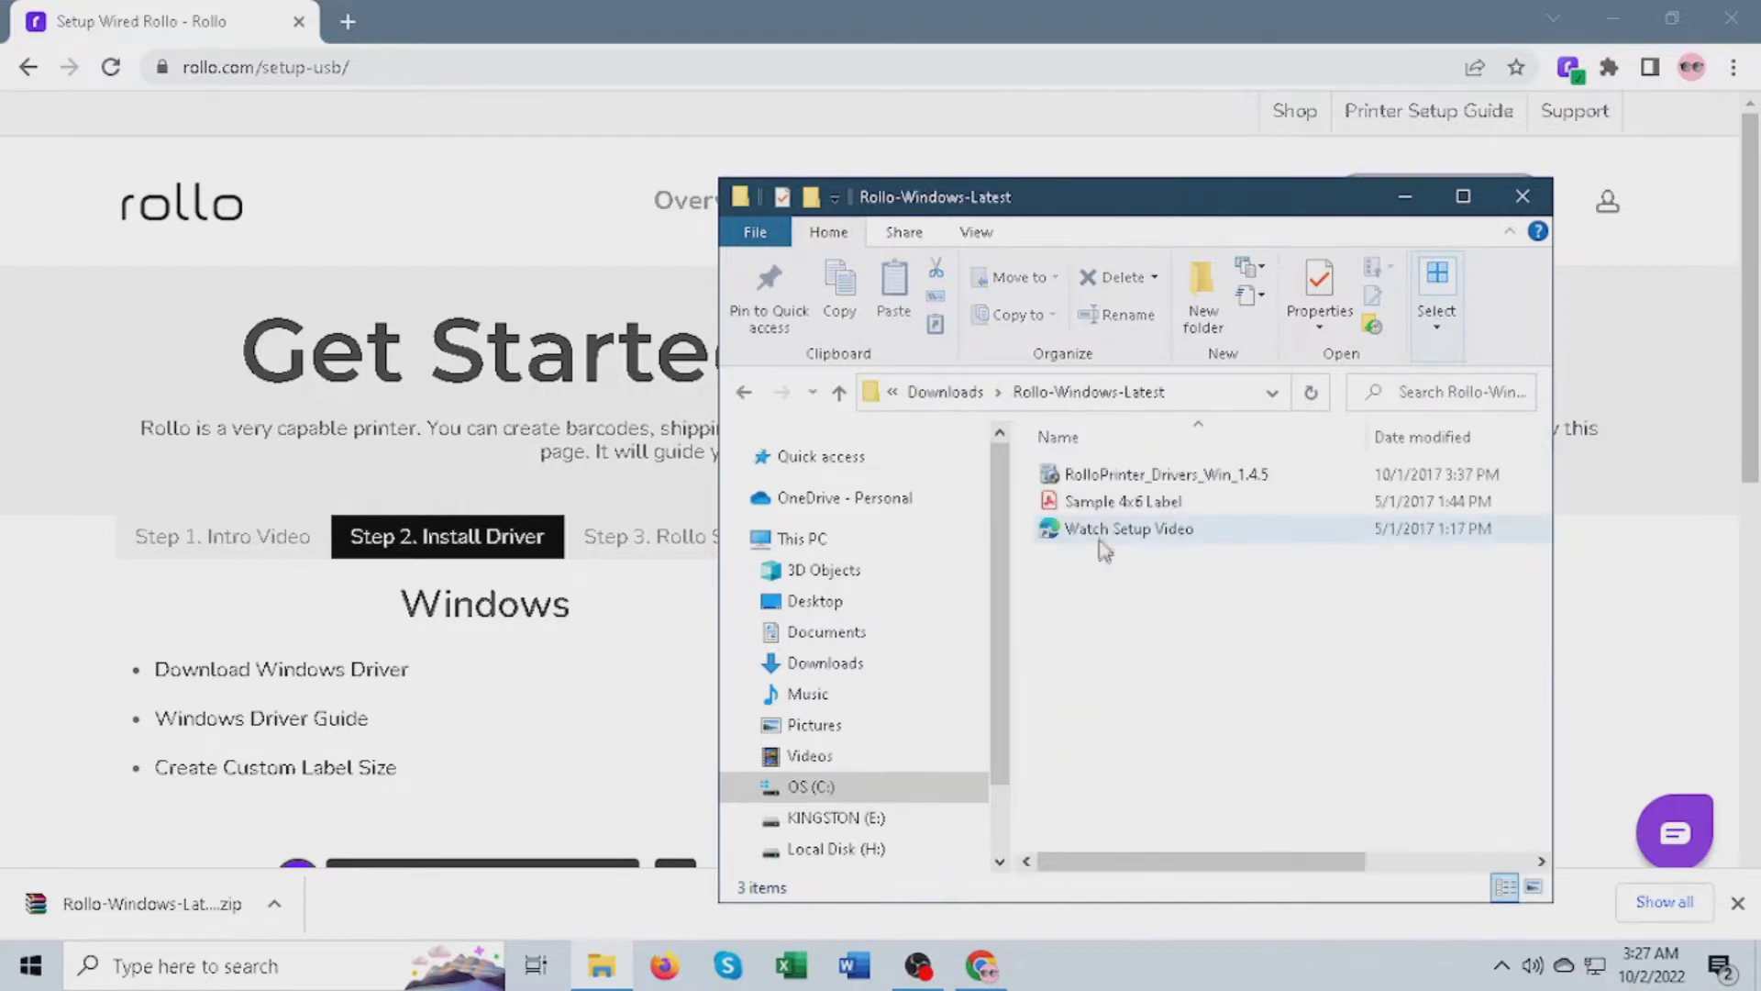
Run the RolloPrinter_Drivers_Win_1.4.5 installer as administrator
click(1125, 483)
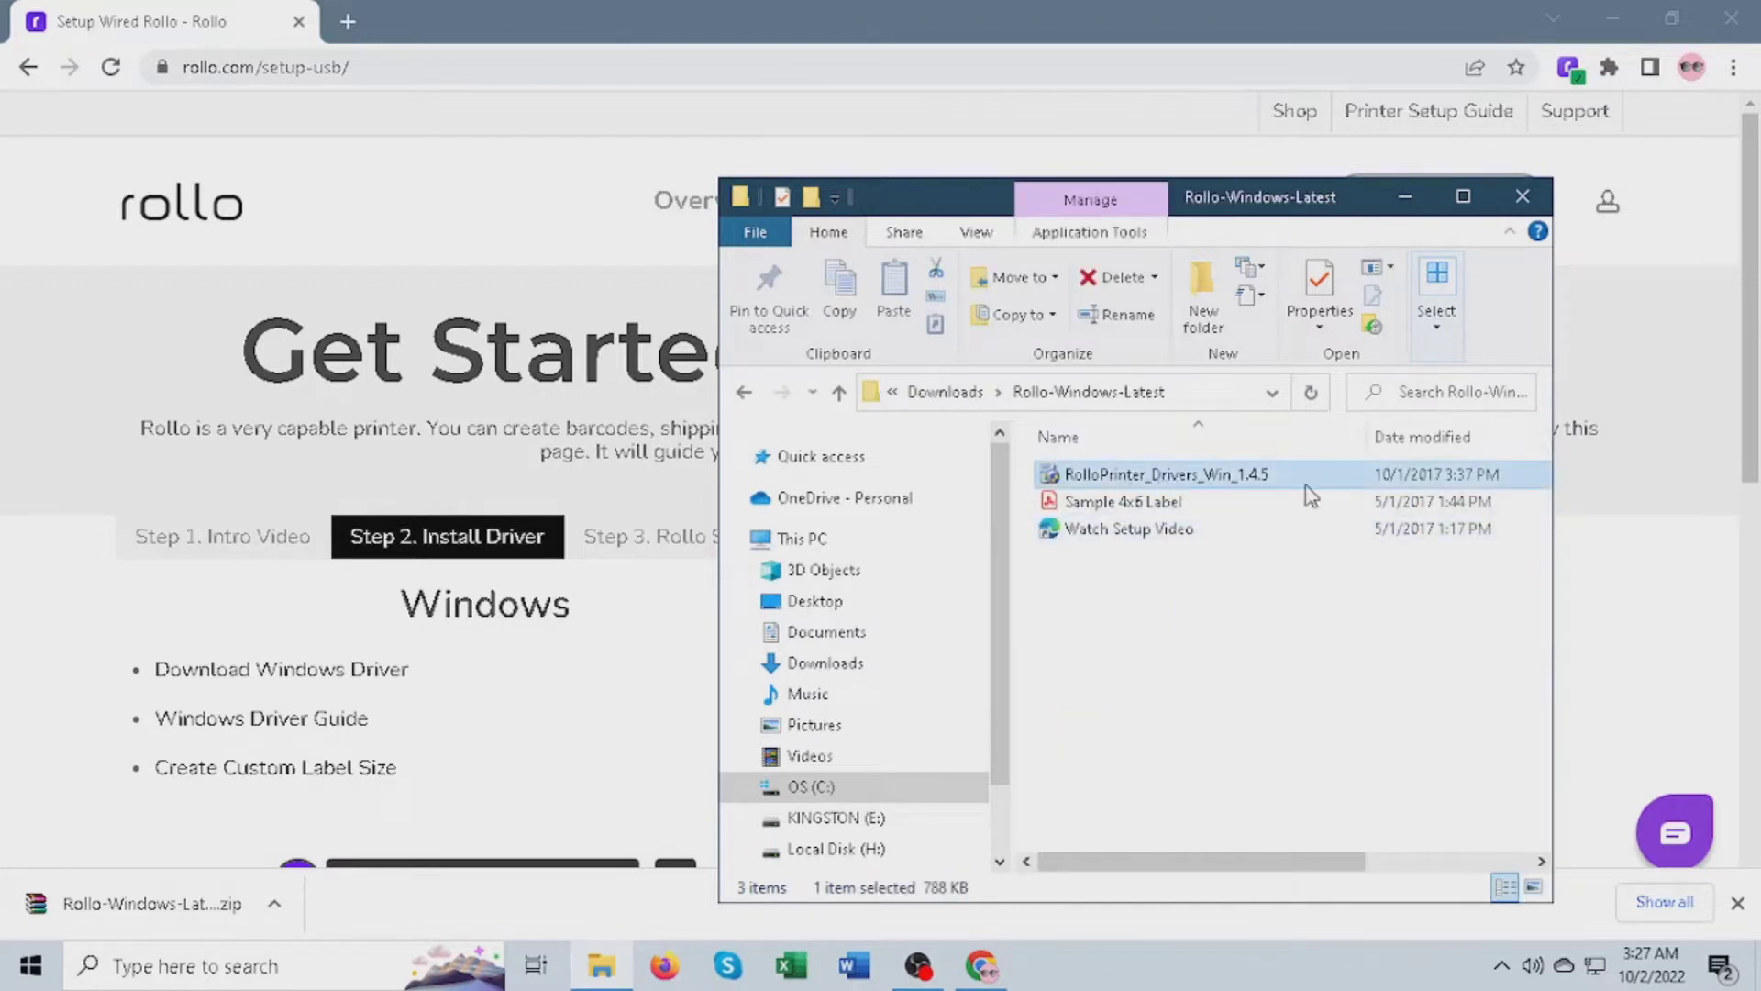
mouse_move(1310, 496)
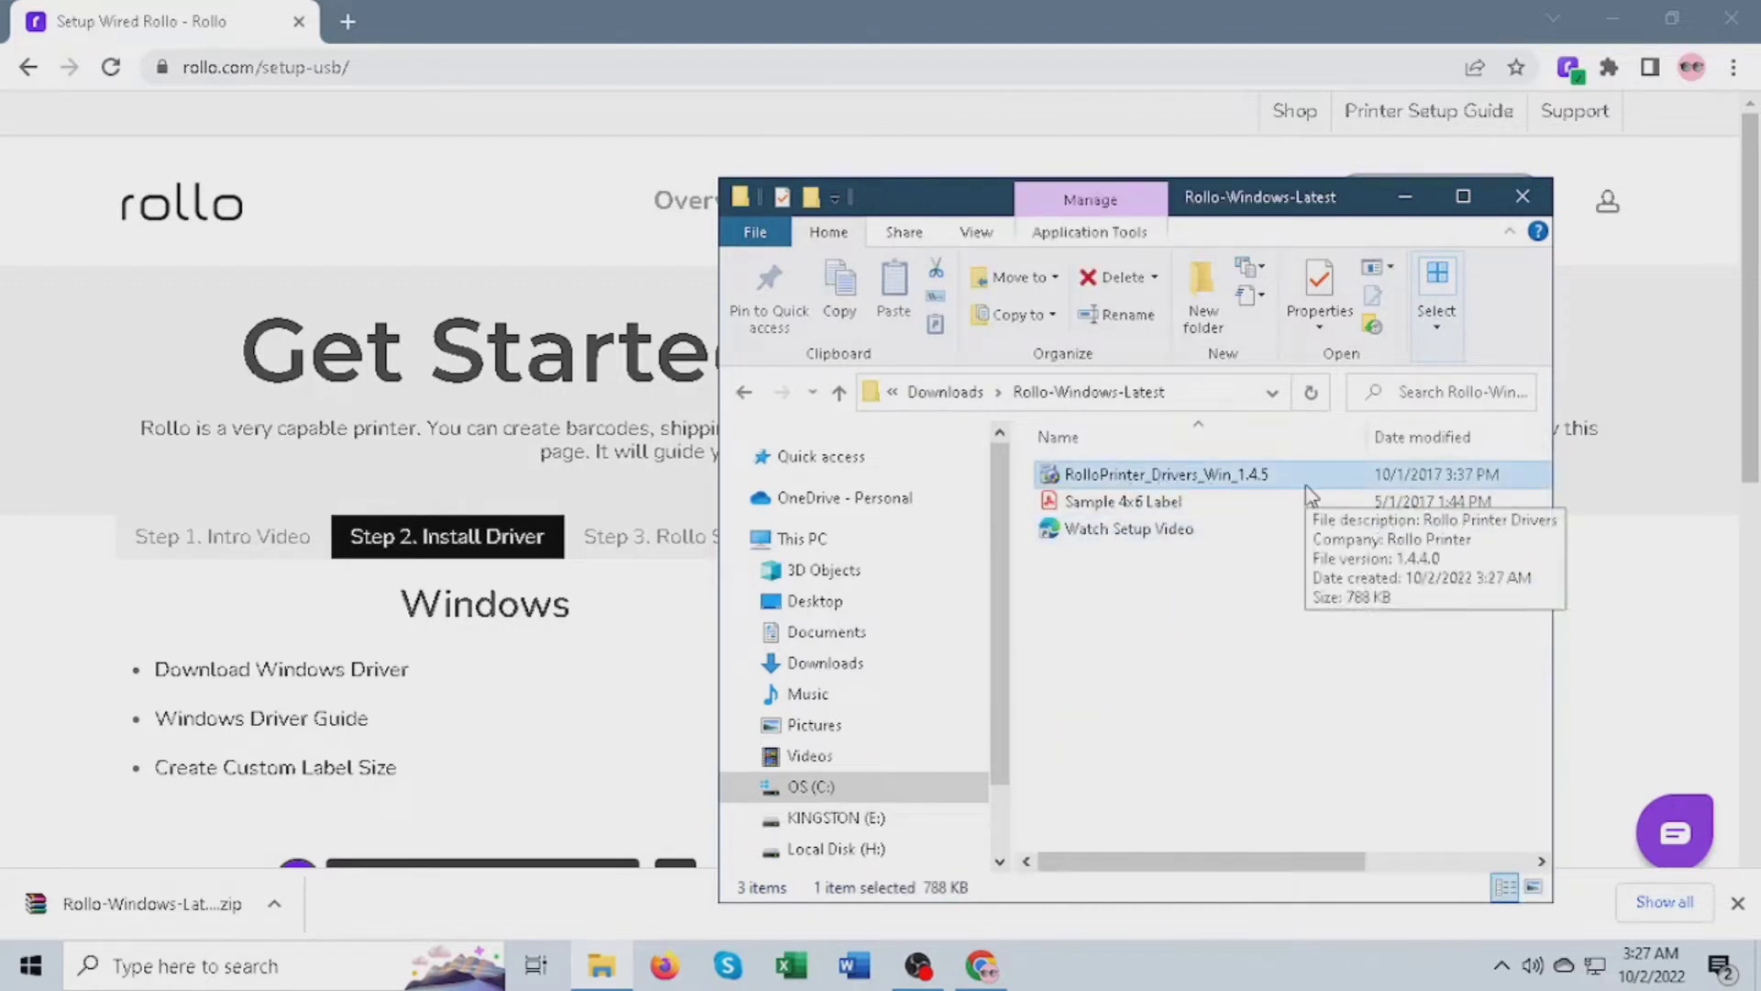
right_click(1220, 483)
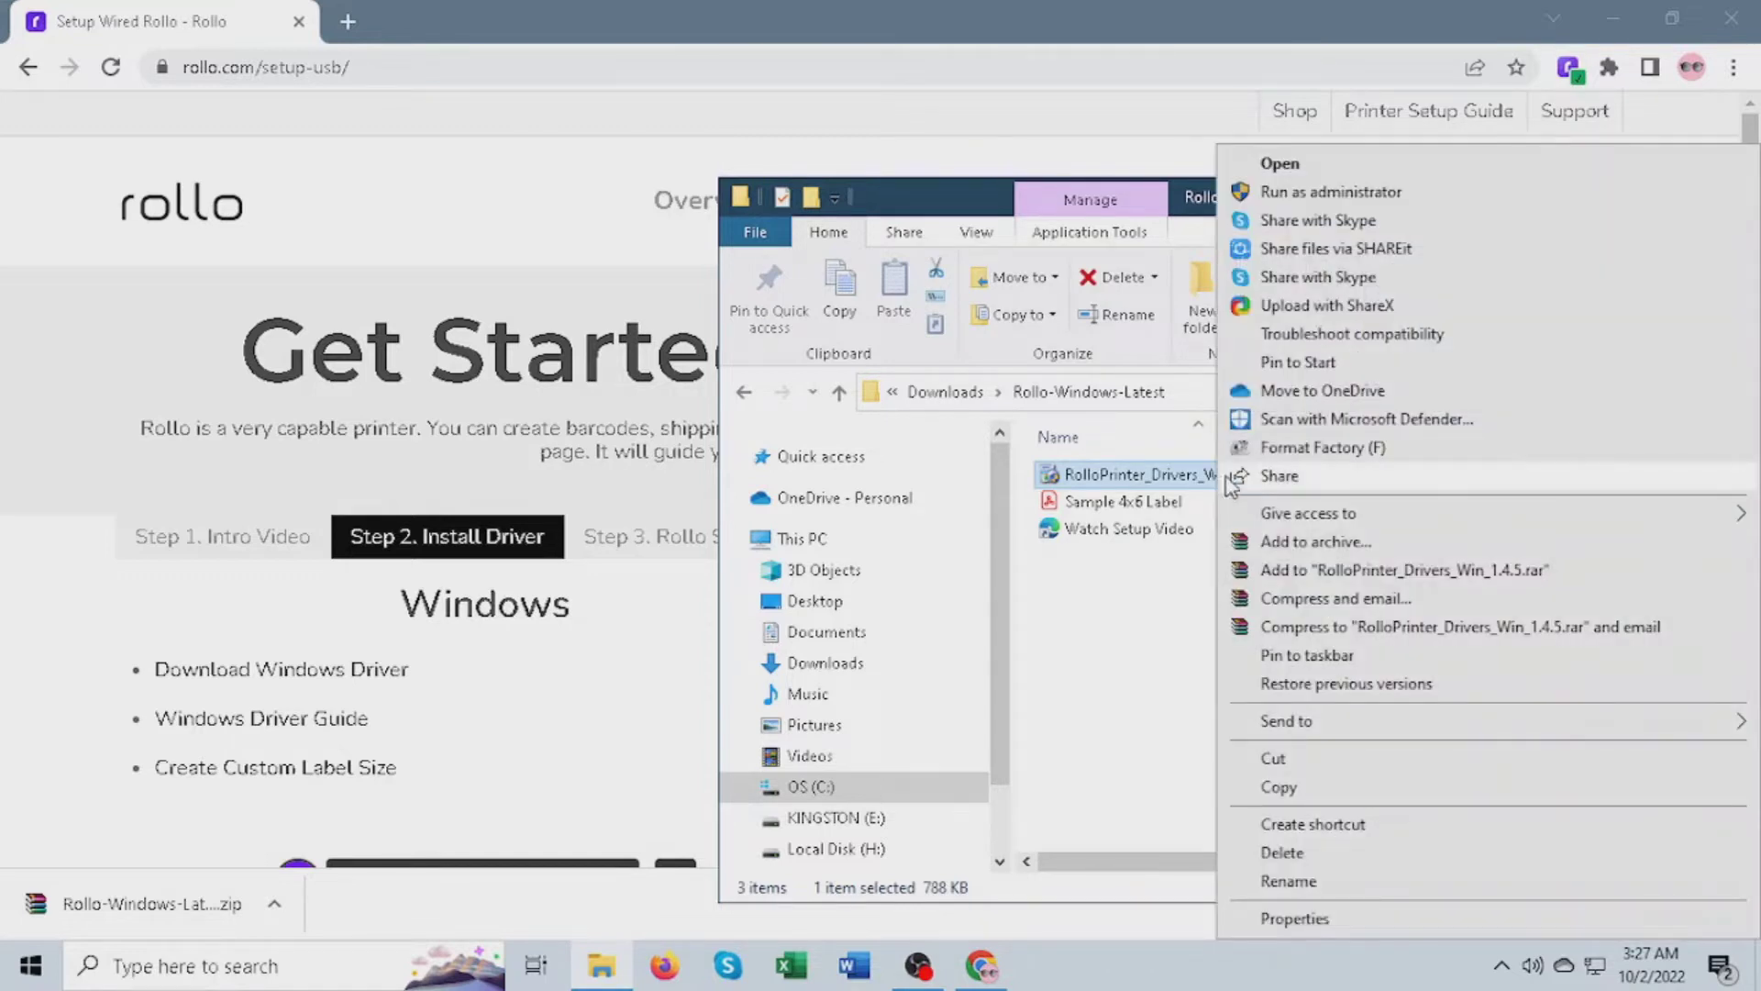
click(1331, 191)
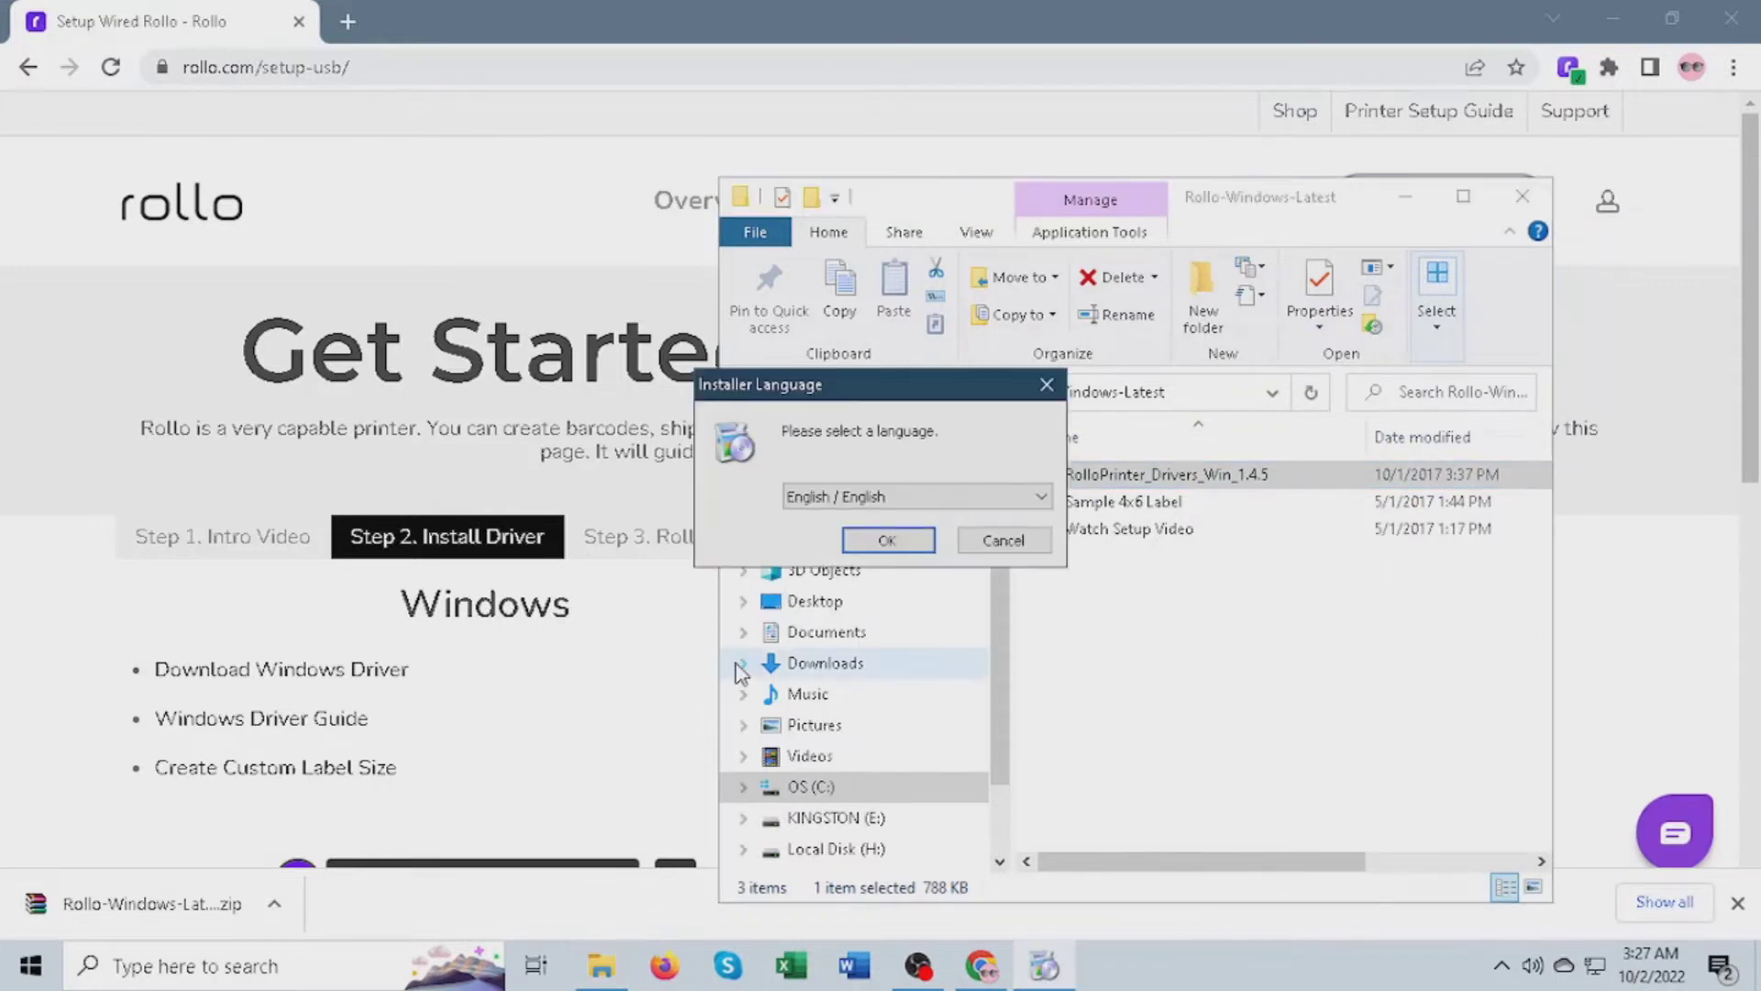
Install Rollo Printer Drivers 1.4.5 in English to the default folder, finishing both wizards
click(886, 549)
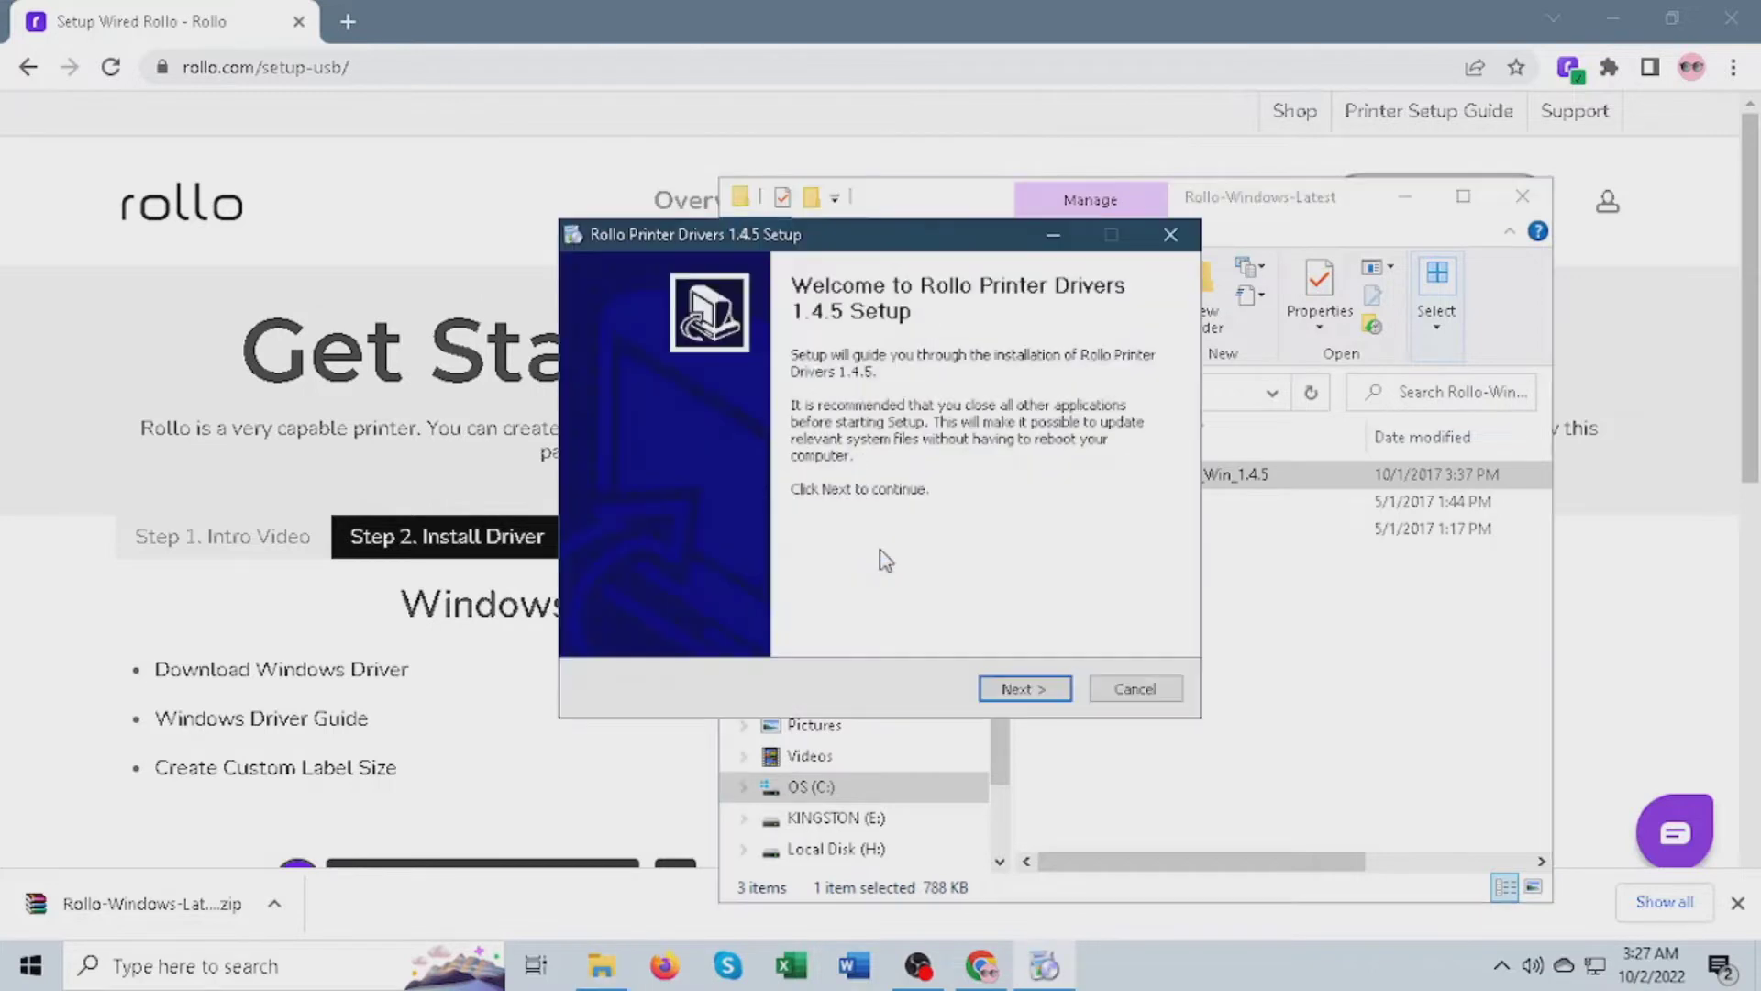
click(1014, 703)
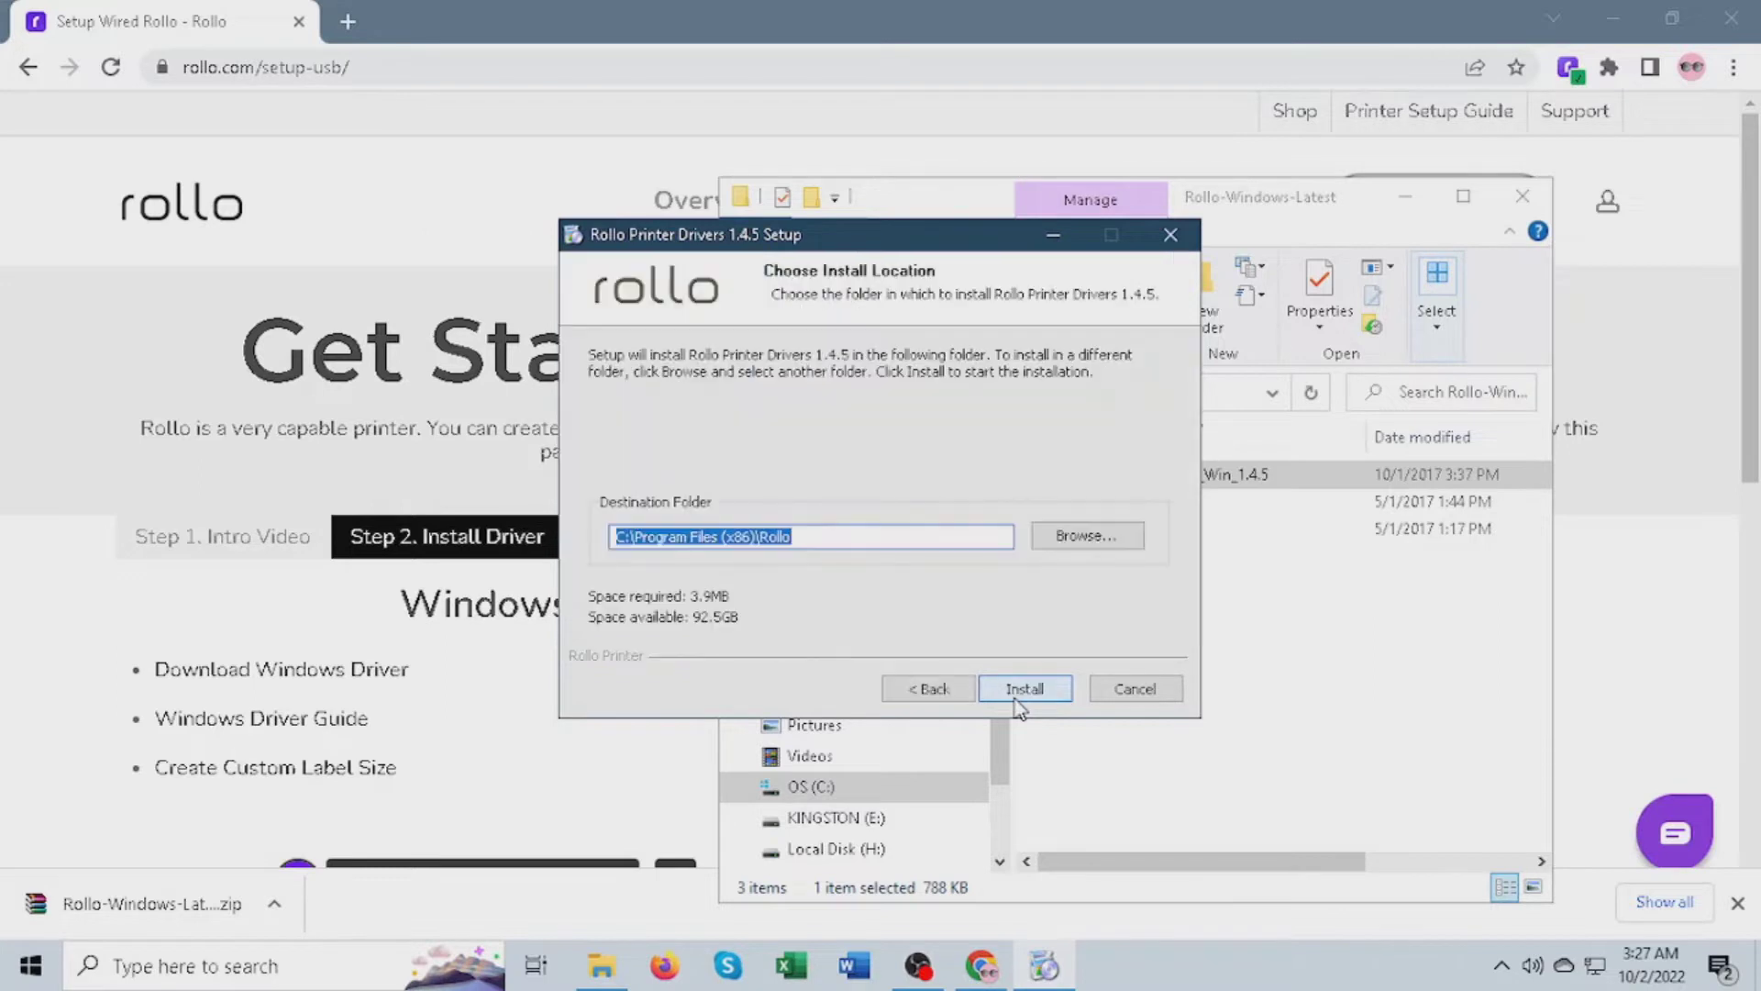
click(1017, 705)
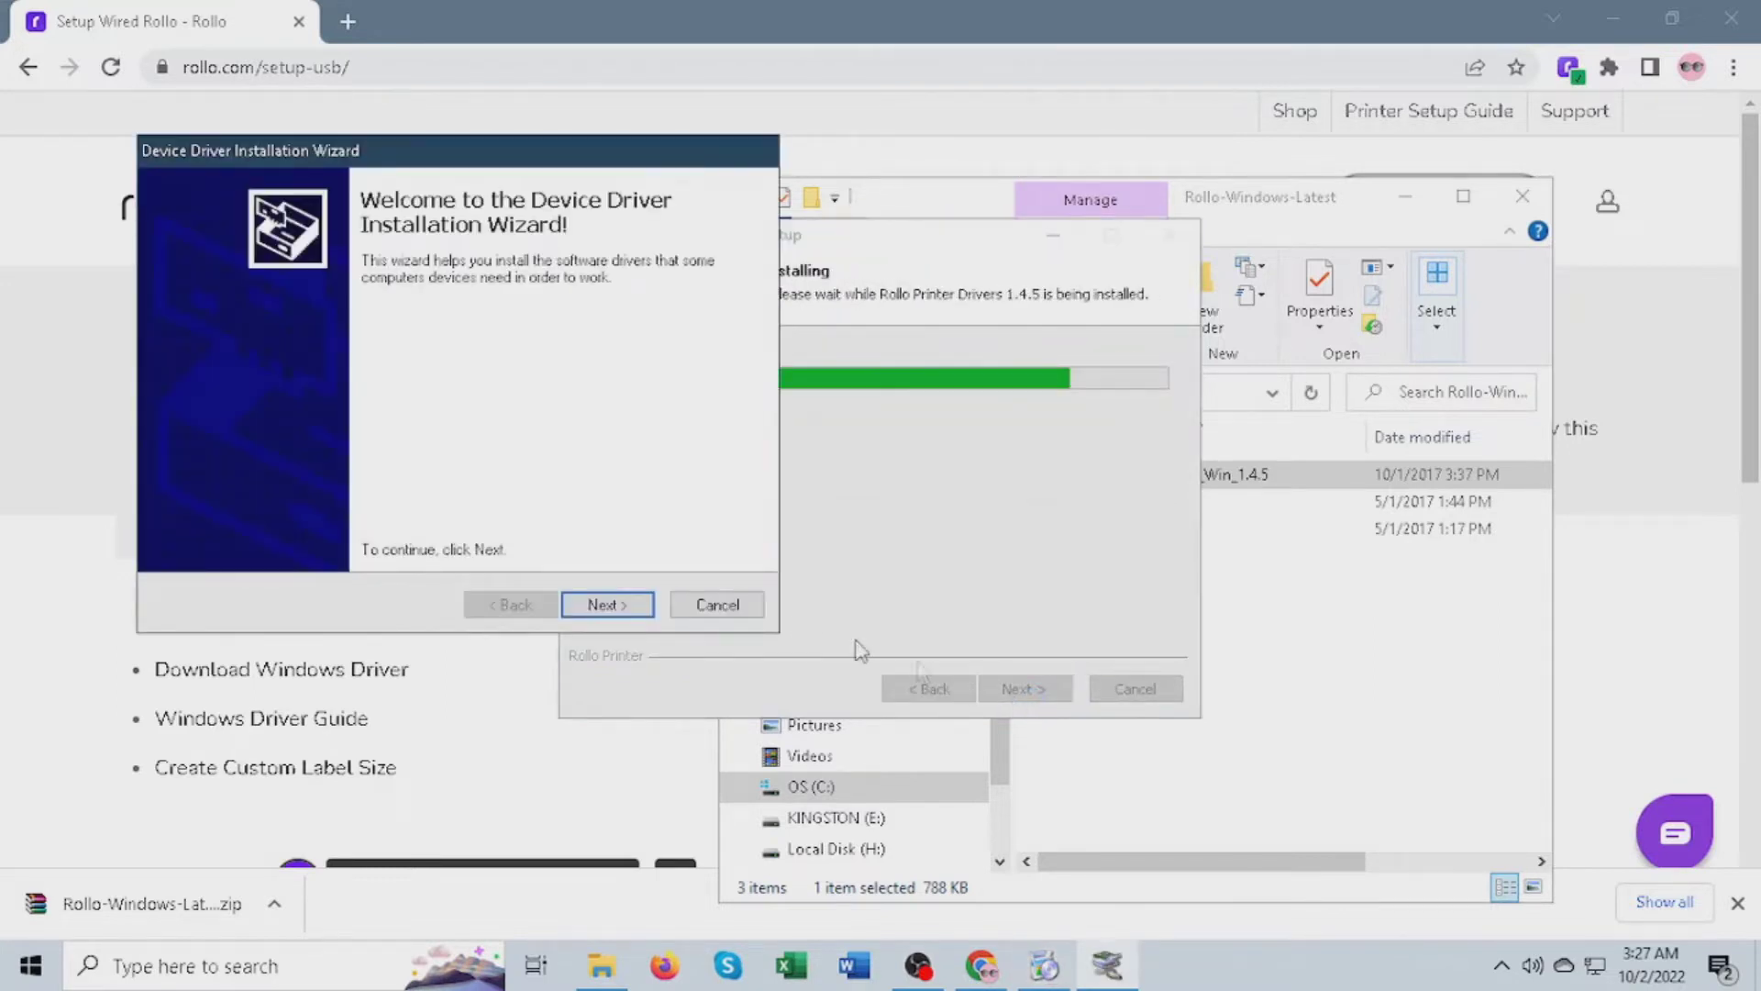
click(605, 606)
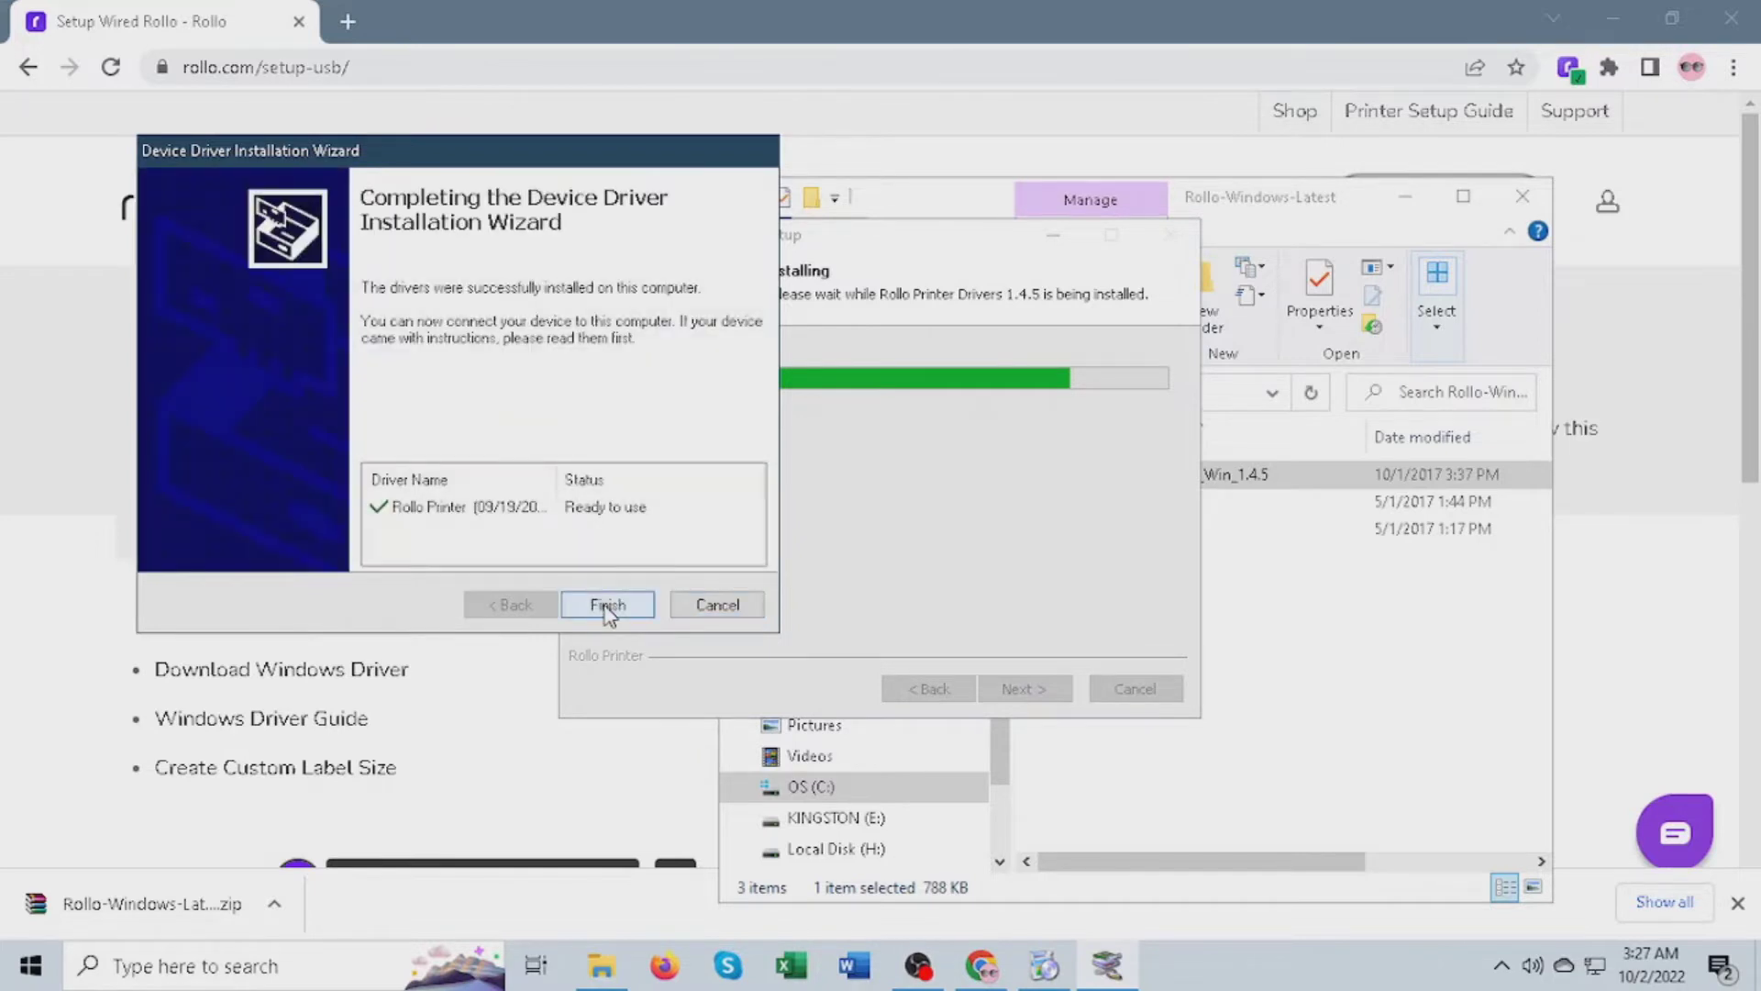
click(607, 601)
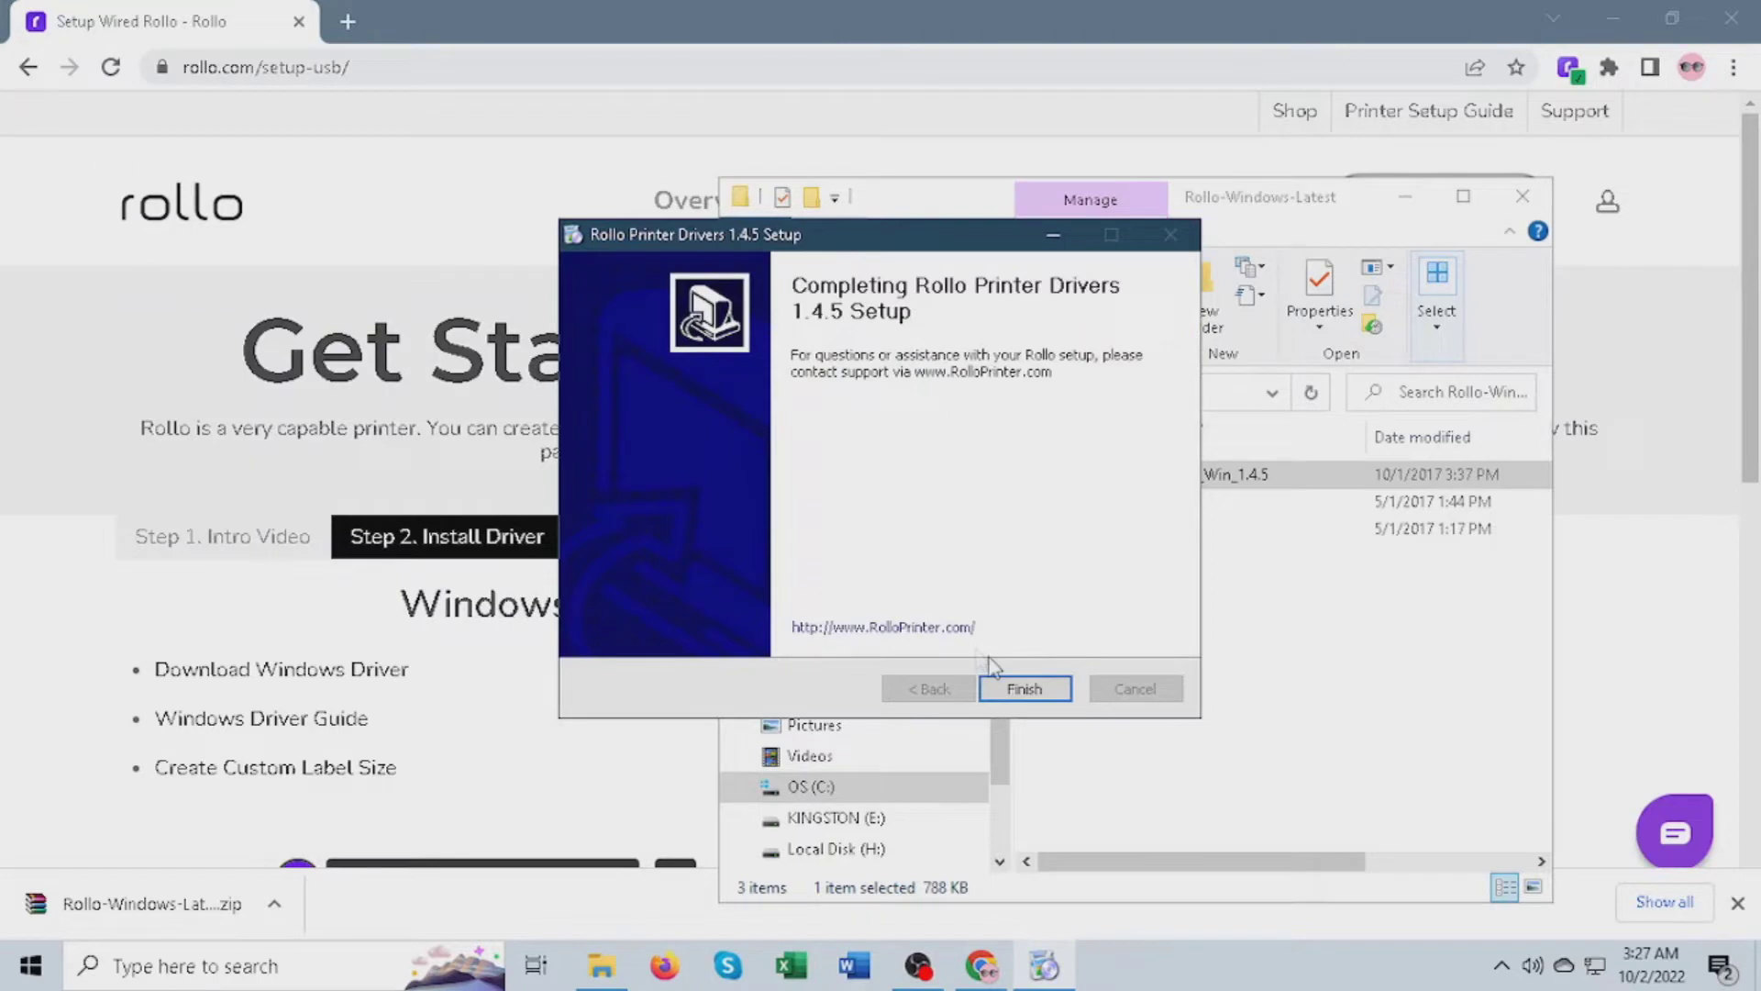
click(1024, 688)
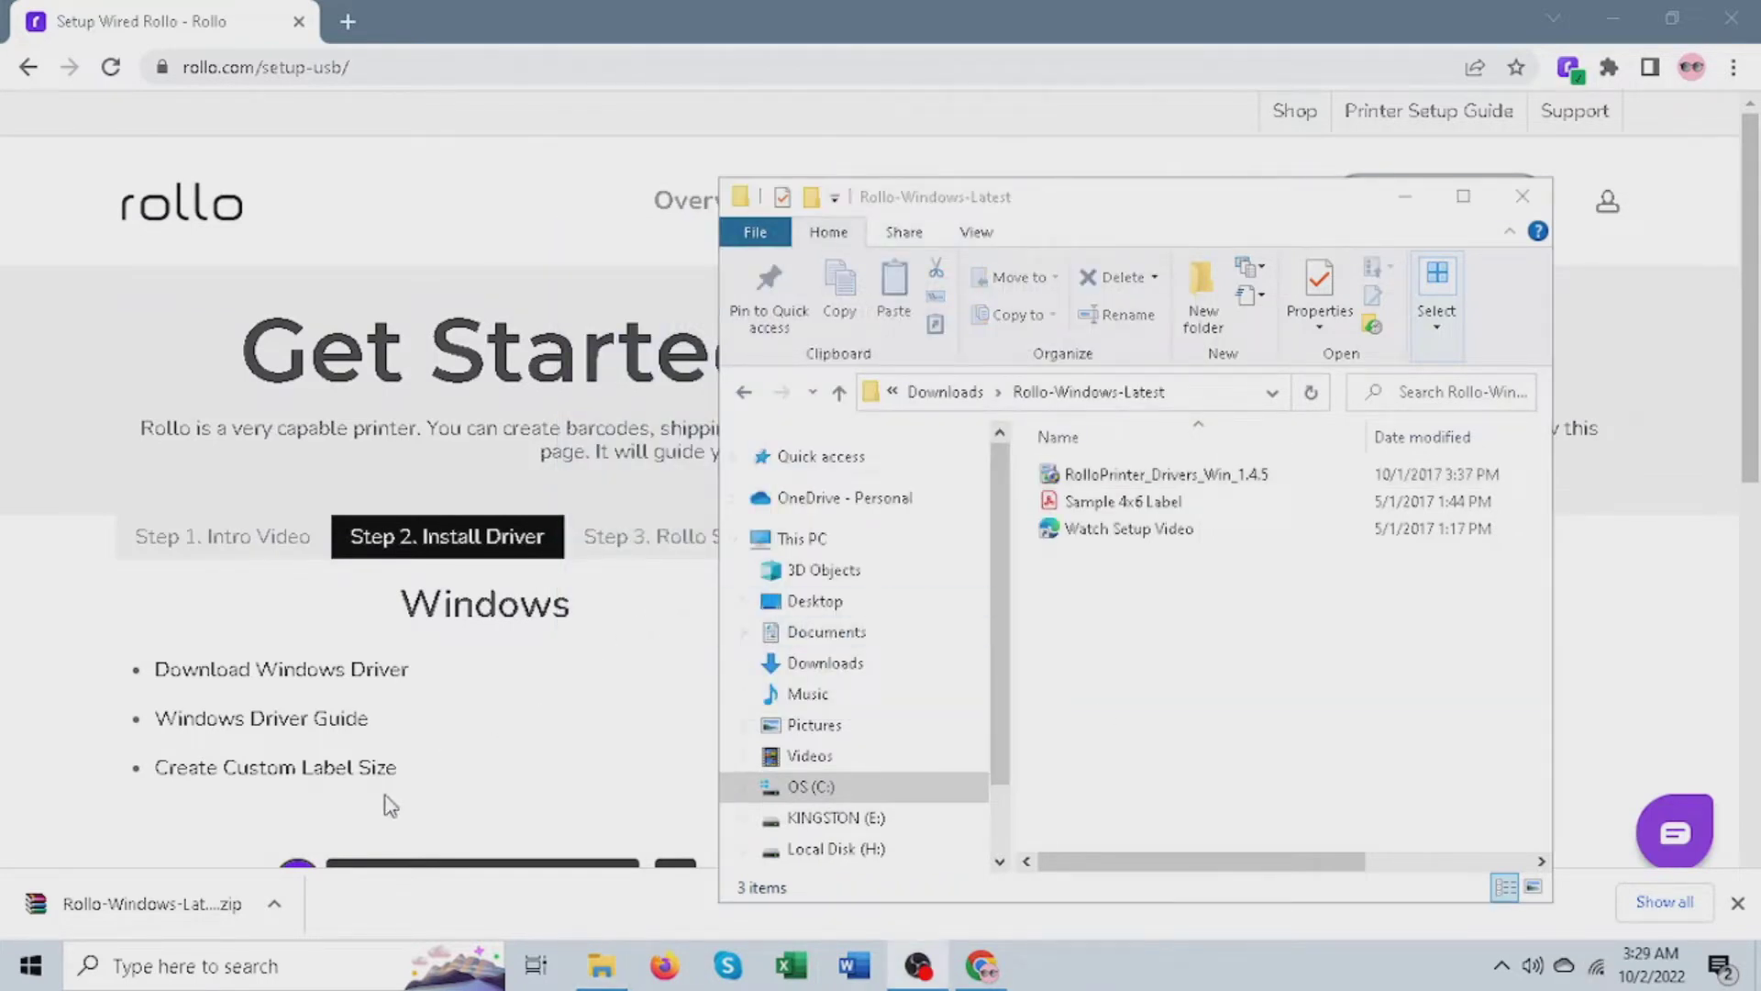
Find Control Panel through Windows search and open View devices and printers from Category view
click(150, 966)
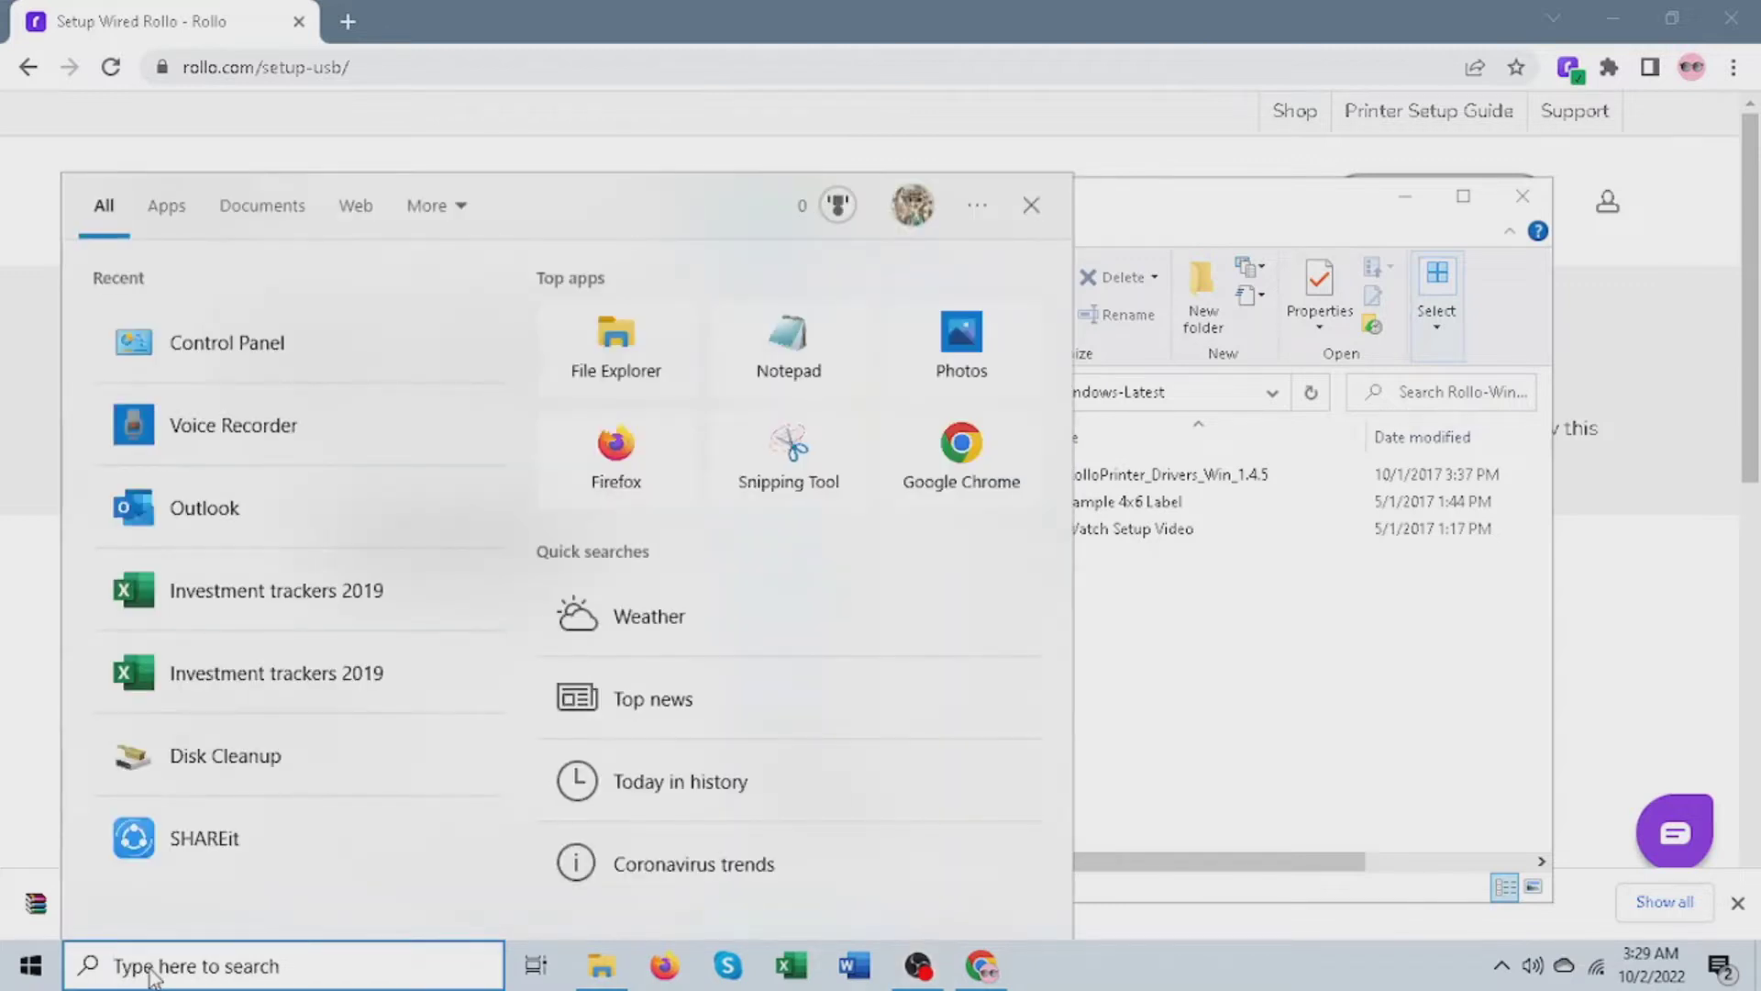
text(control panel)
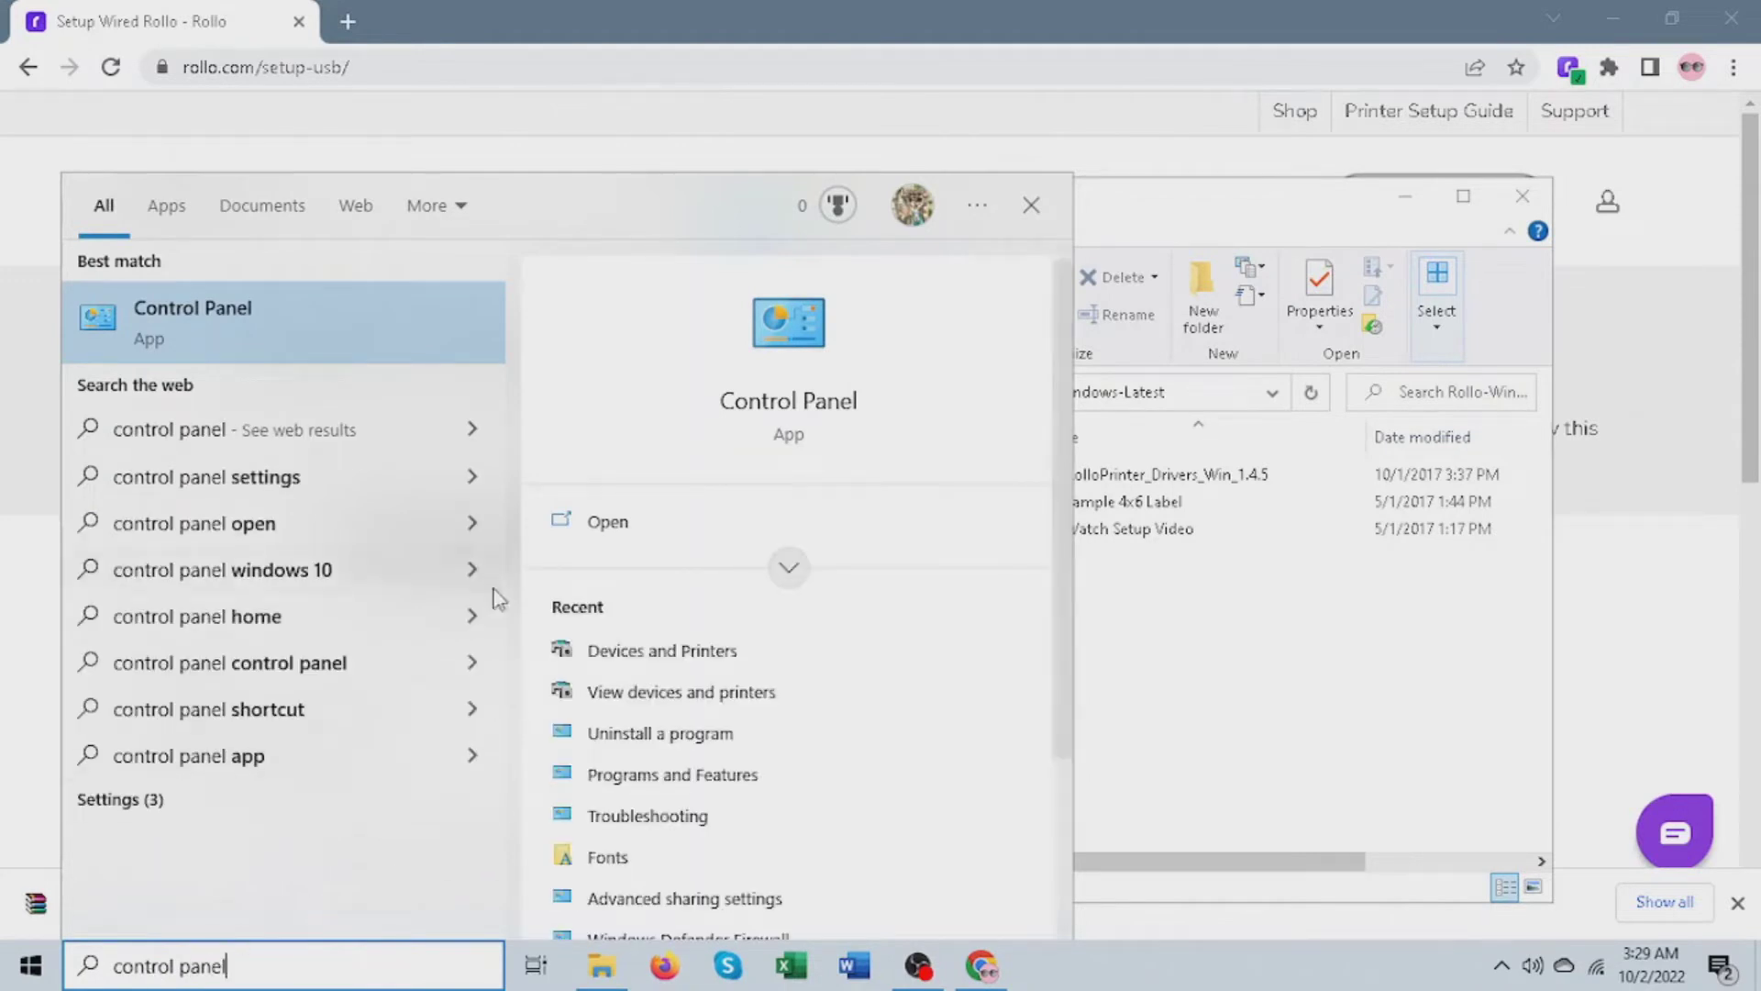
click(183, 318)
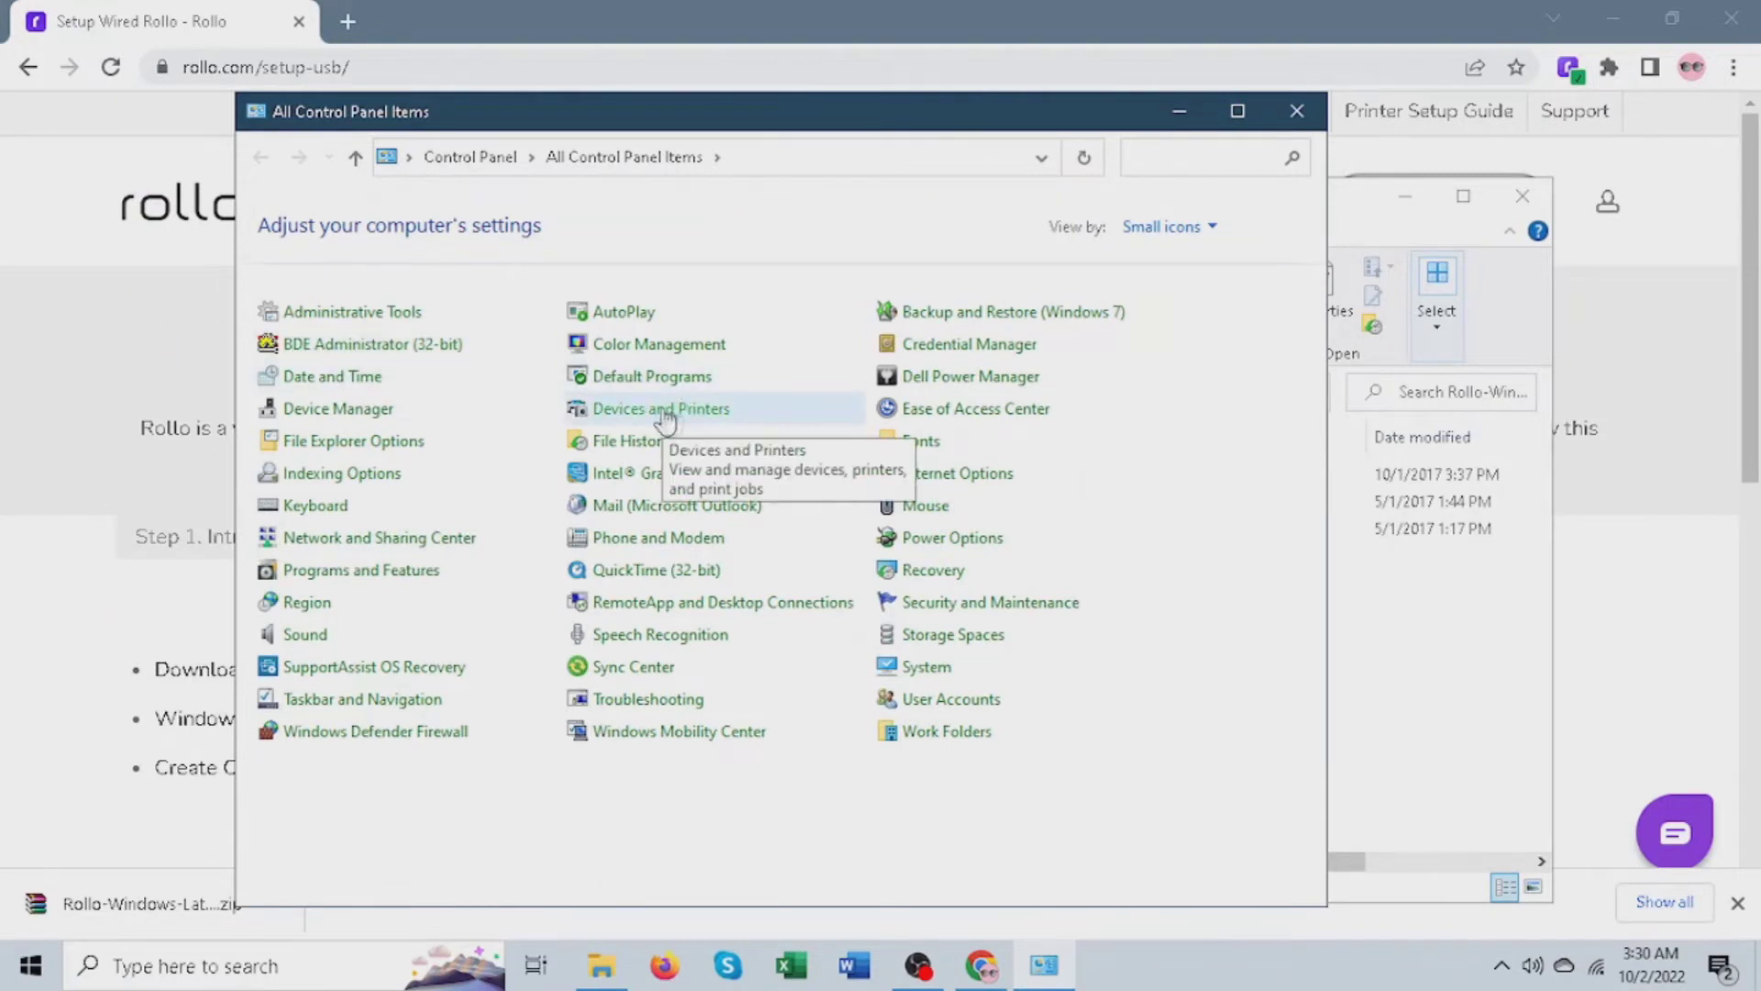
click(469, 158)
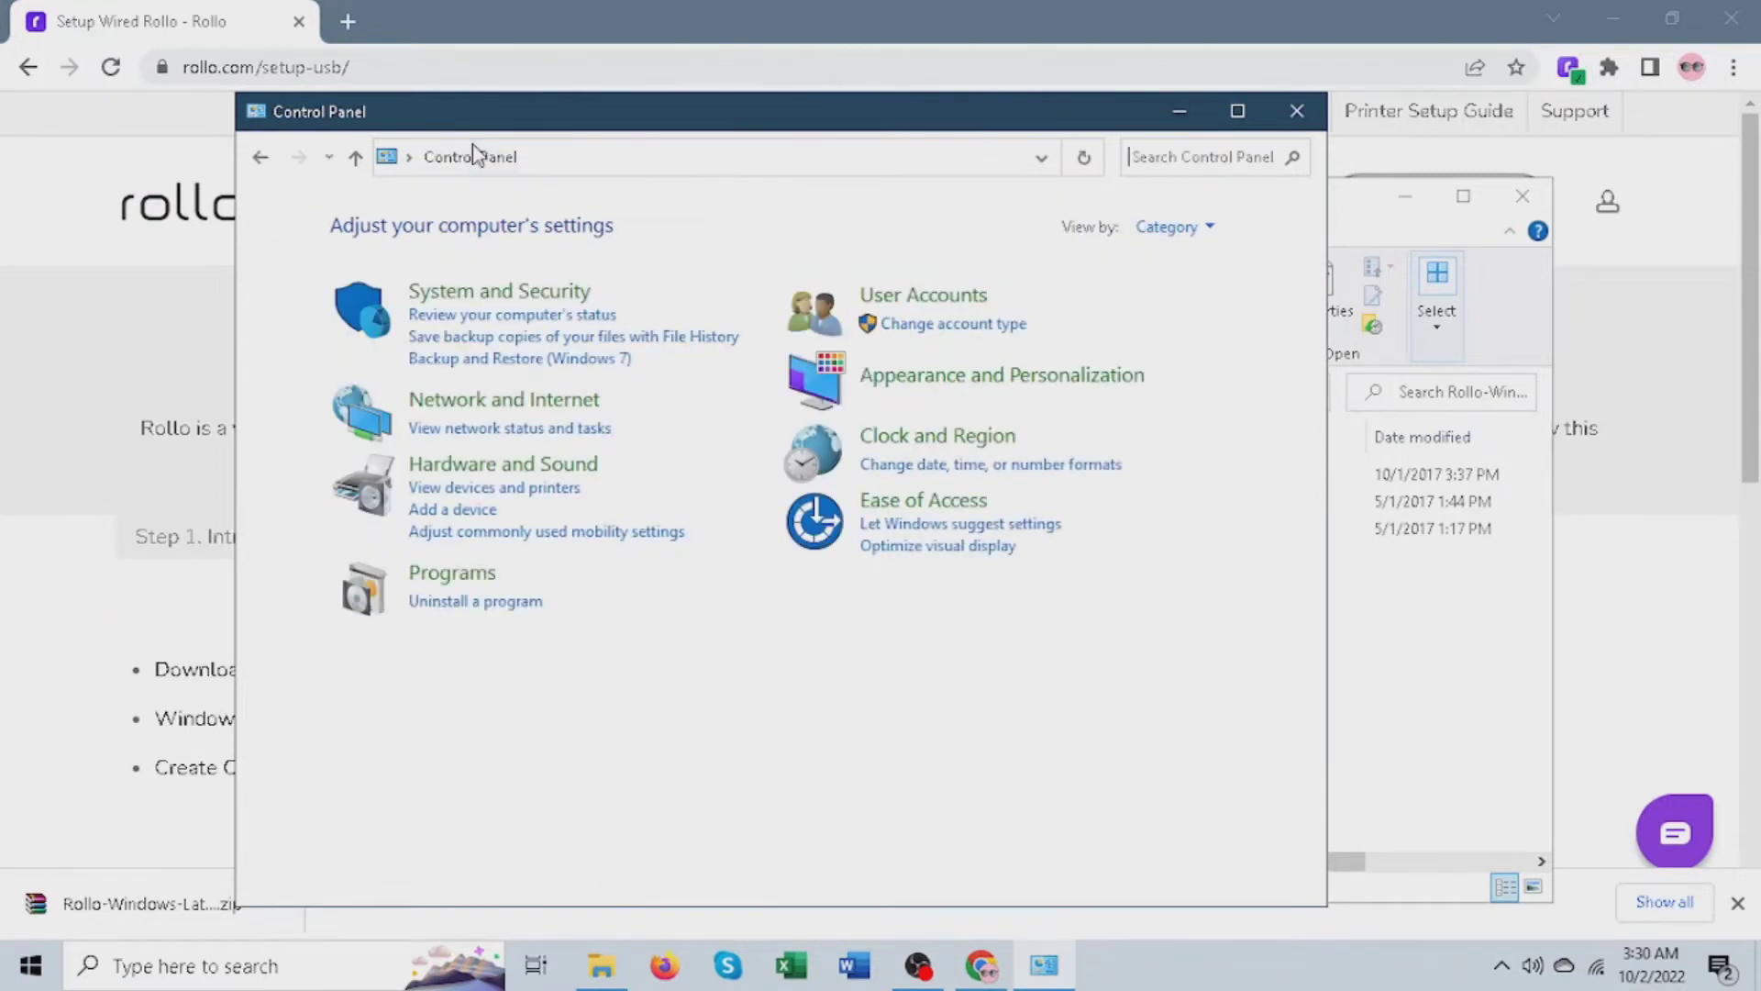
click(569, 493)
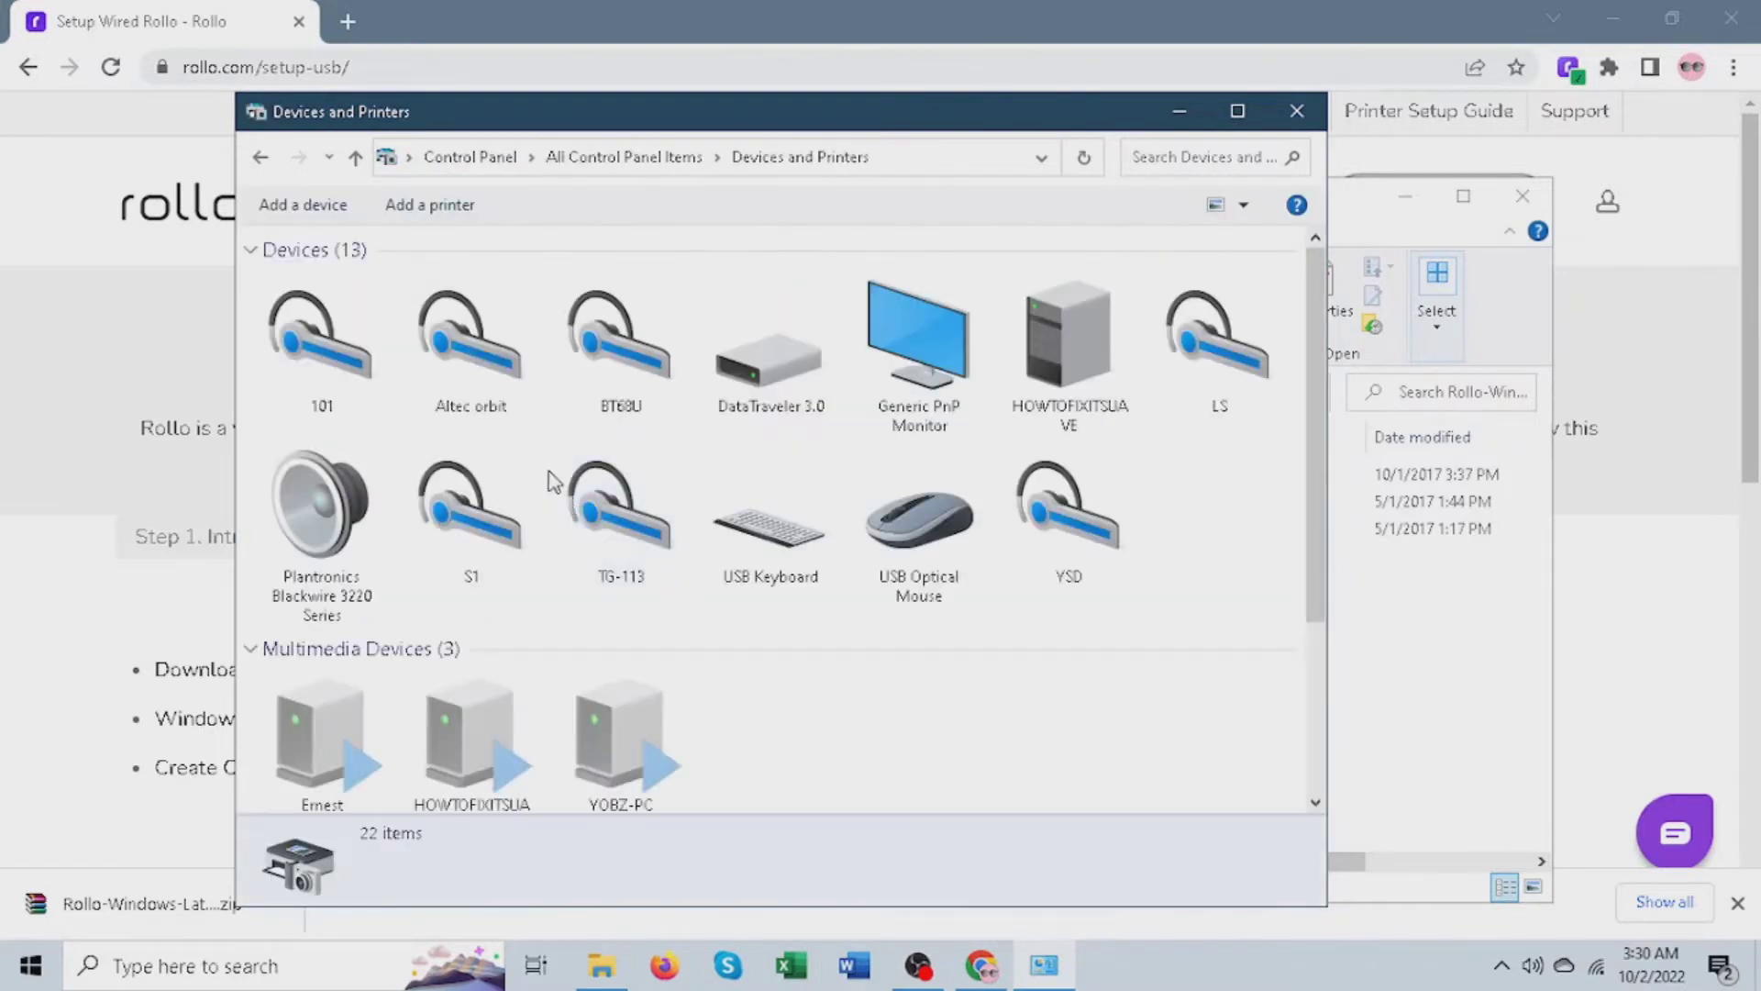
Start adding an unlisted printer using its TCP/IP address
click(472, 216)
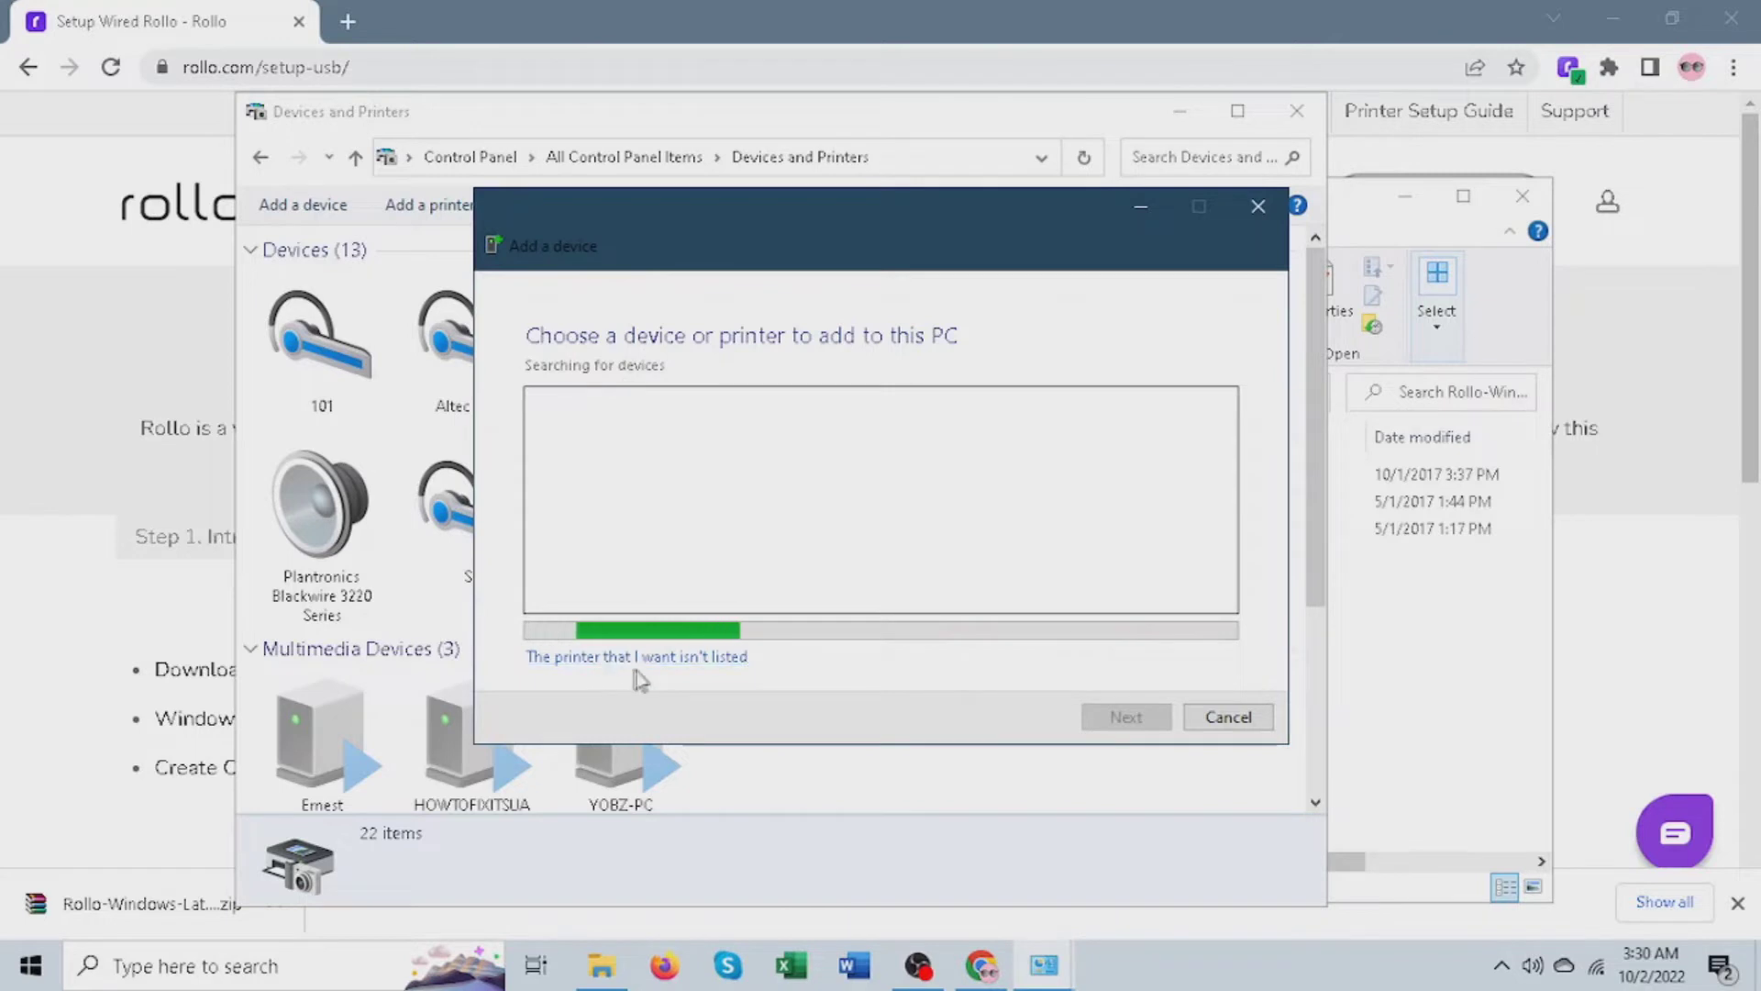
click(704, 668)
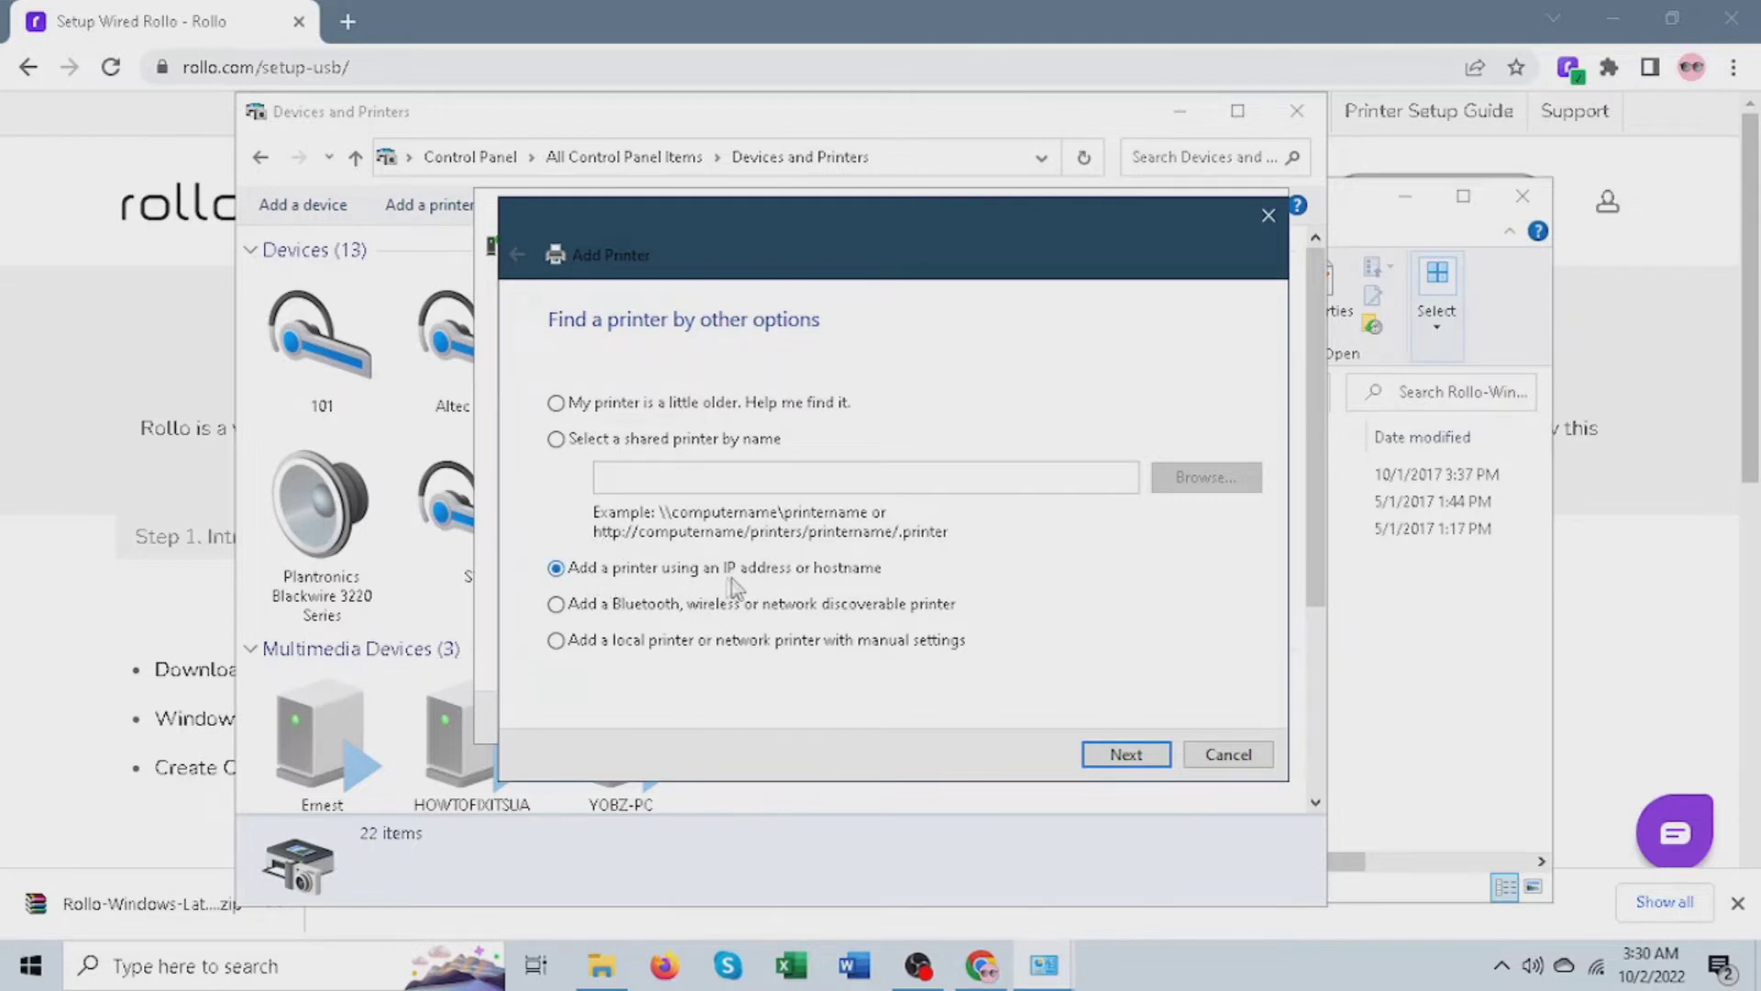
click(1108, 758)
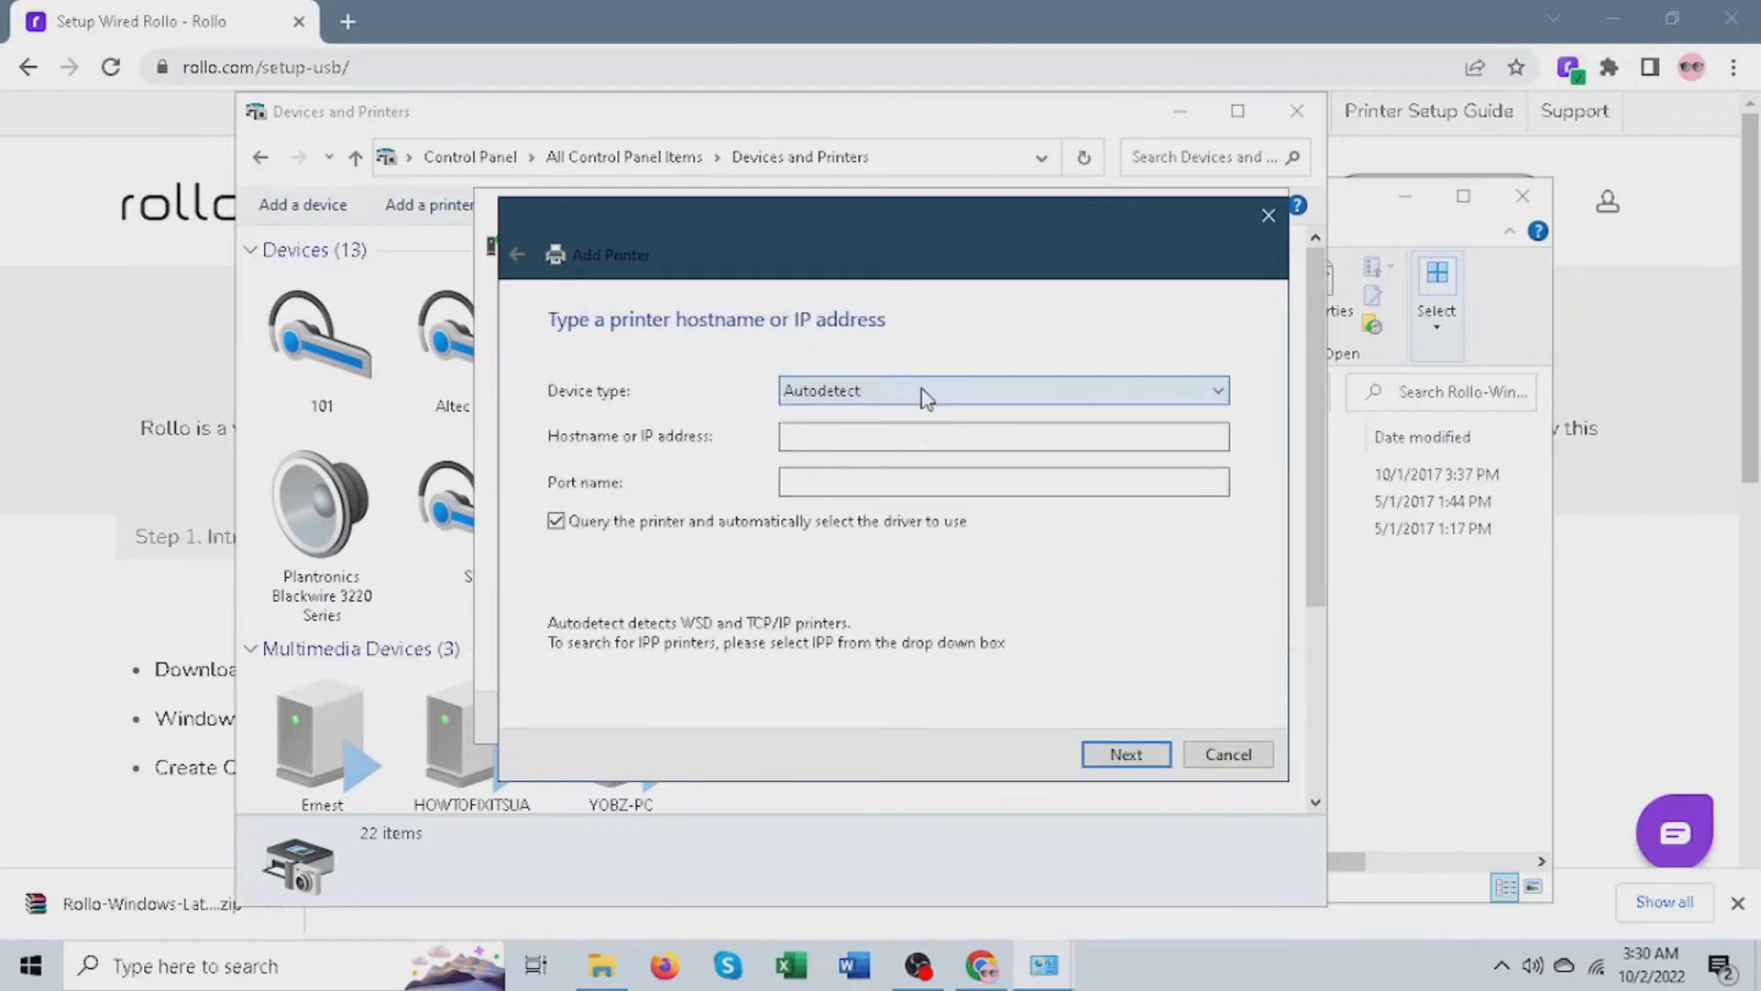
Set the device type to TCP/IP Device with address 192.168.1.14
click(924, 397)
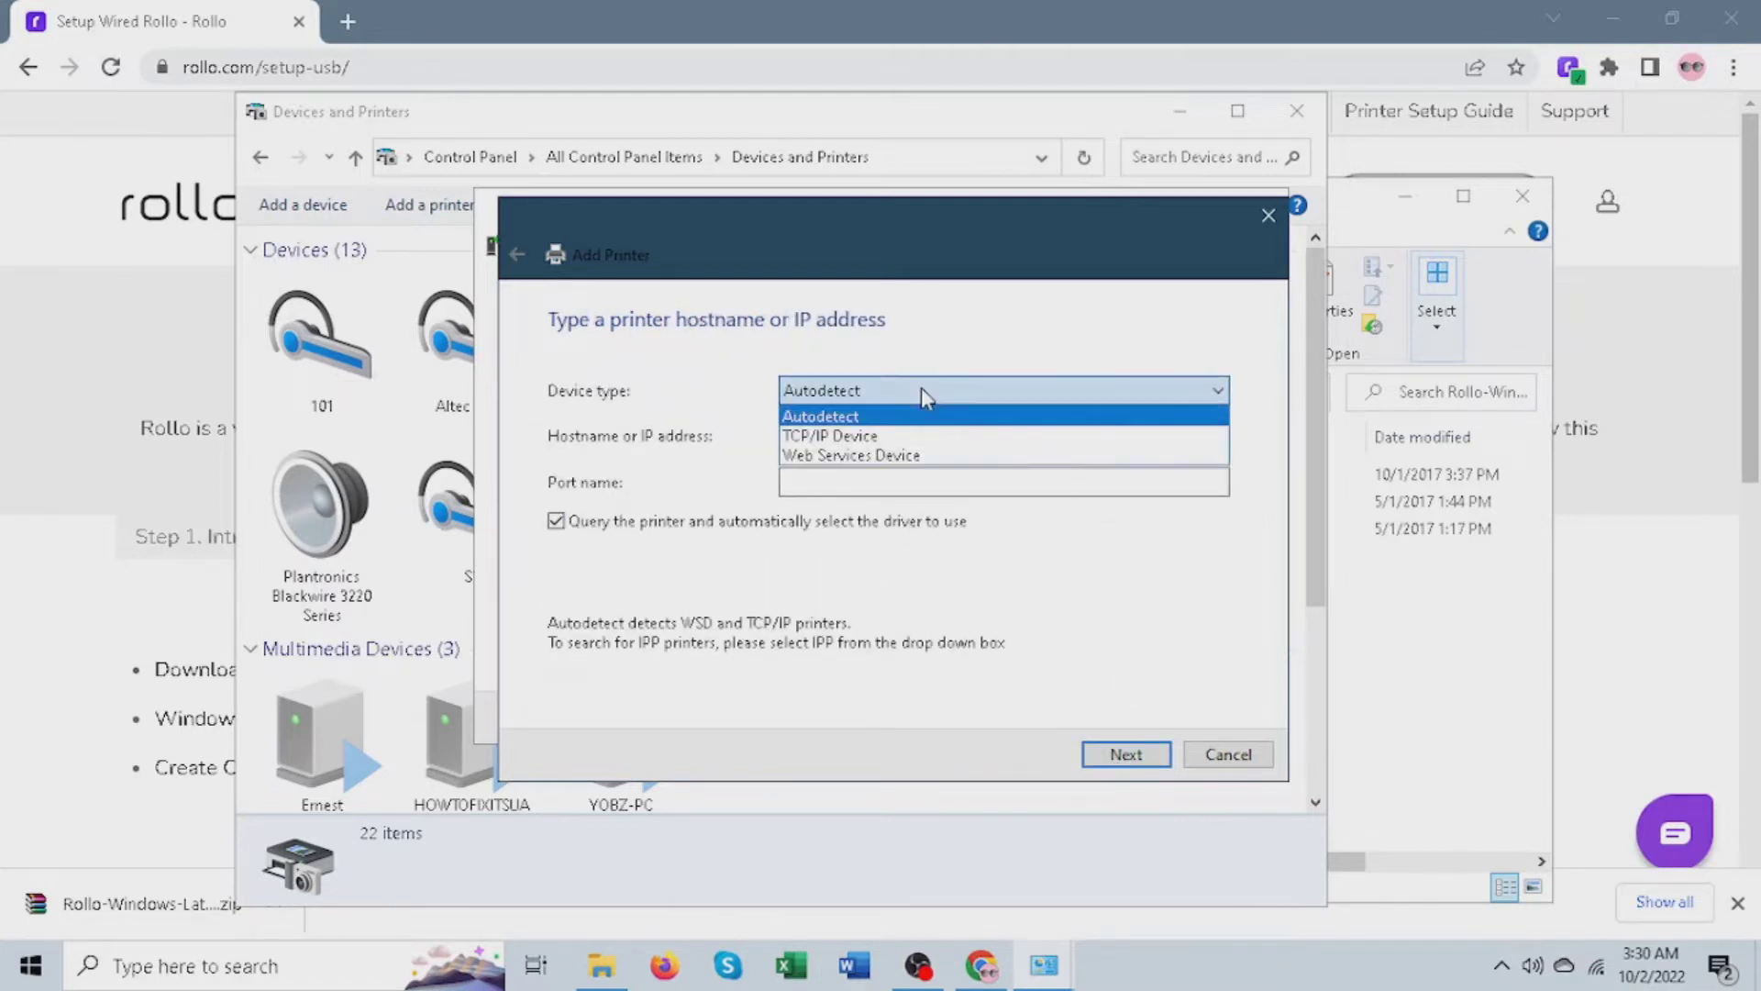
click(902, 438)
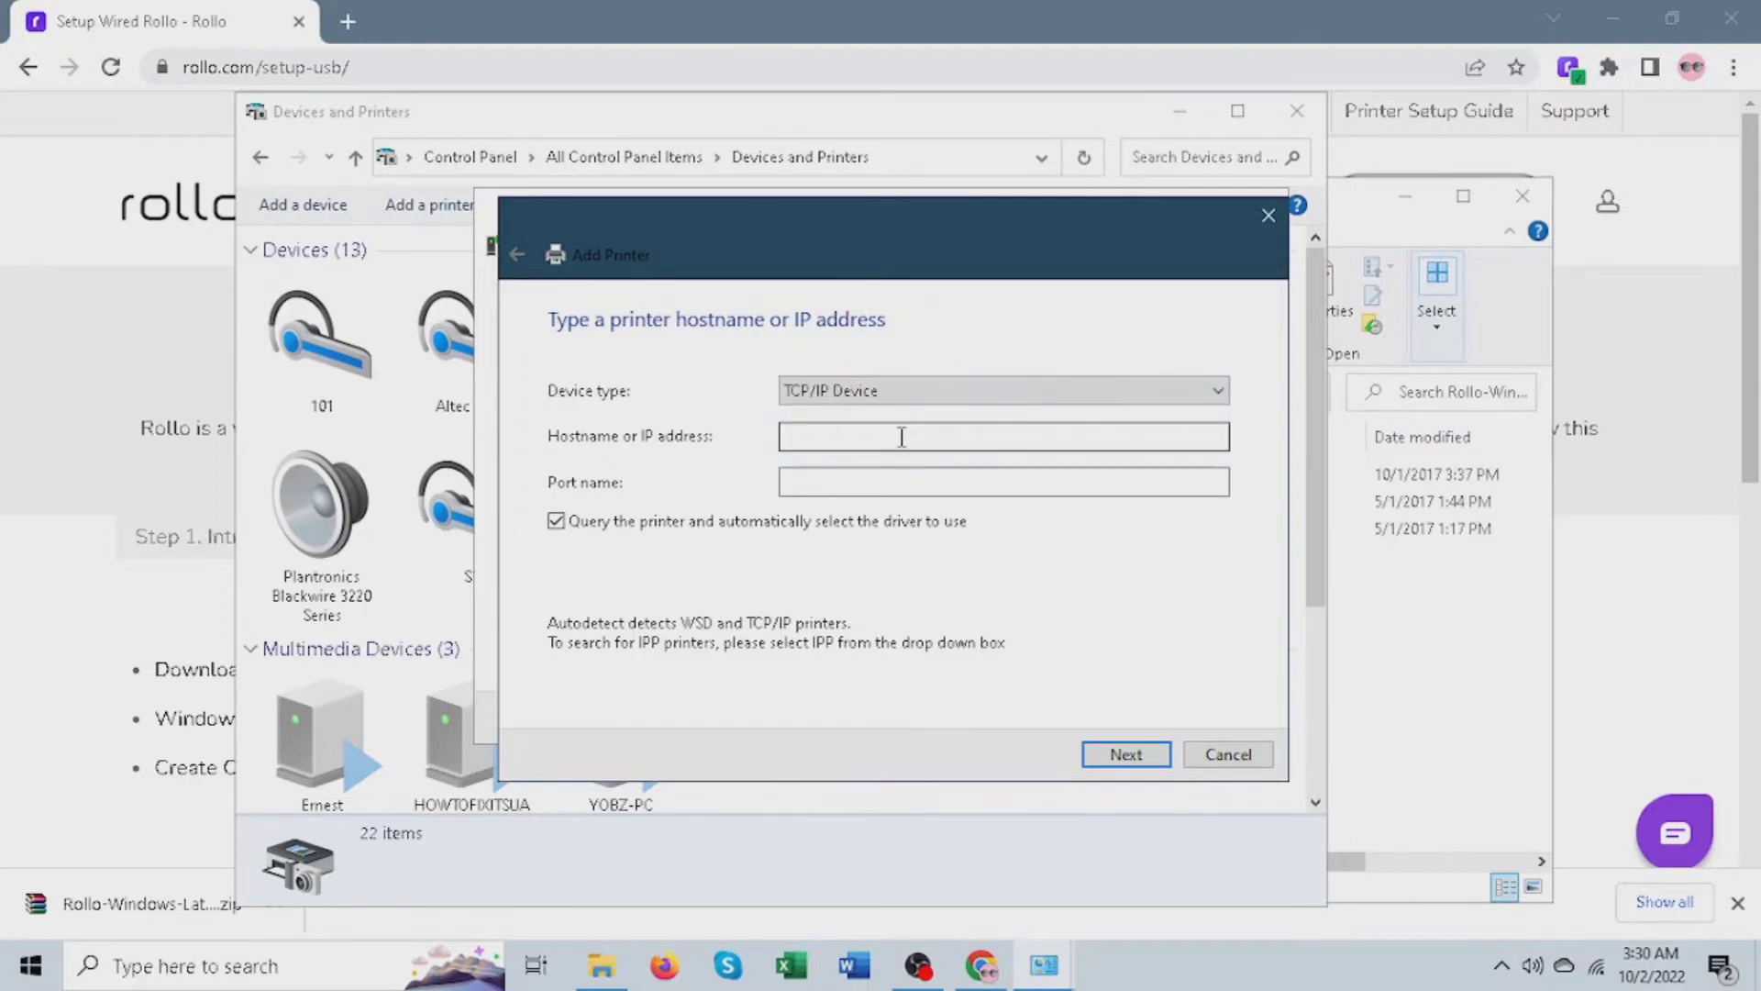
click(809, 436)
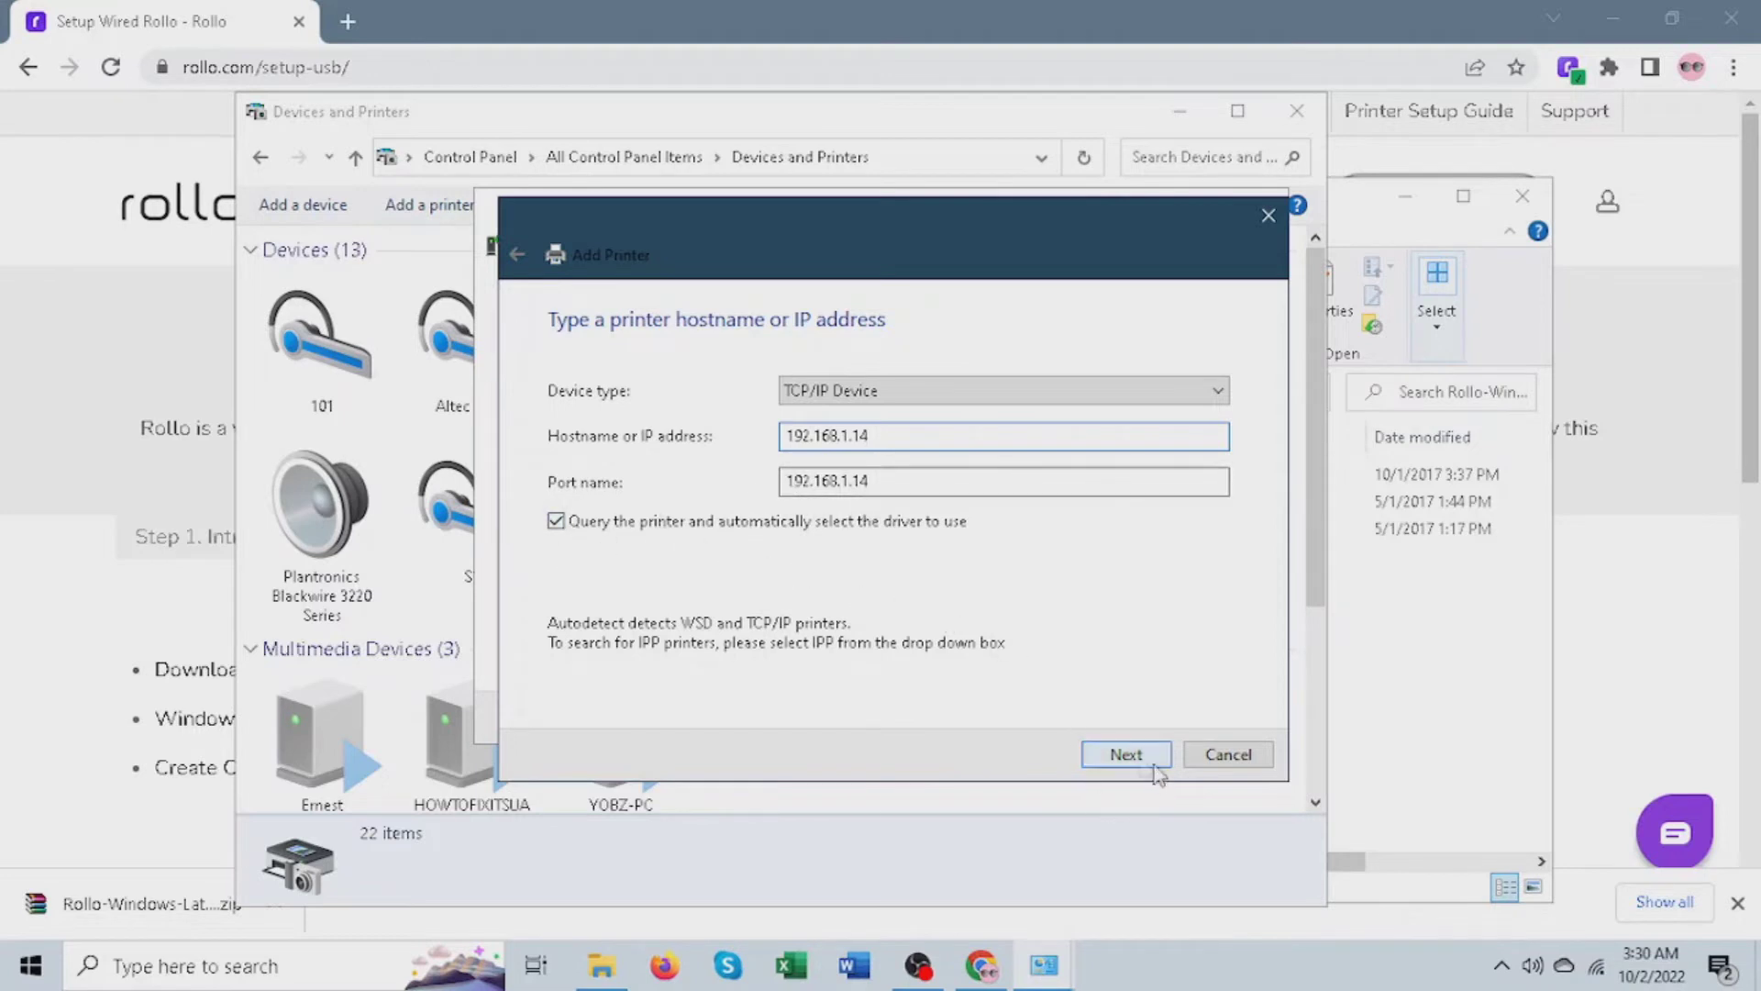
click(1127, 755)
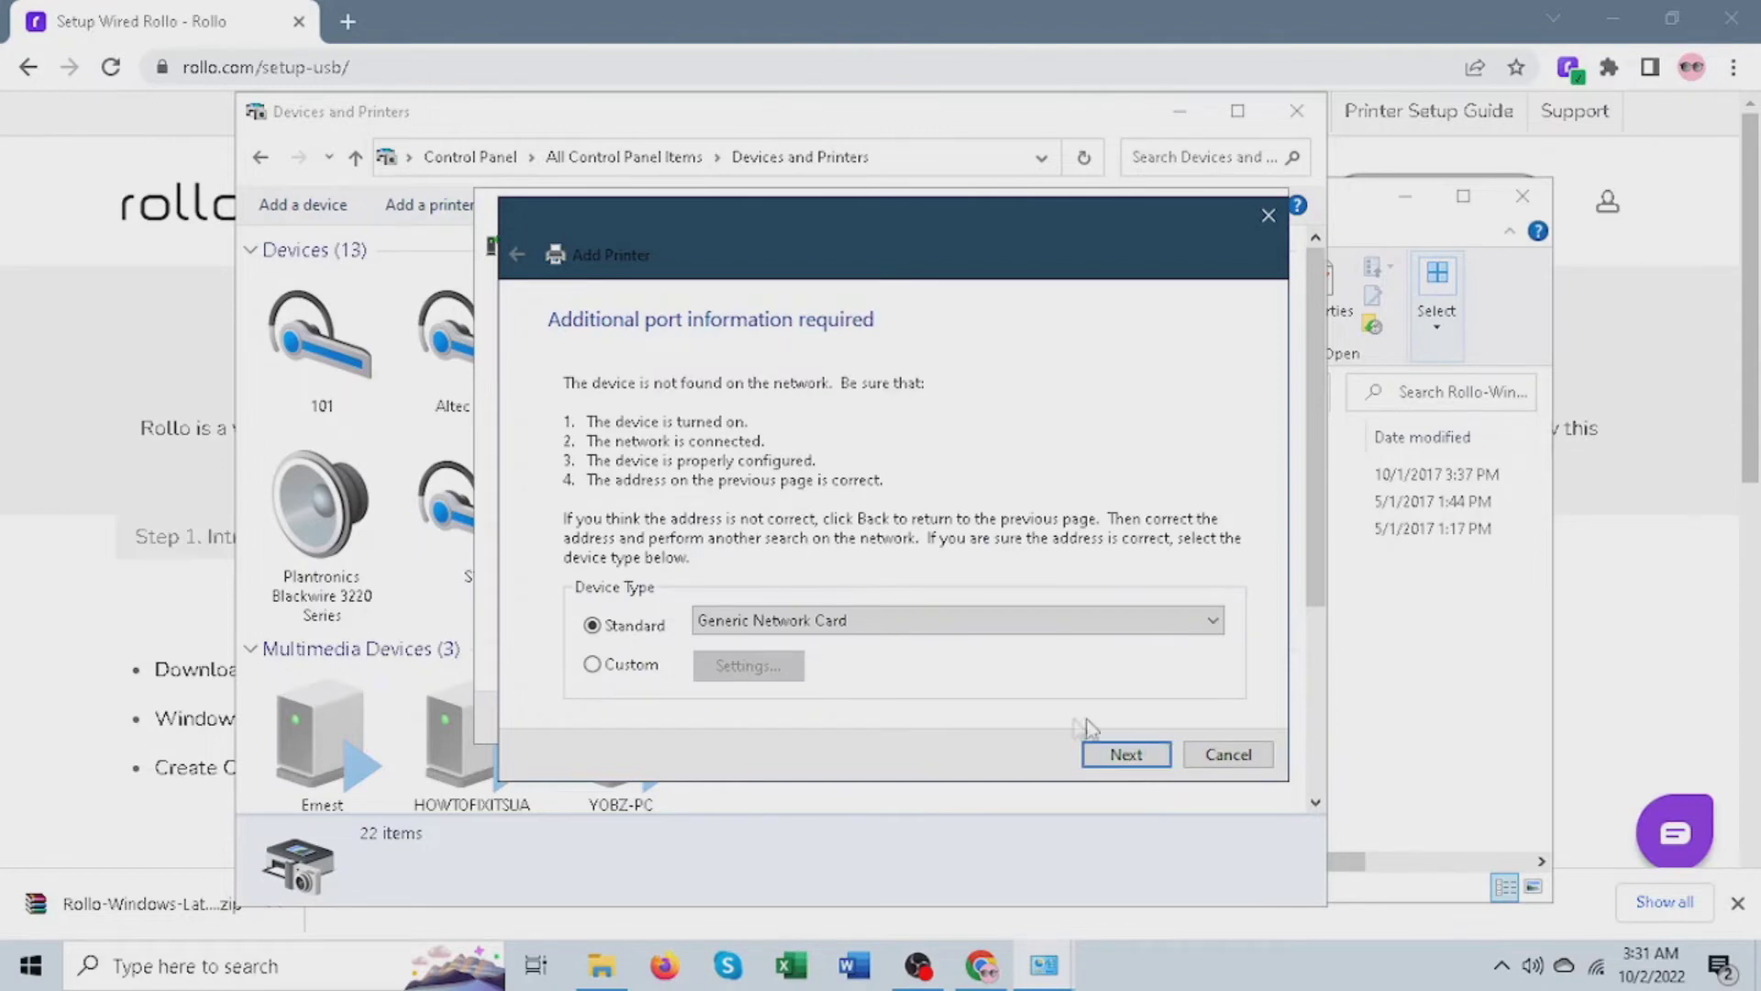
Accept the Standard Generic Network Card port settings
click(1135, 758)
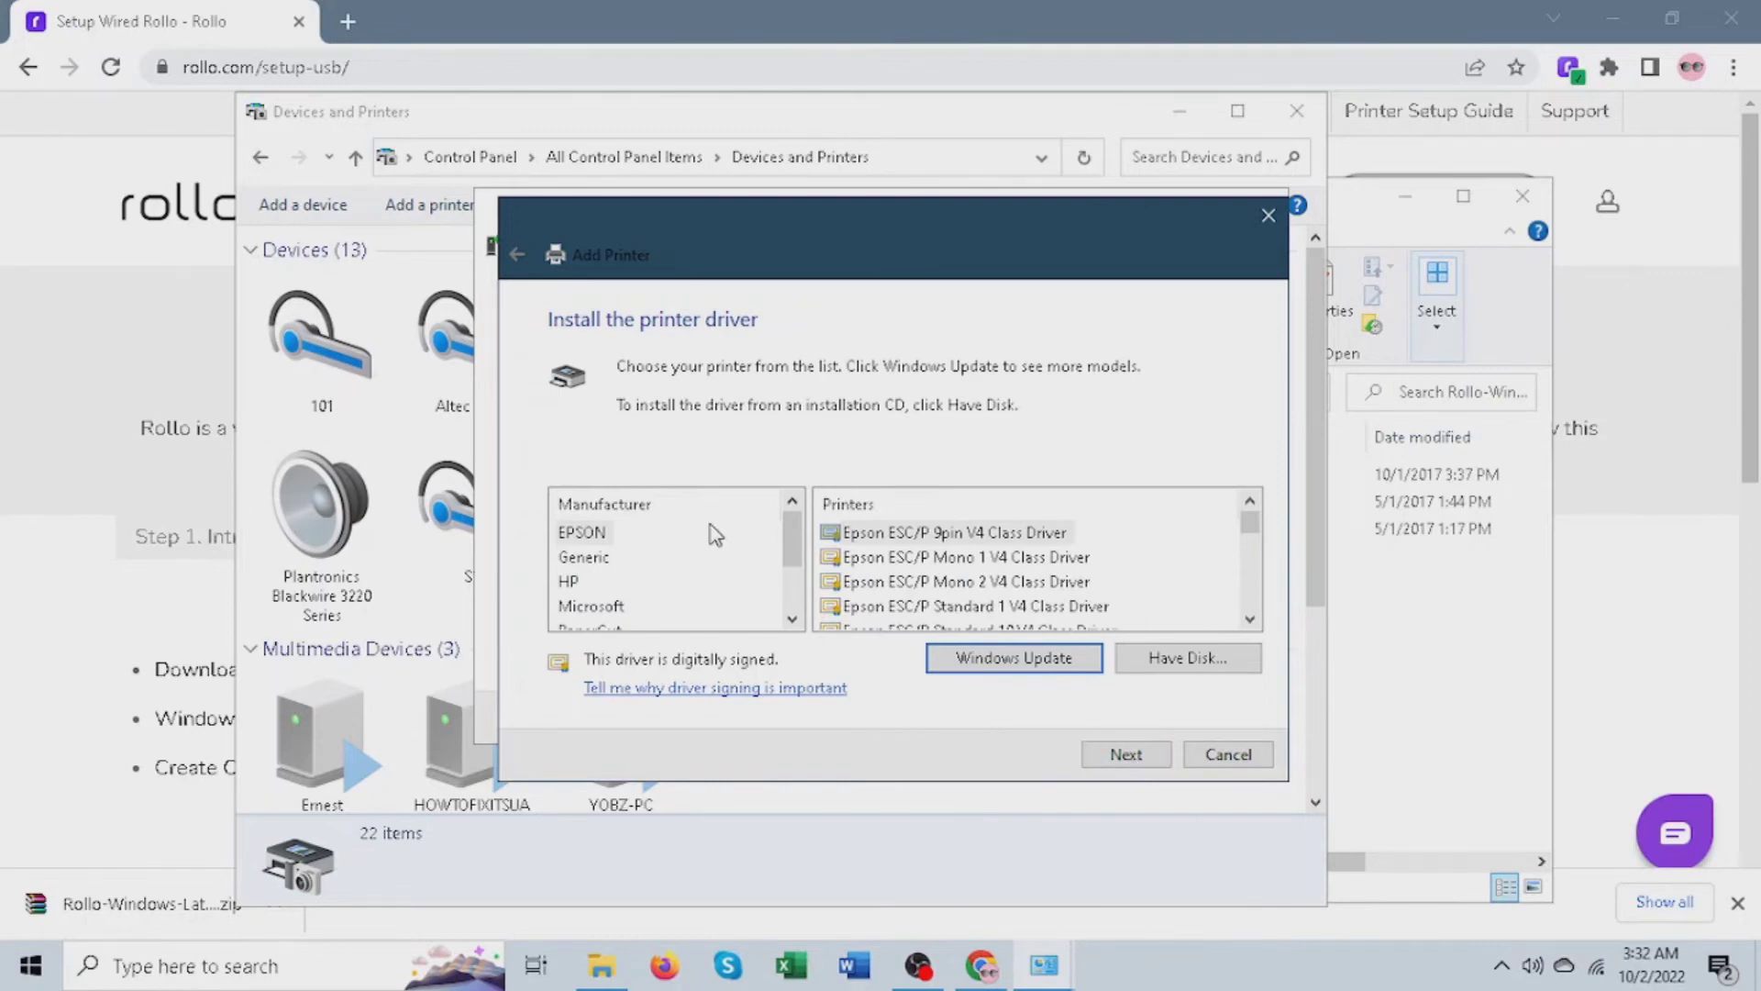
Choose ROLLO's Rollo Printer driver and keep the currently installed driver version
drag(786, 532, 793, 587)
click(583, 582)
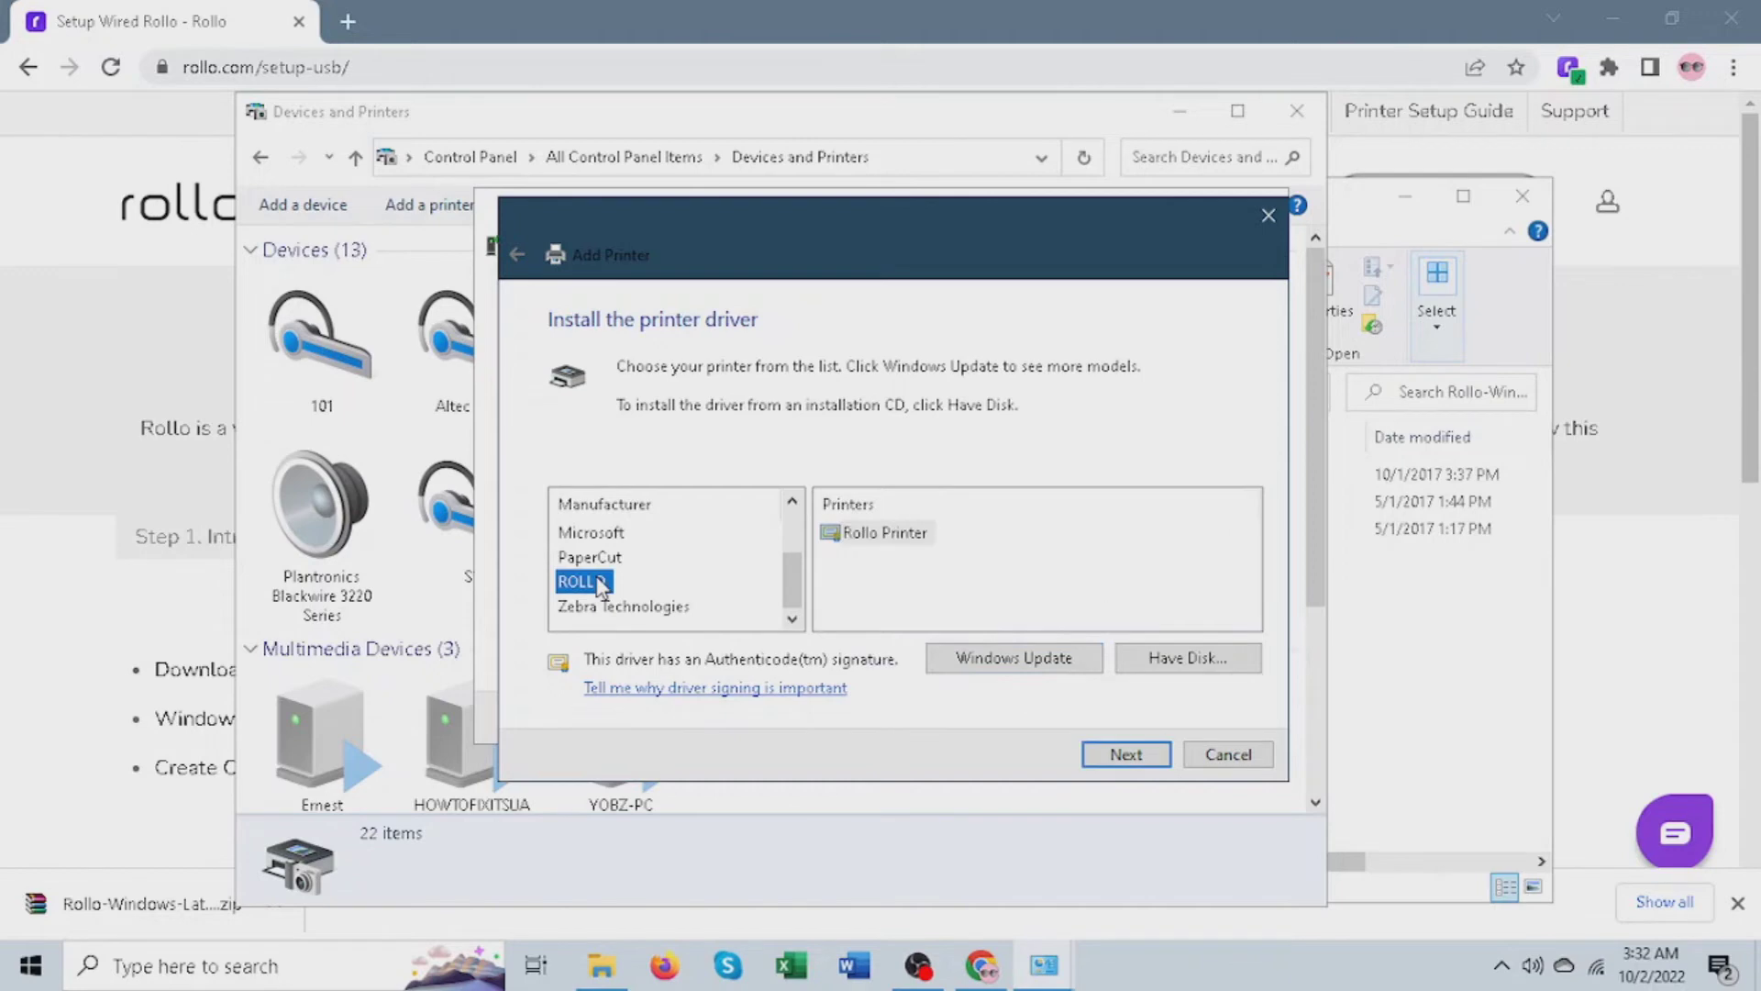
click(867, 537)
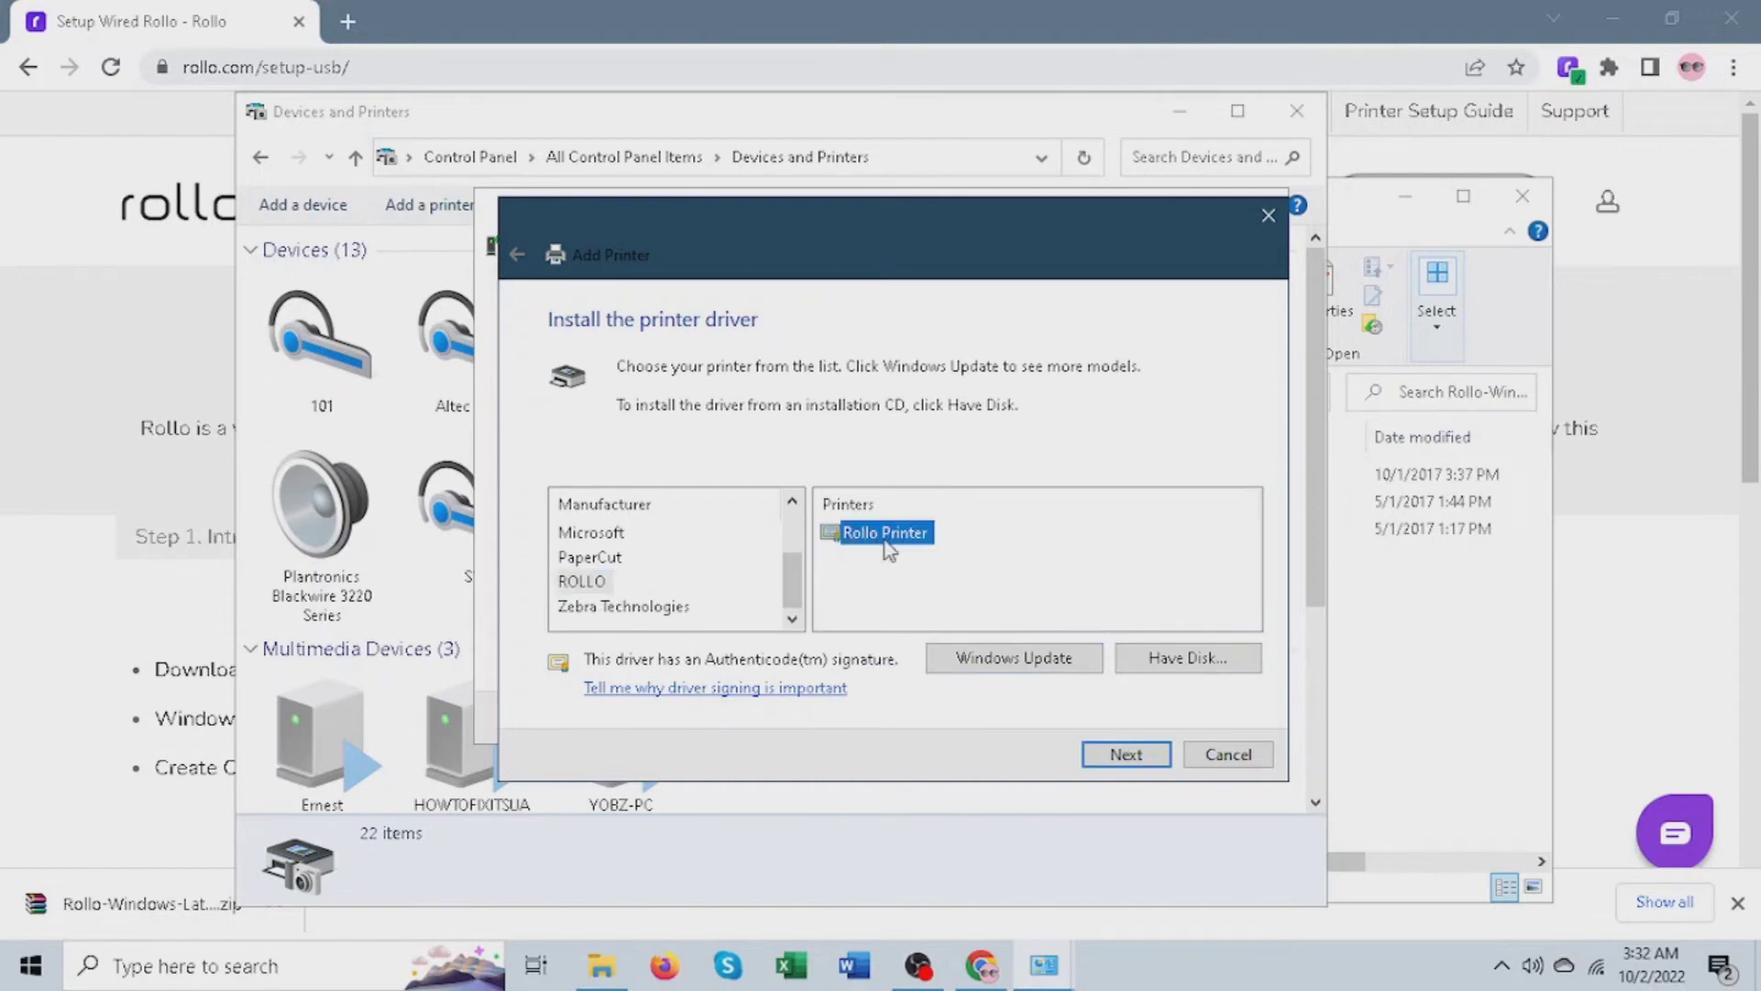
click(1140, 759)
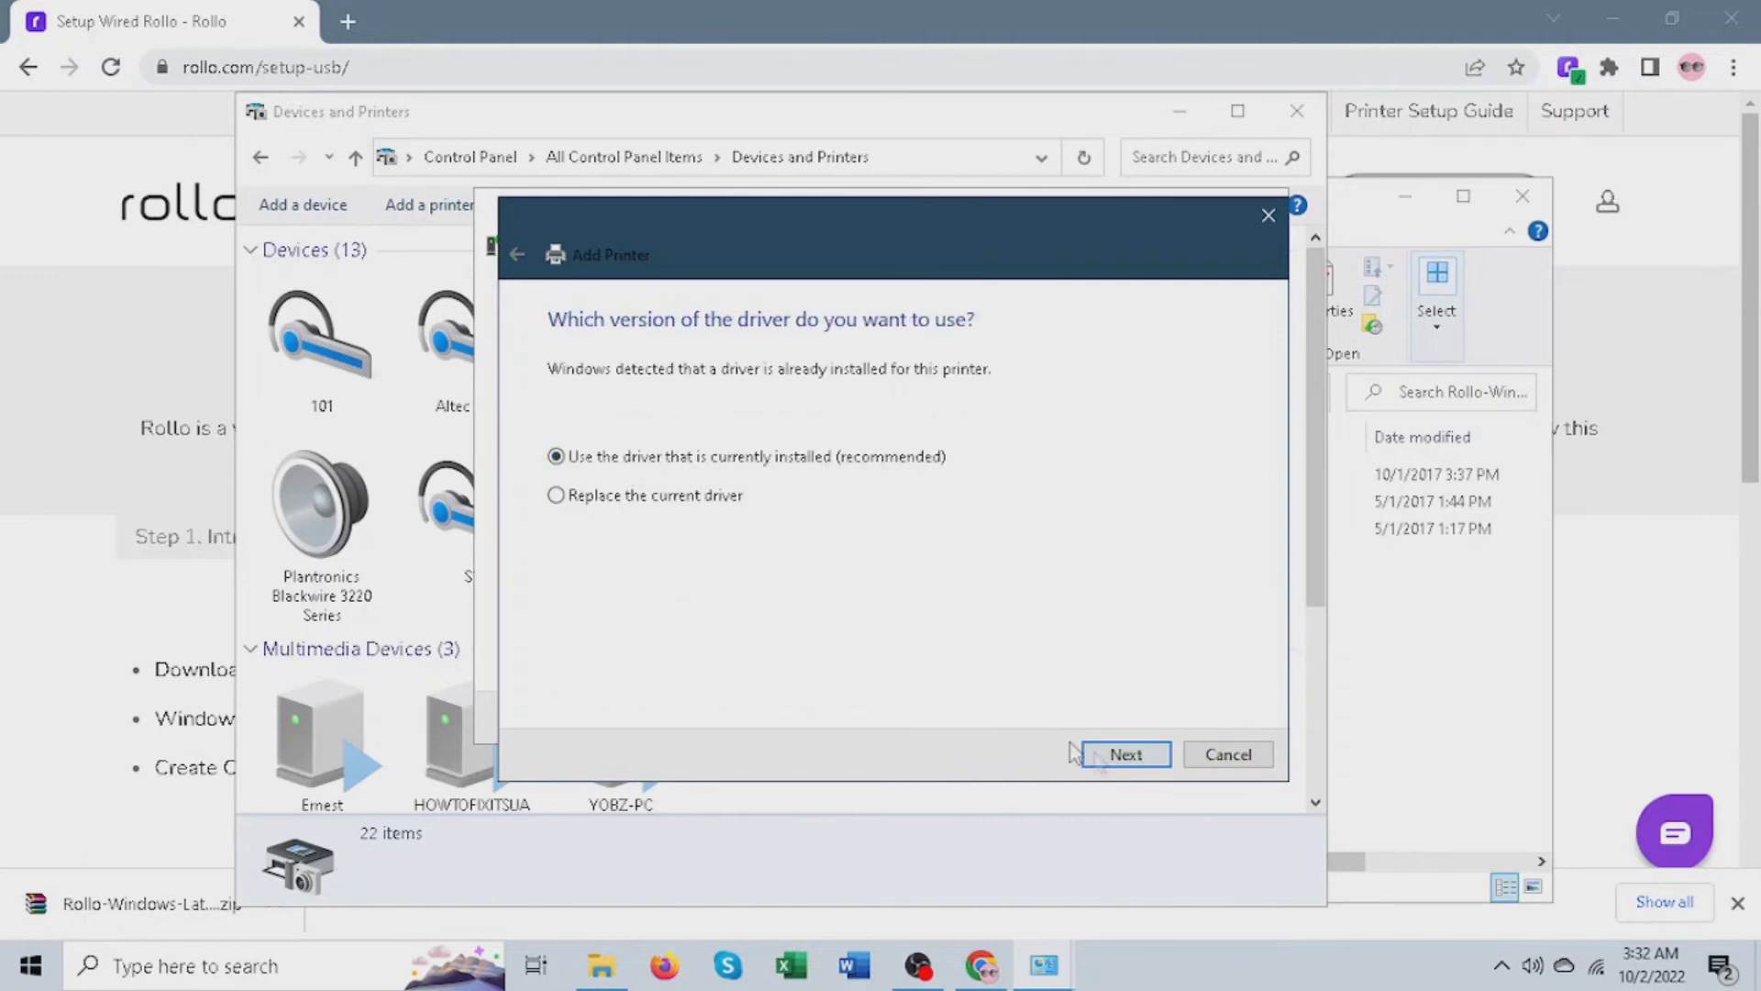
click(1125, 767)
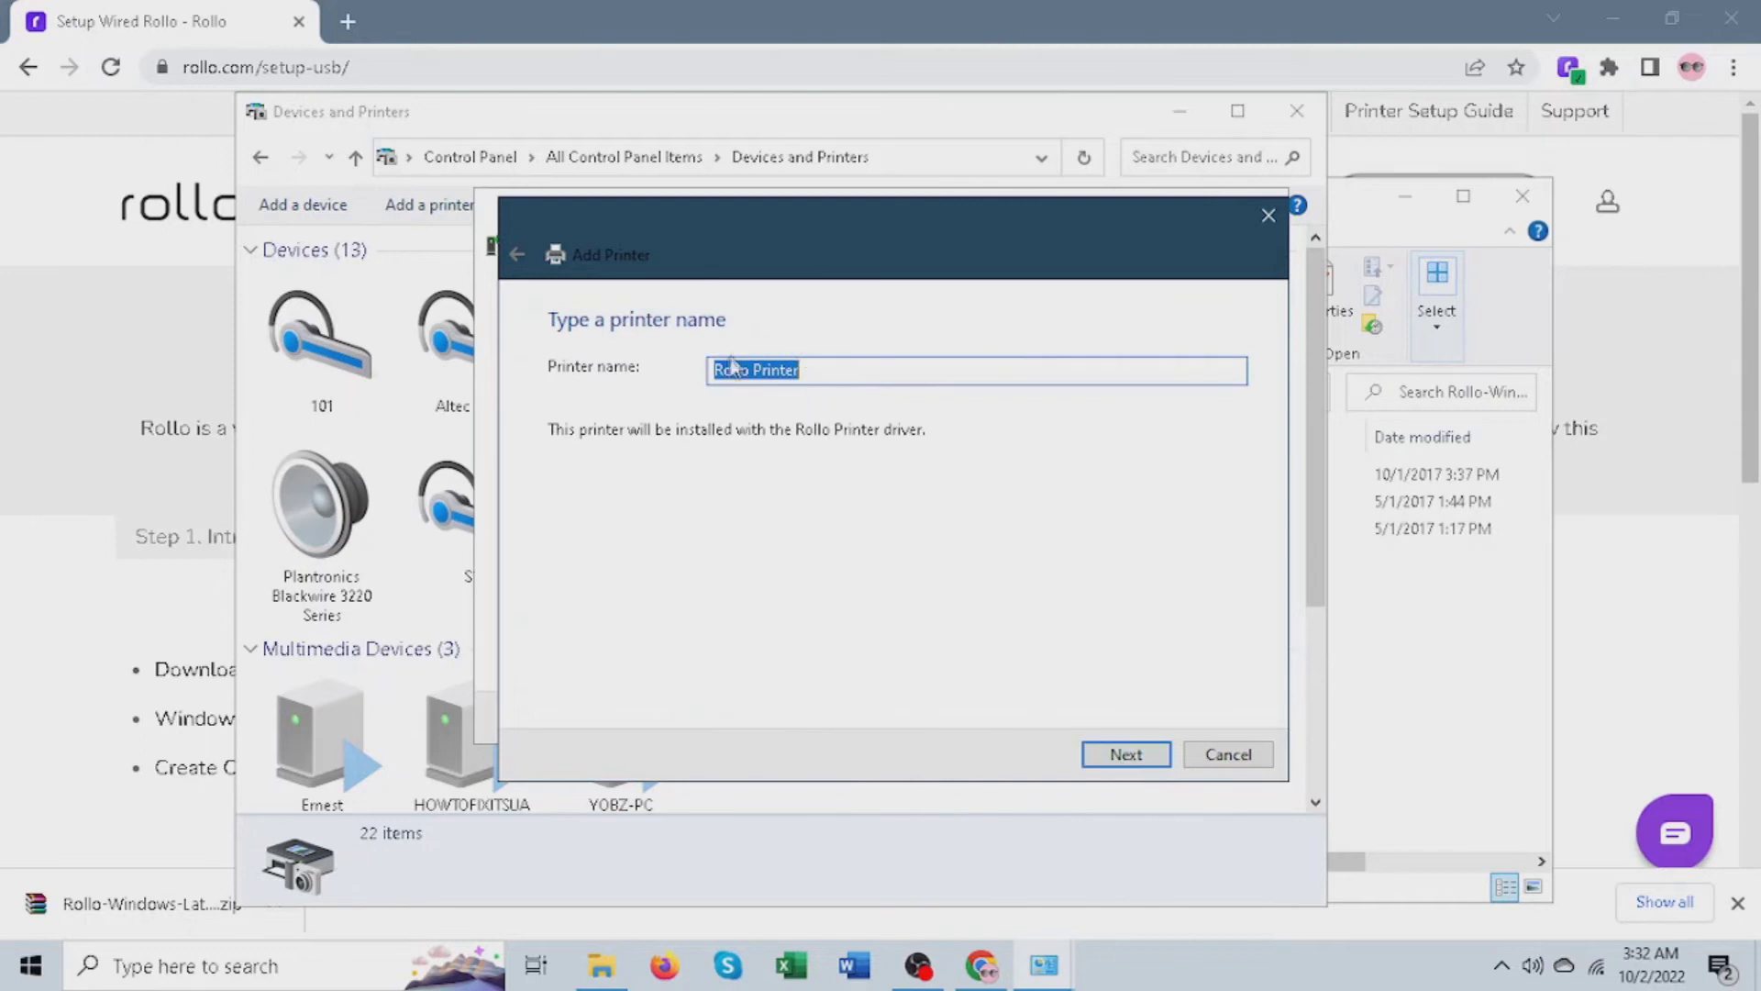
Keep the name Rollo Printer, leave it unshared, and finish adding it
click(1106, 759)
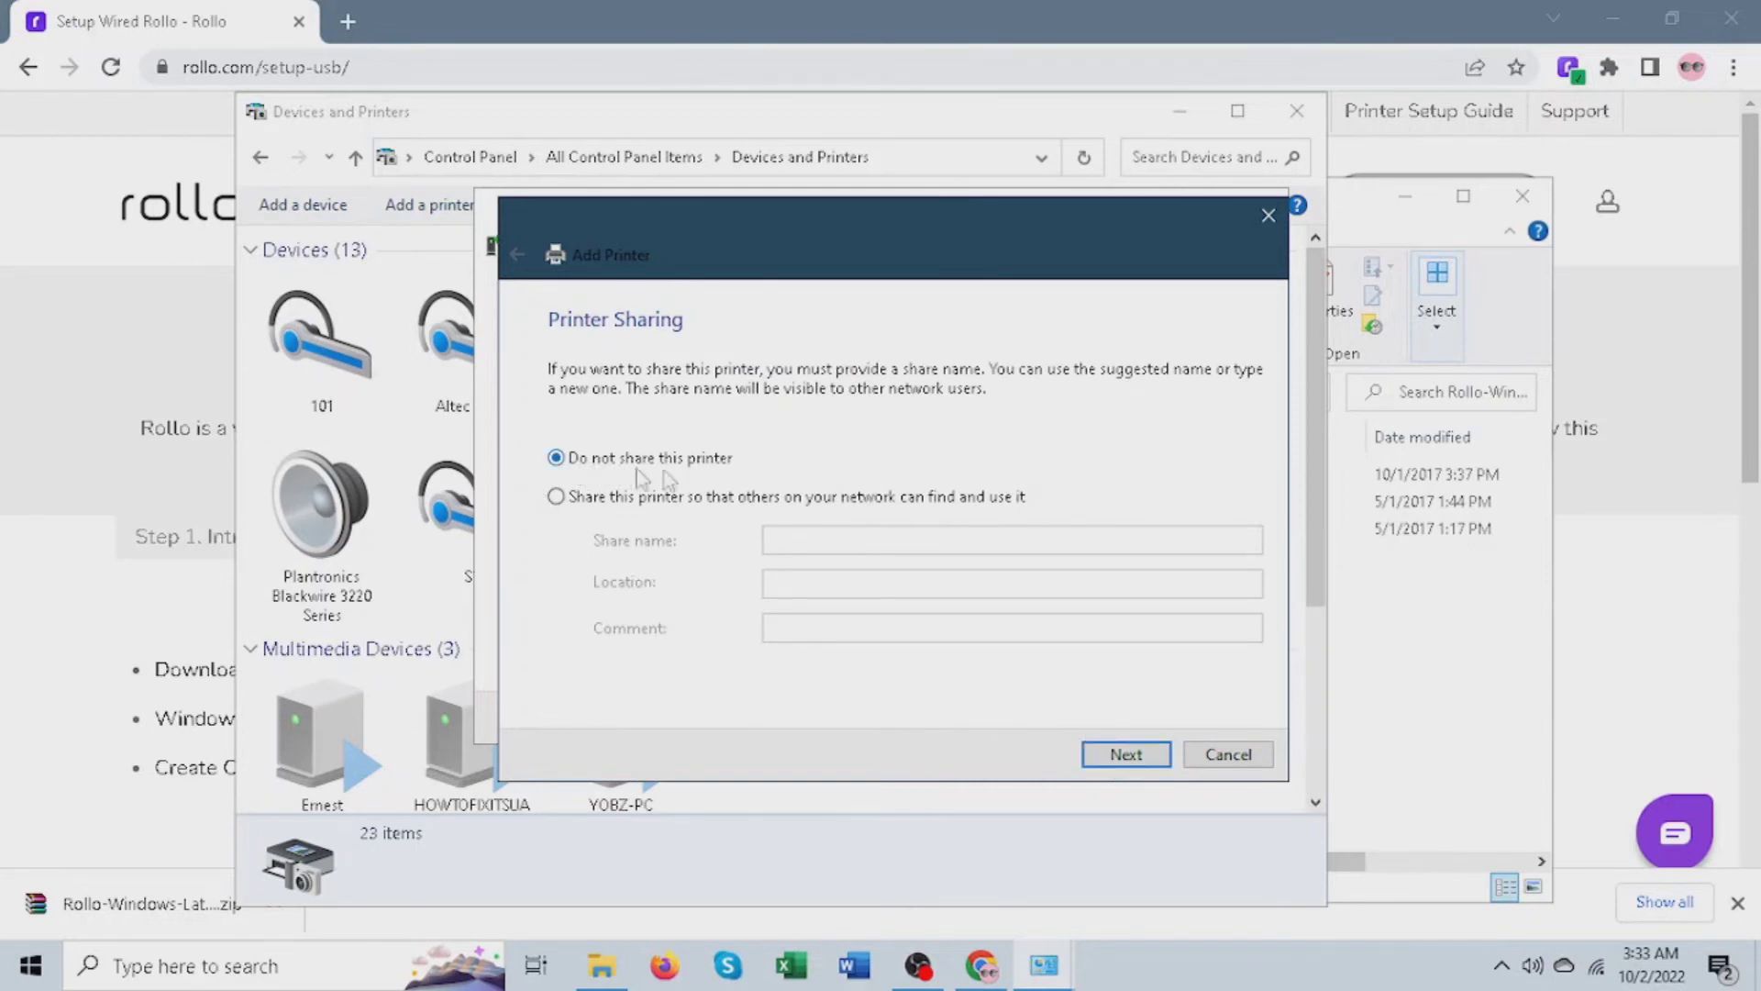
click(1131, 763)
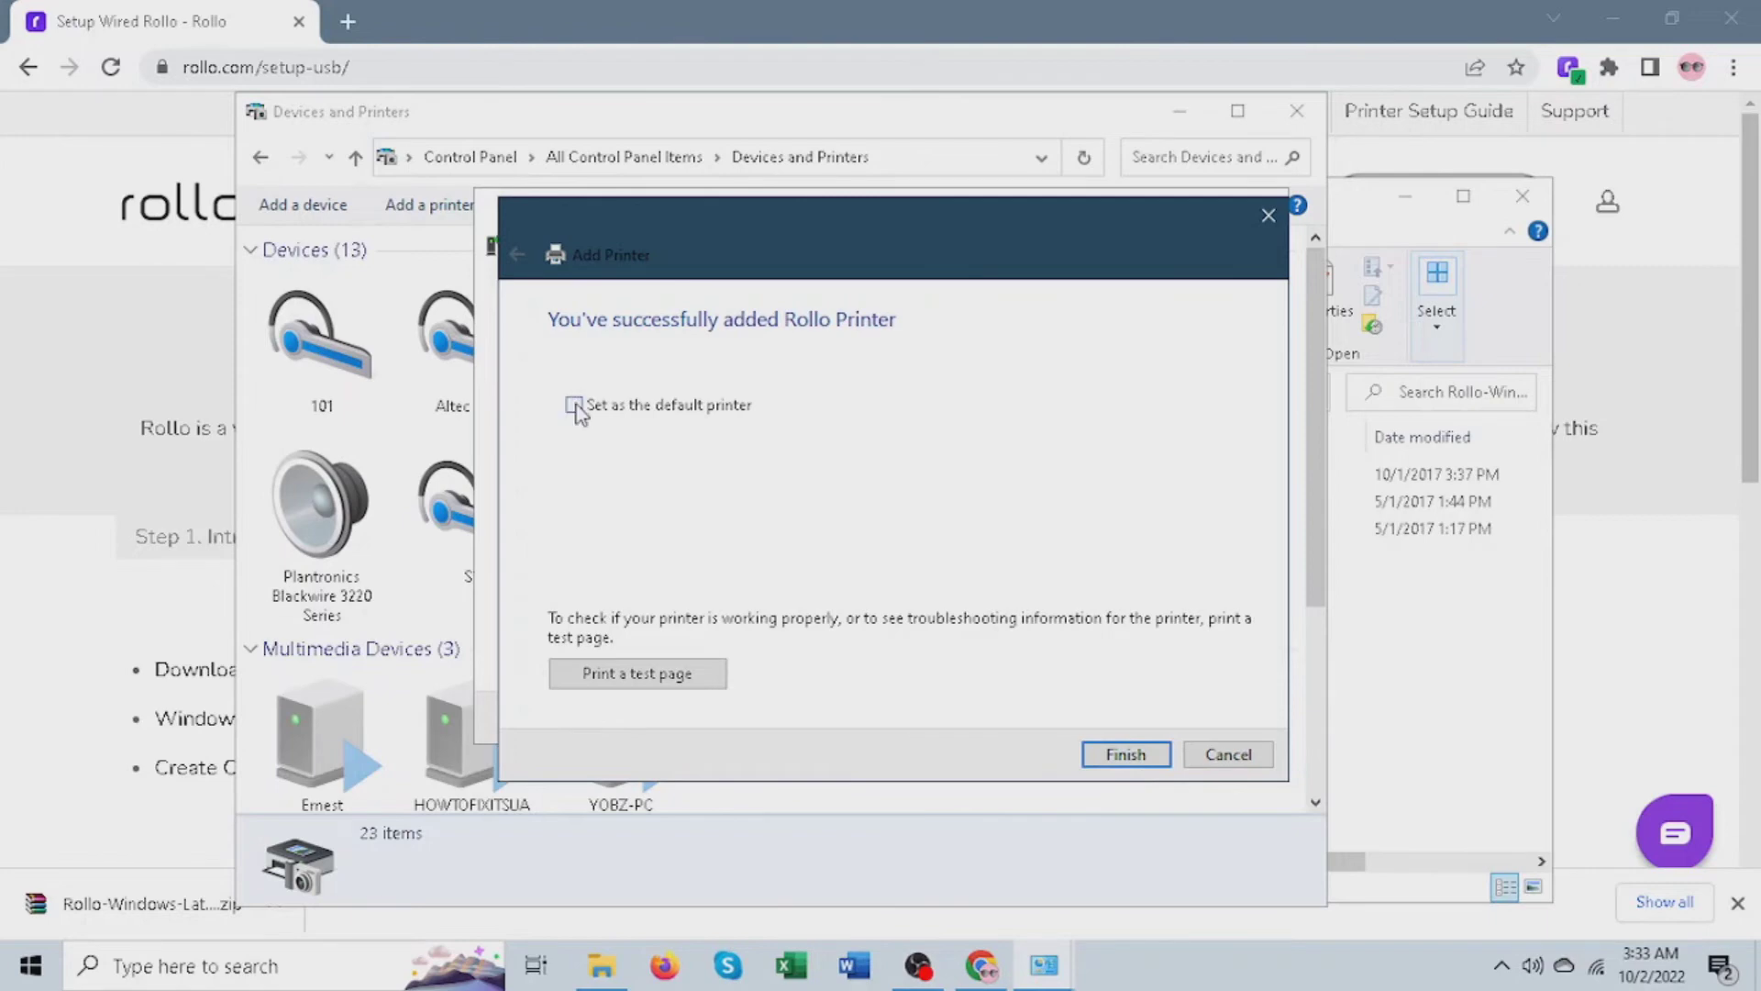
click(1127, 756)
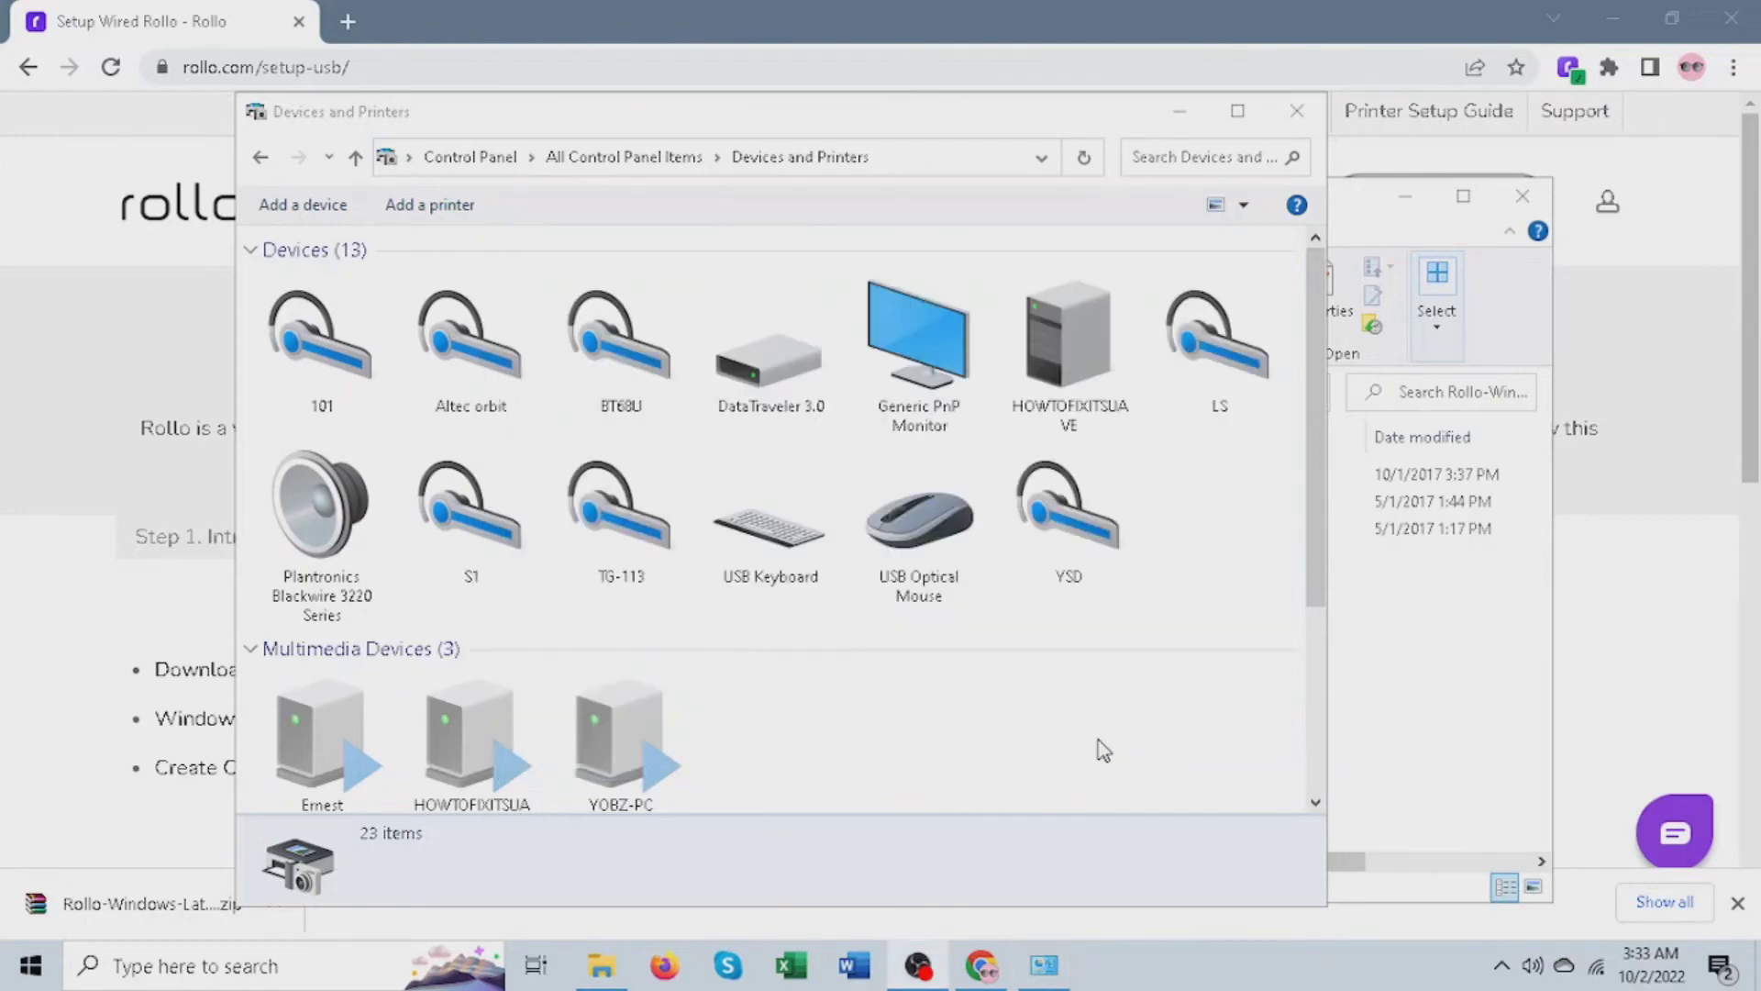
scroll(918, 597, down, 3)
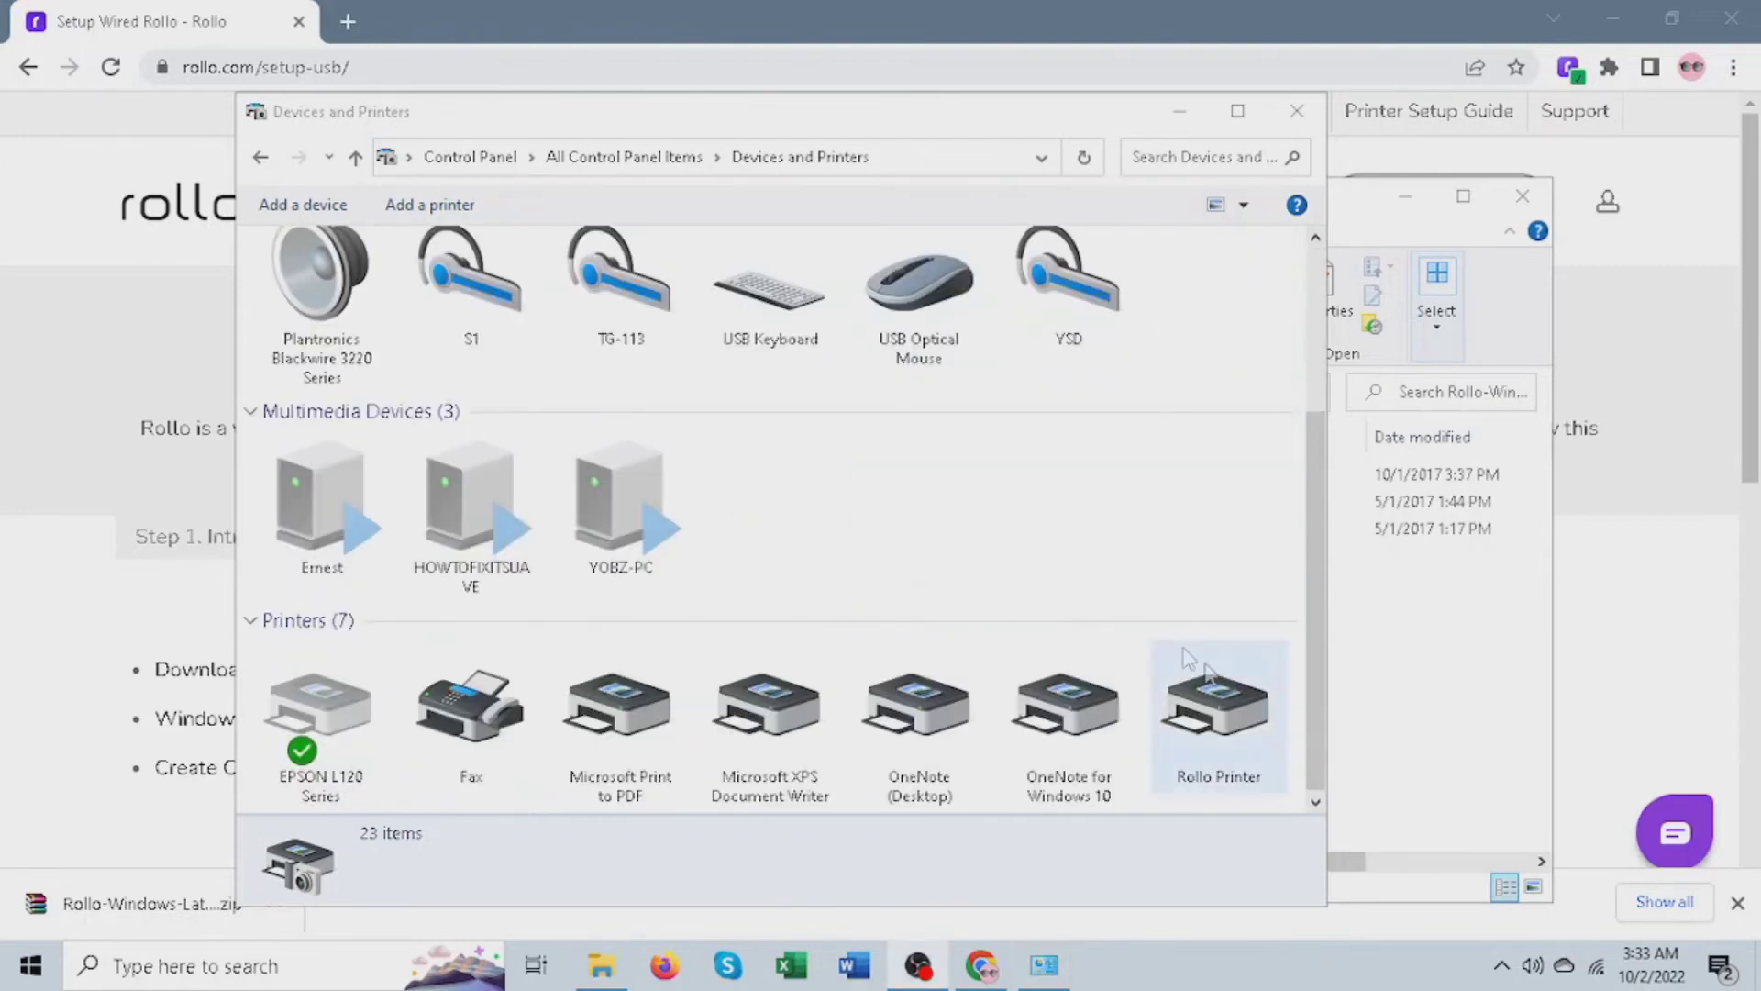
Open Printing preferences for Rollo Printer from its context menu
click(1218, 699)
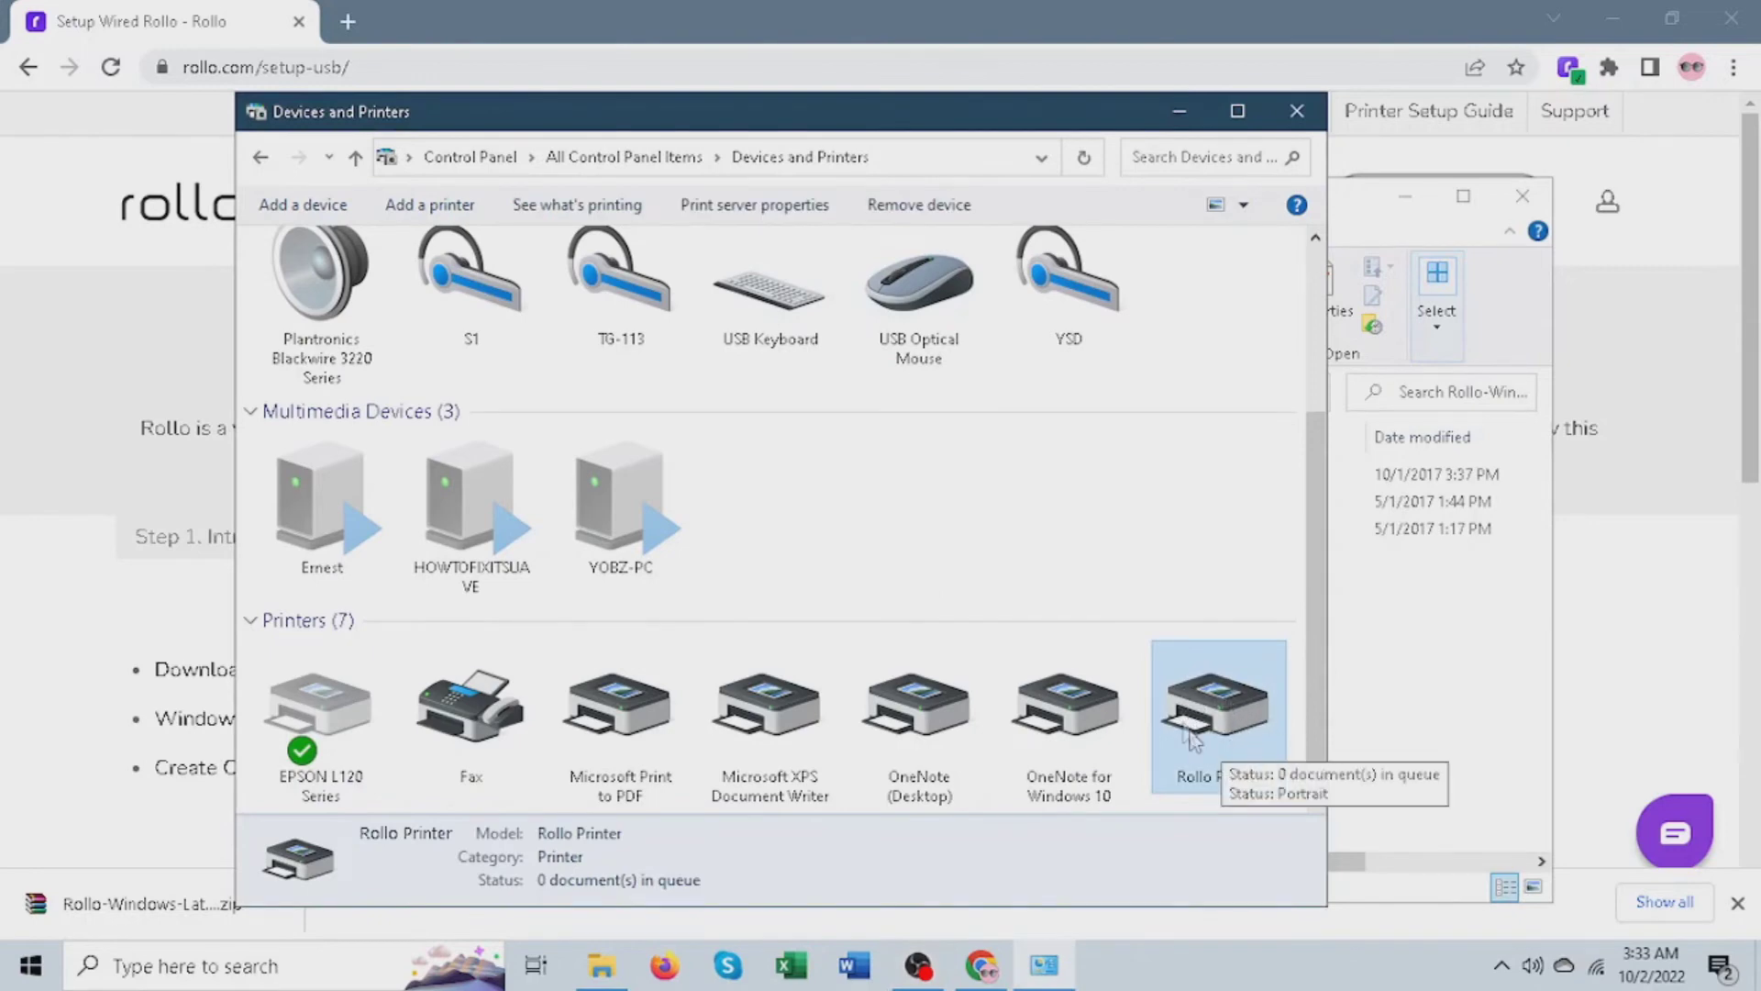
right_click(1239, 697)
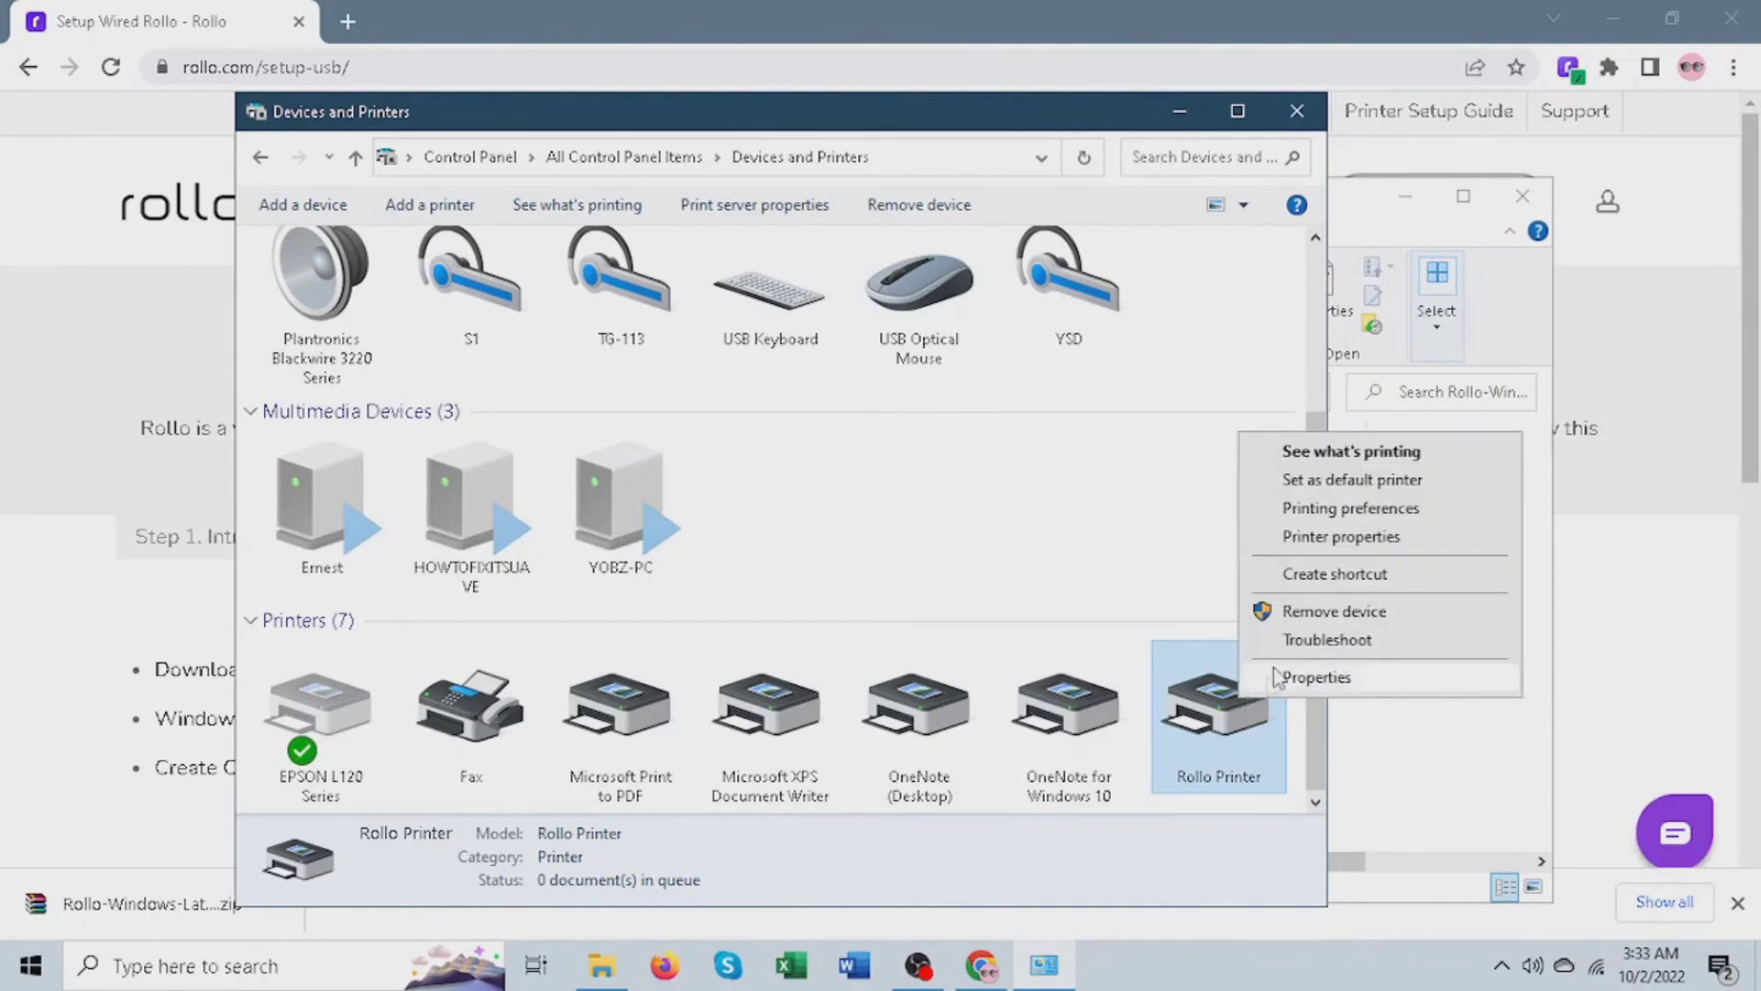
click(1369, 518)
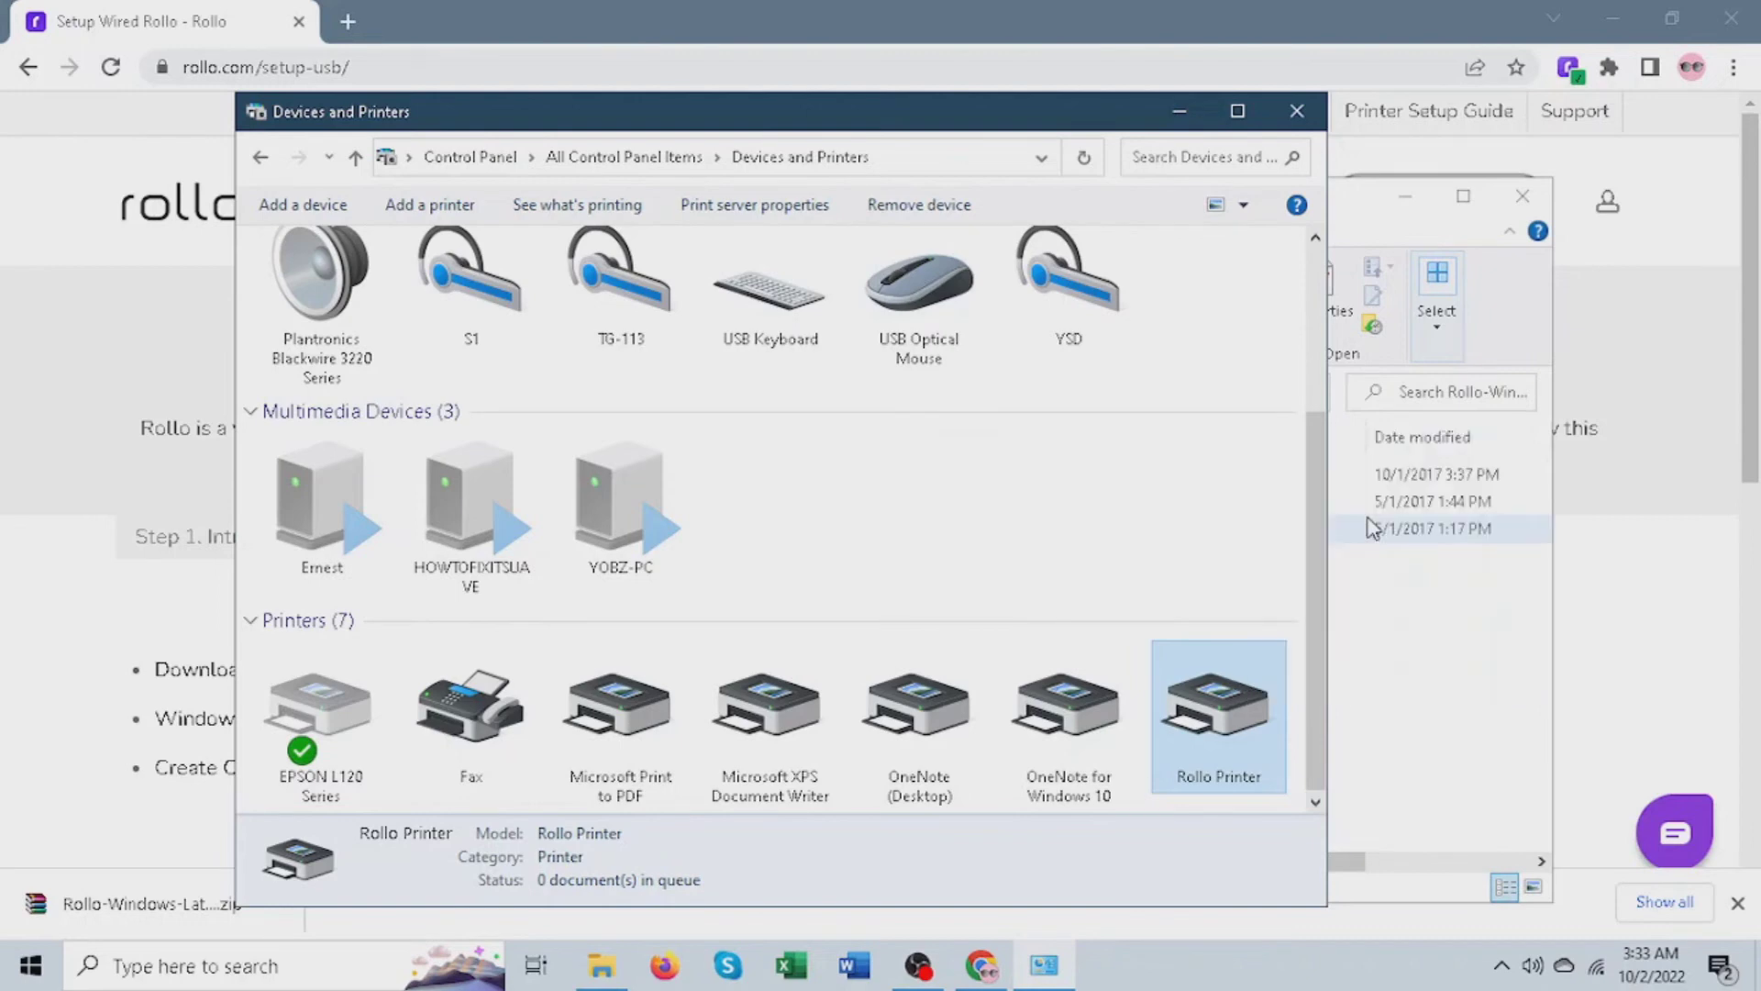
drag(1319, 167, 755, 133)
Open the Rollo Printer's custom paper settings and pick My Custom Paper-2x1 as the starting form
click(707, 180)
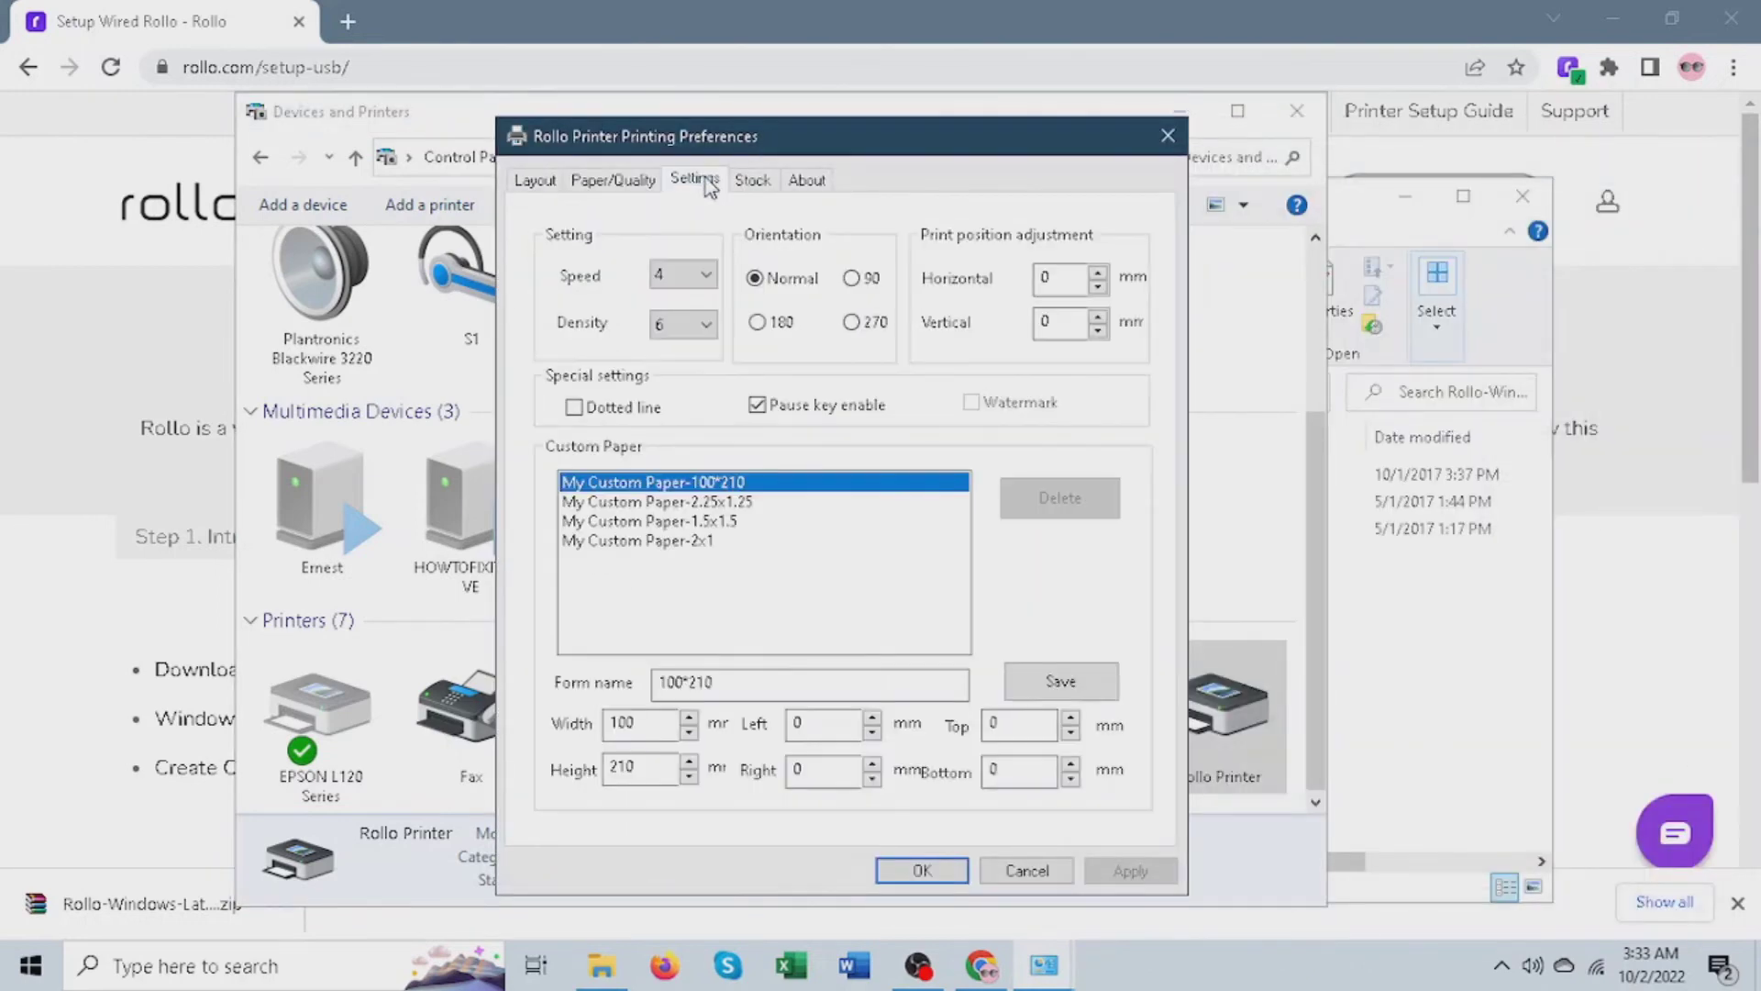
click(743, 510)
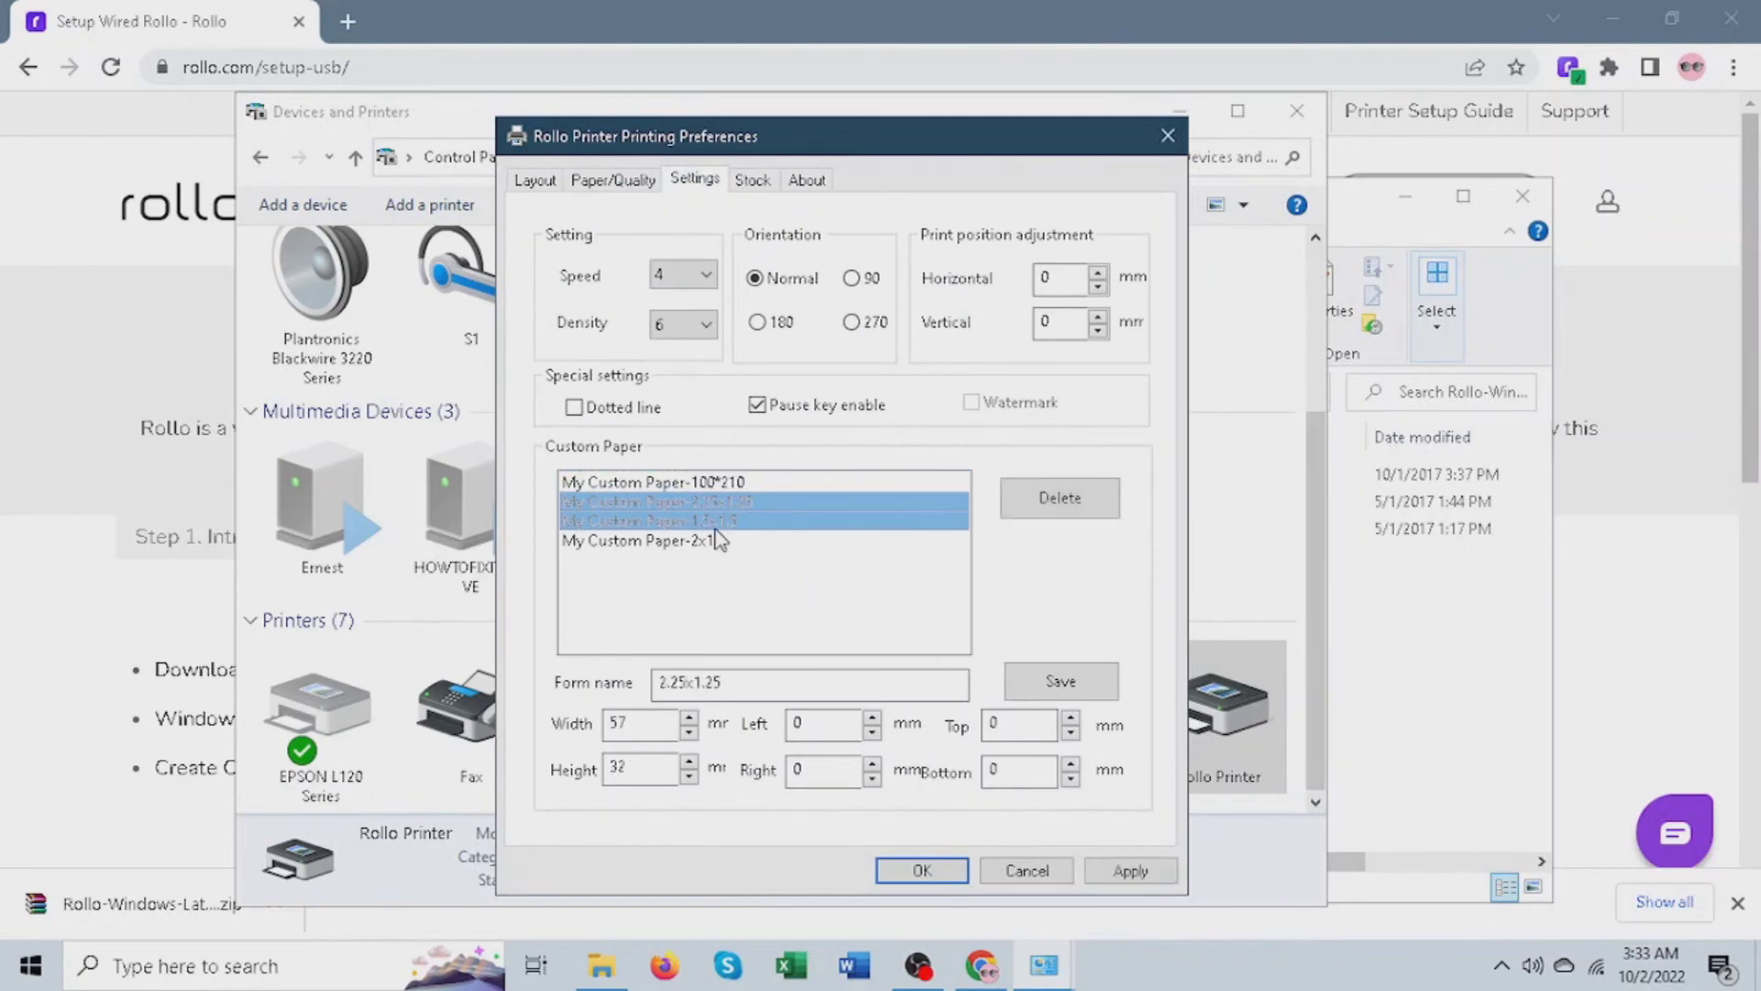
click(721, 523)
click(711, 543)
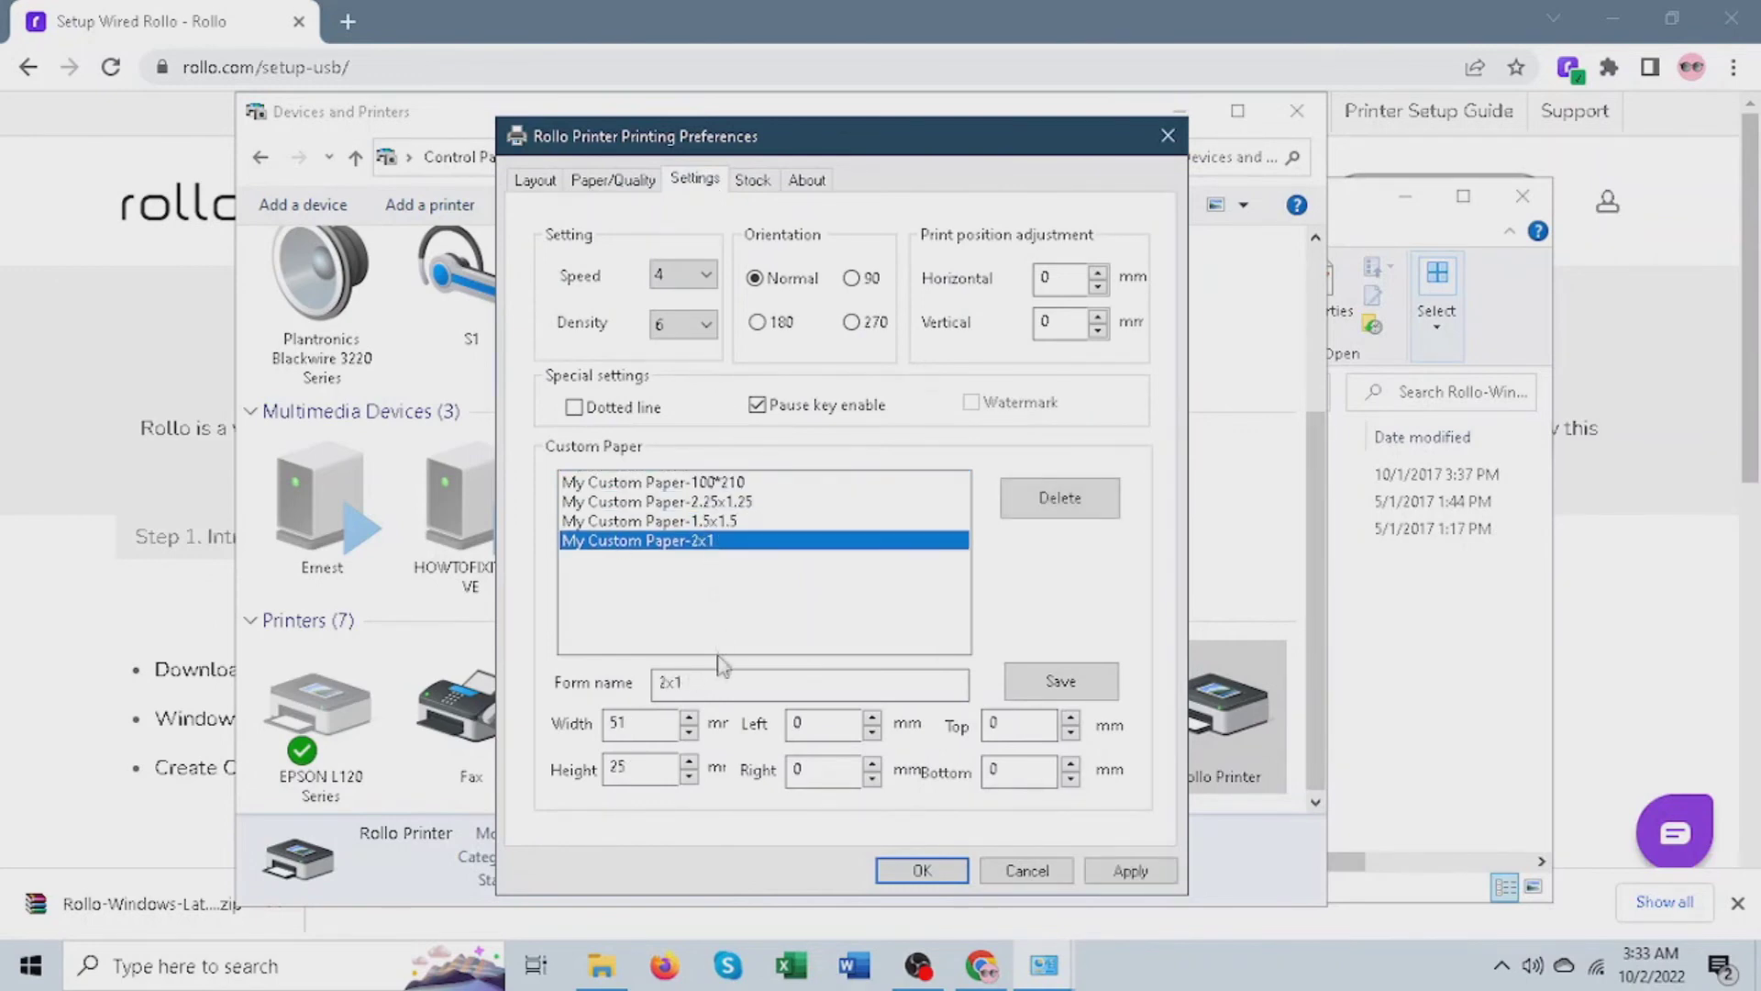
Rename the form to 2x2 and put focus on its width field
drag(720, 679, 654, 682)
text(2x1)
drag(702, 682, 622, 679)
text(2x2)
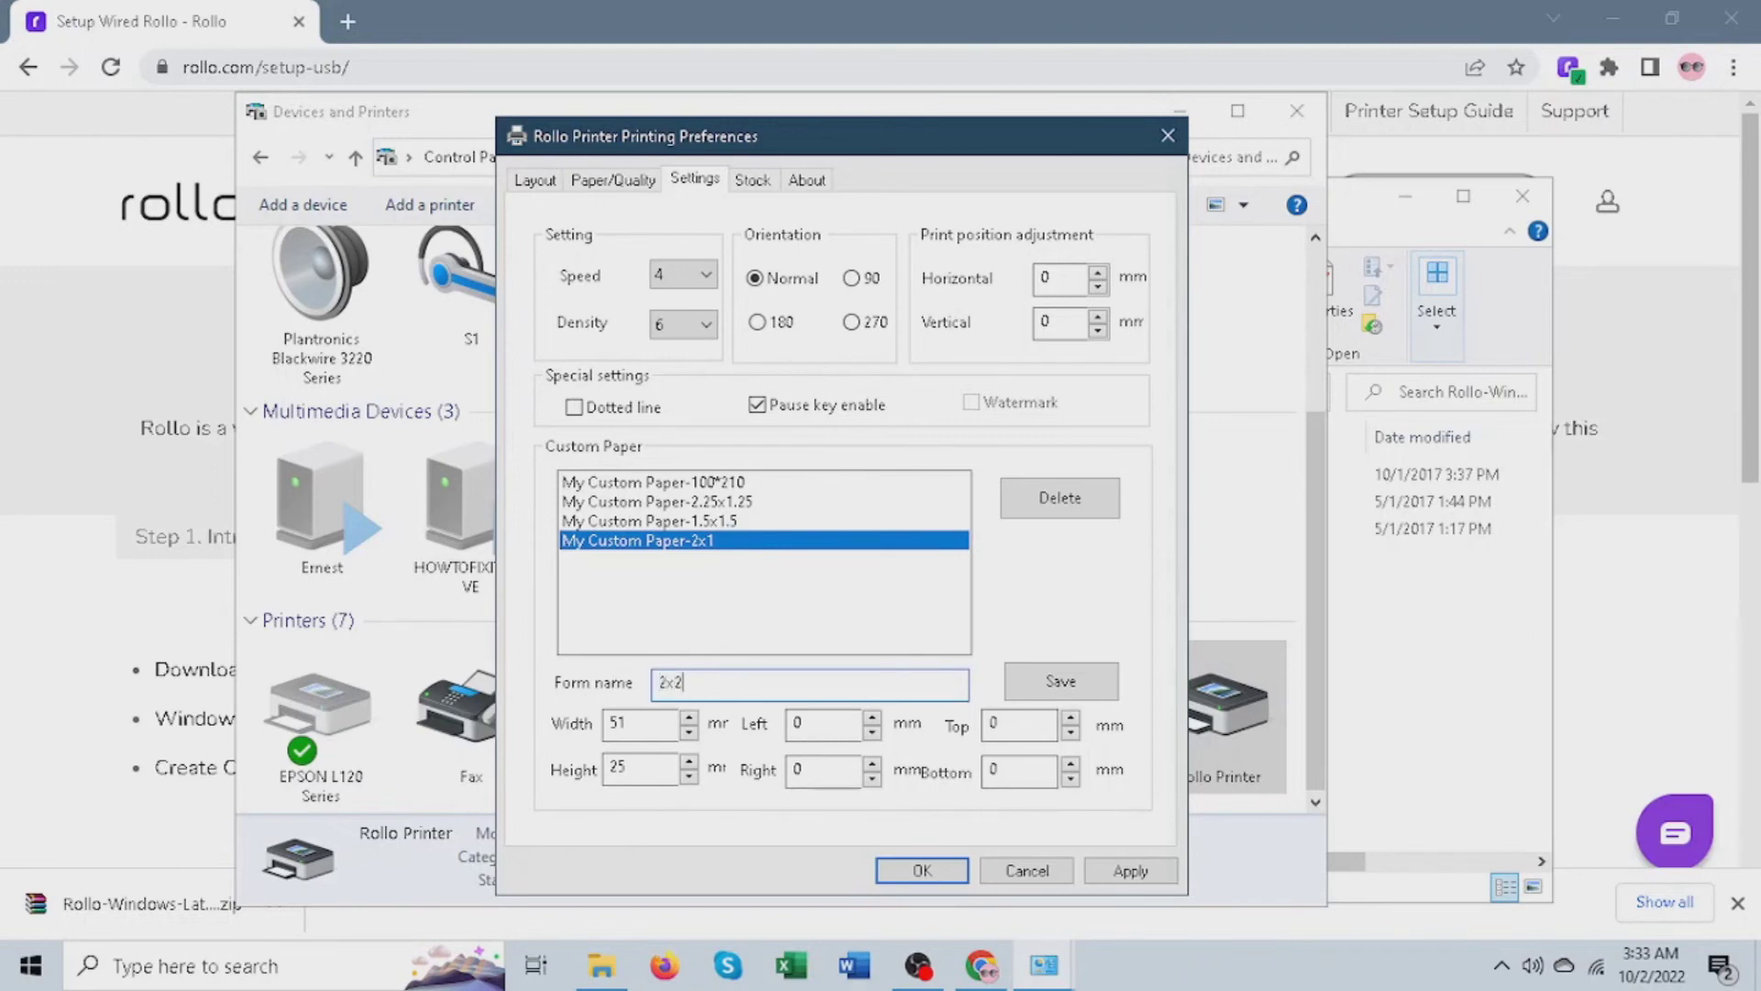
click(647, 729)
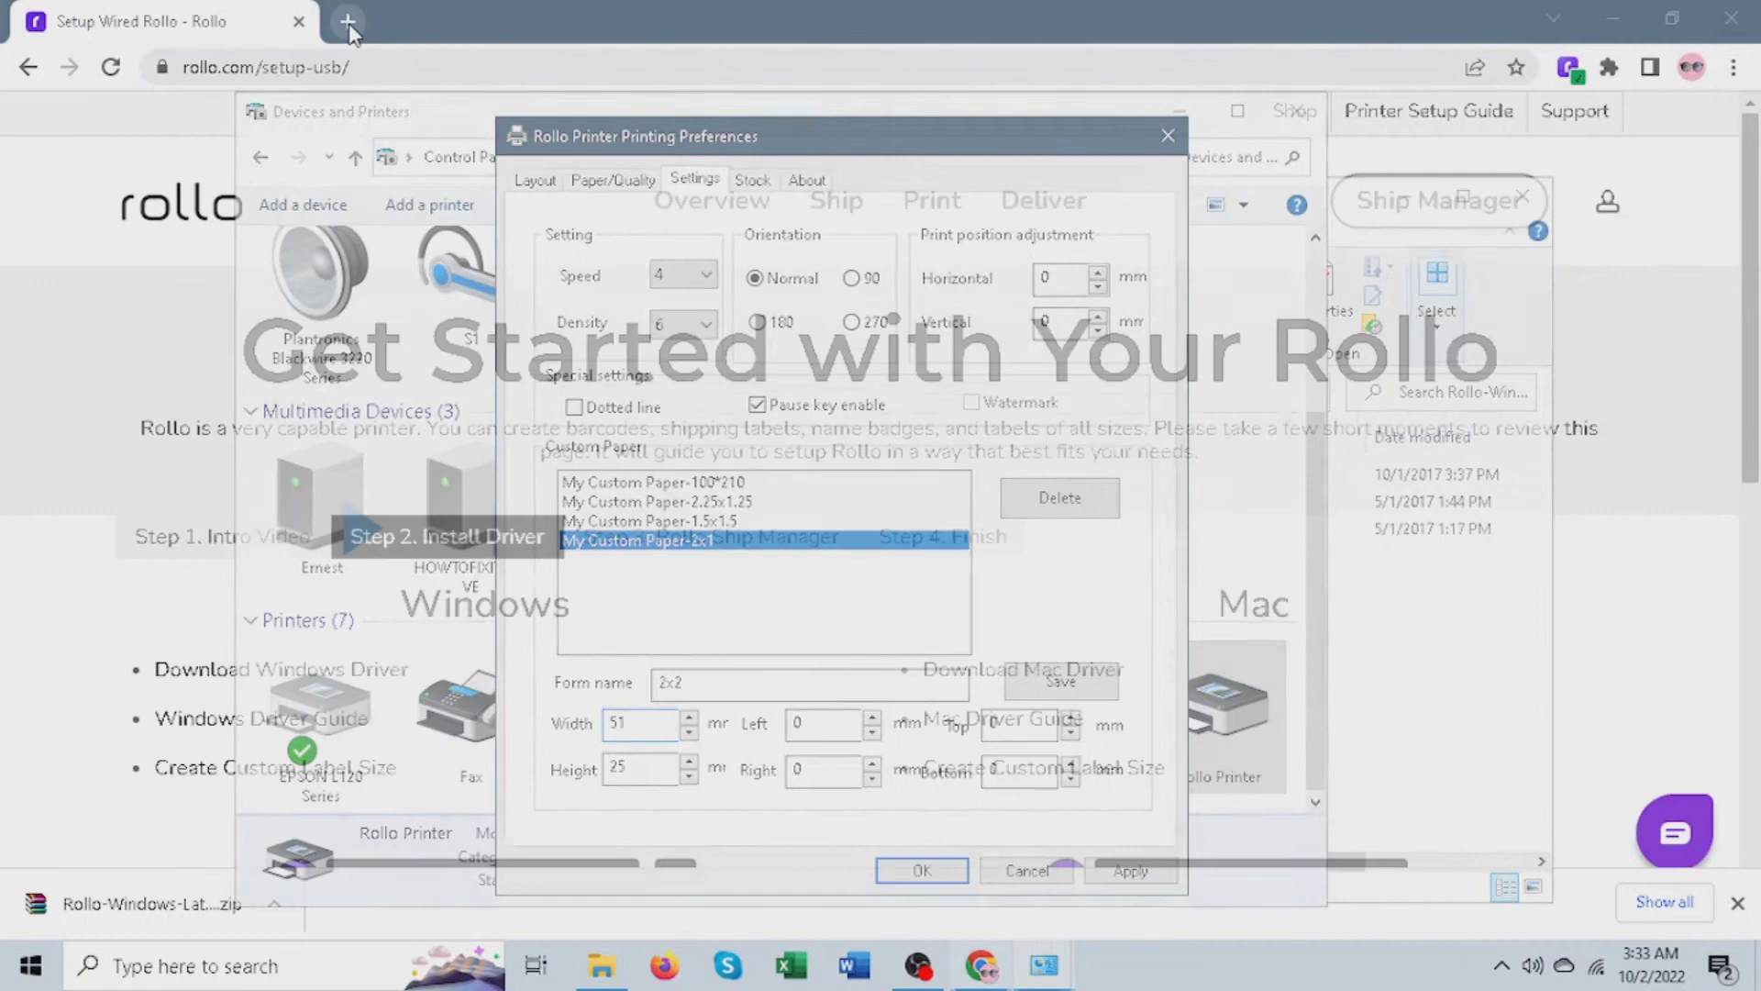
click(347, 22)
Search 'inches to mm' and convert 2 inches, which gives 50.8 mm
text(inches to mm)
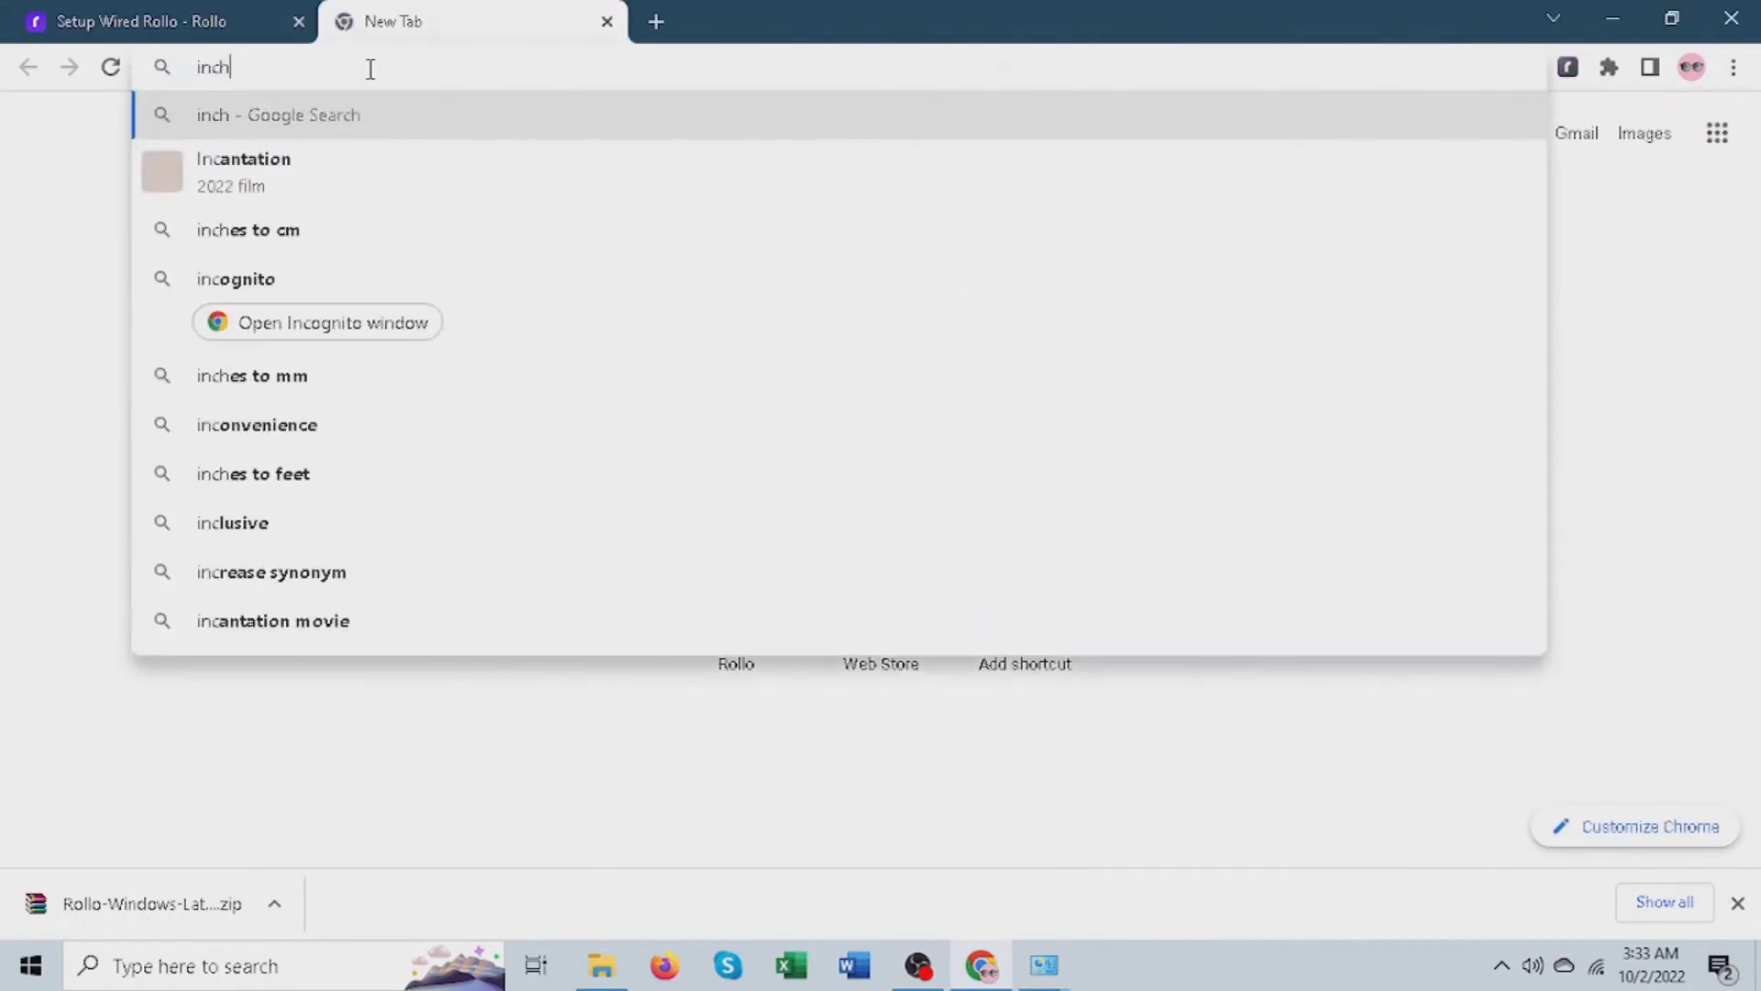
key(Return)
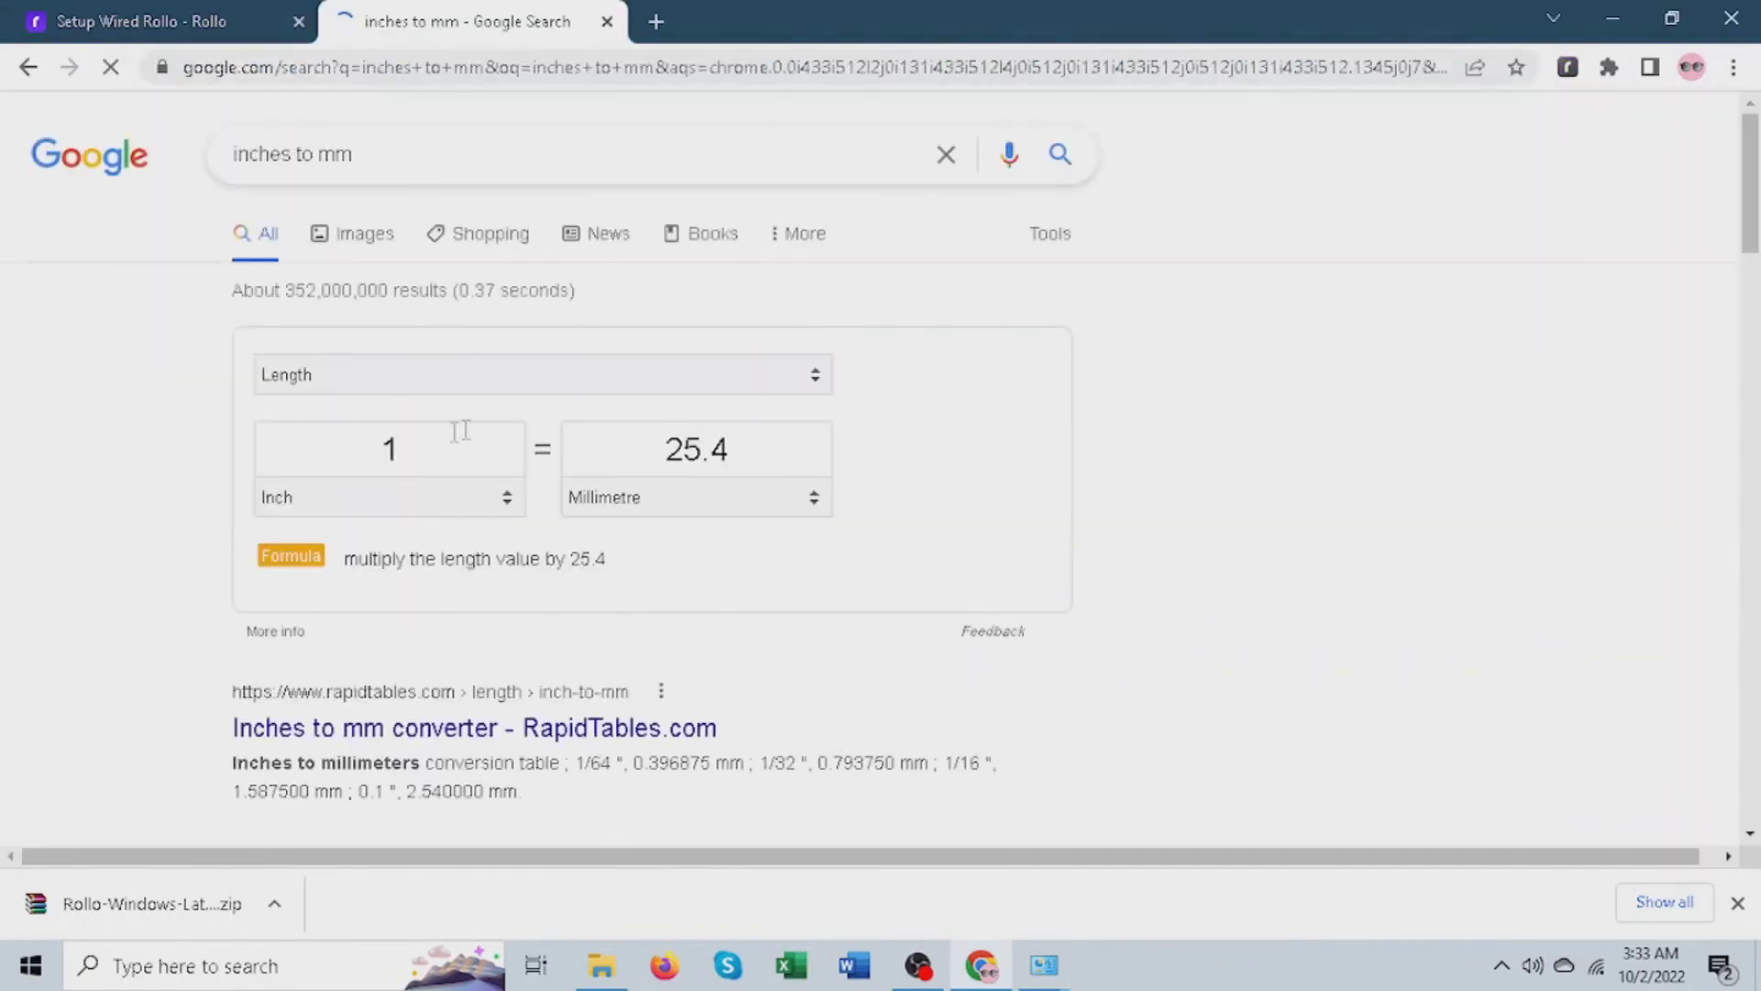
double_click(390, 449)
drag(389, 449, 361, 452)
text(2)
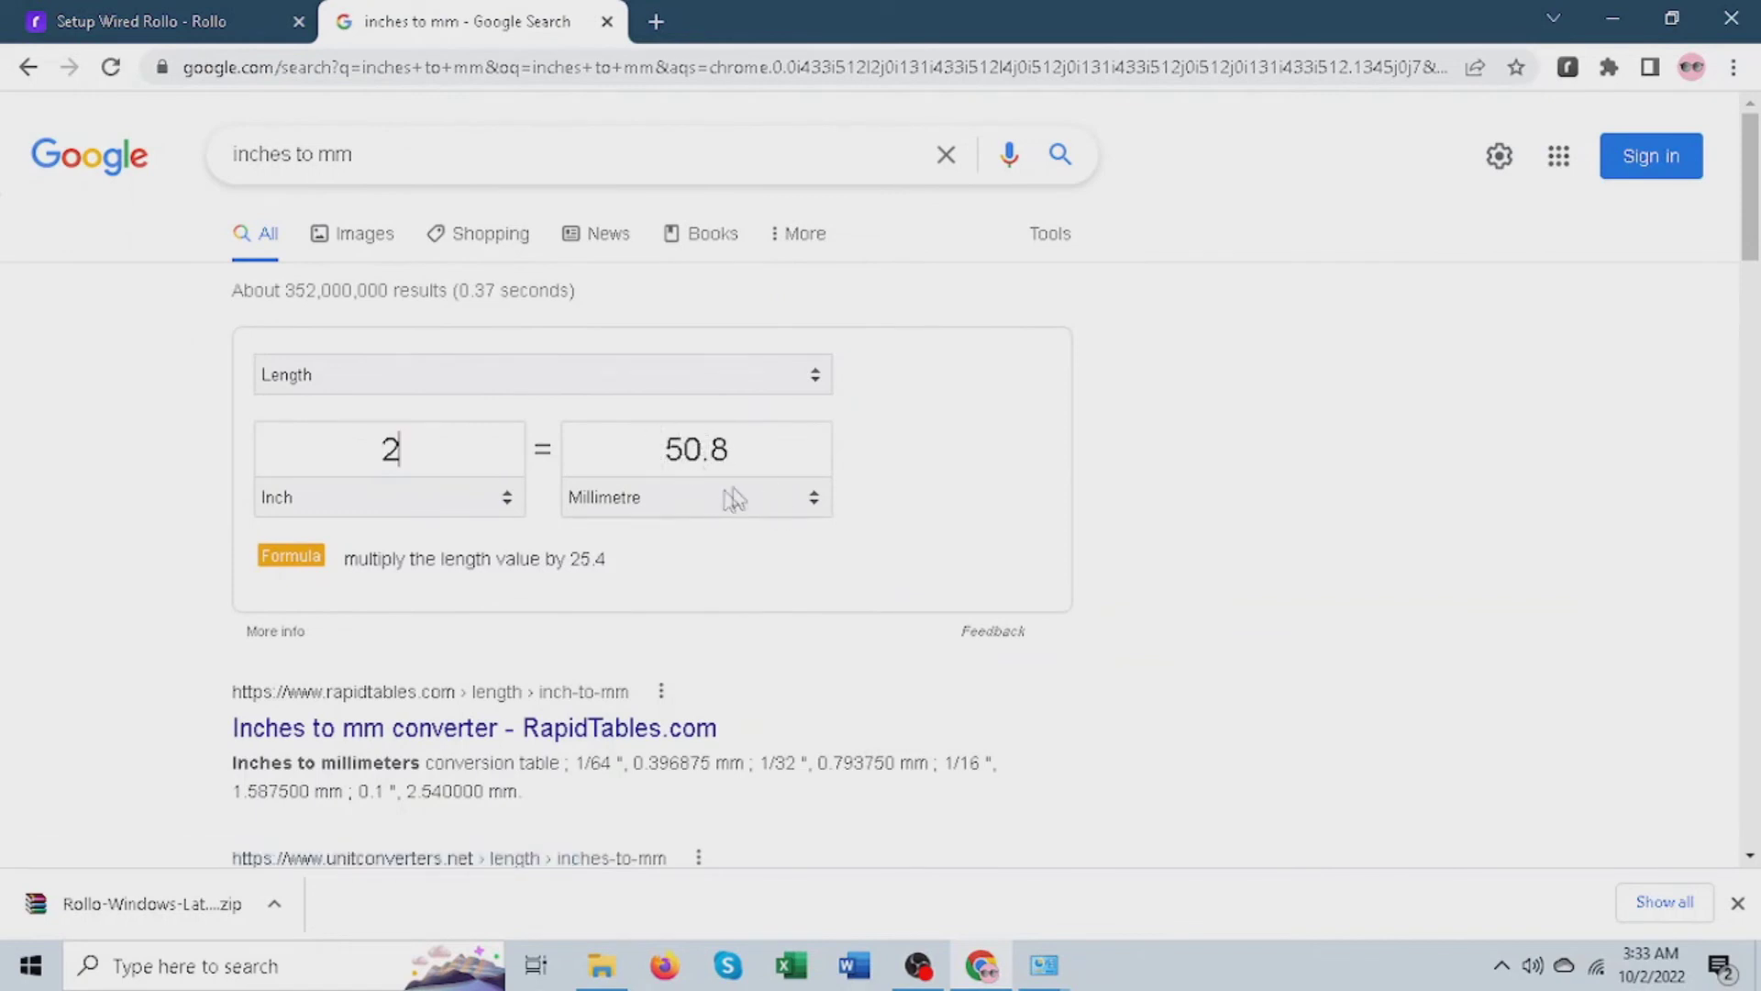
click(1055, 978)
Set the height to 51, save My Custom Paper-2x2, select it, and apply the changes
click(1175, 875)
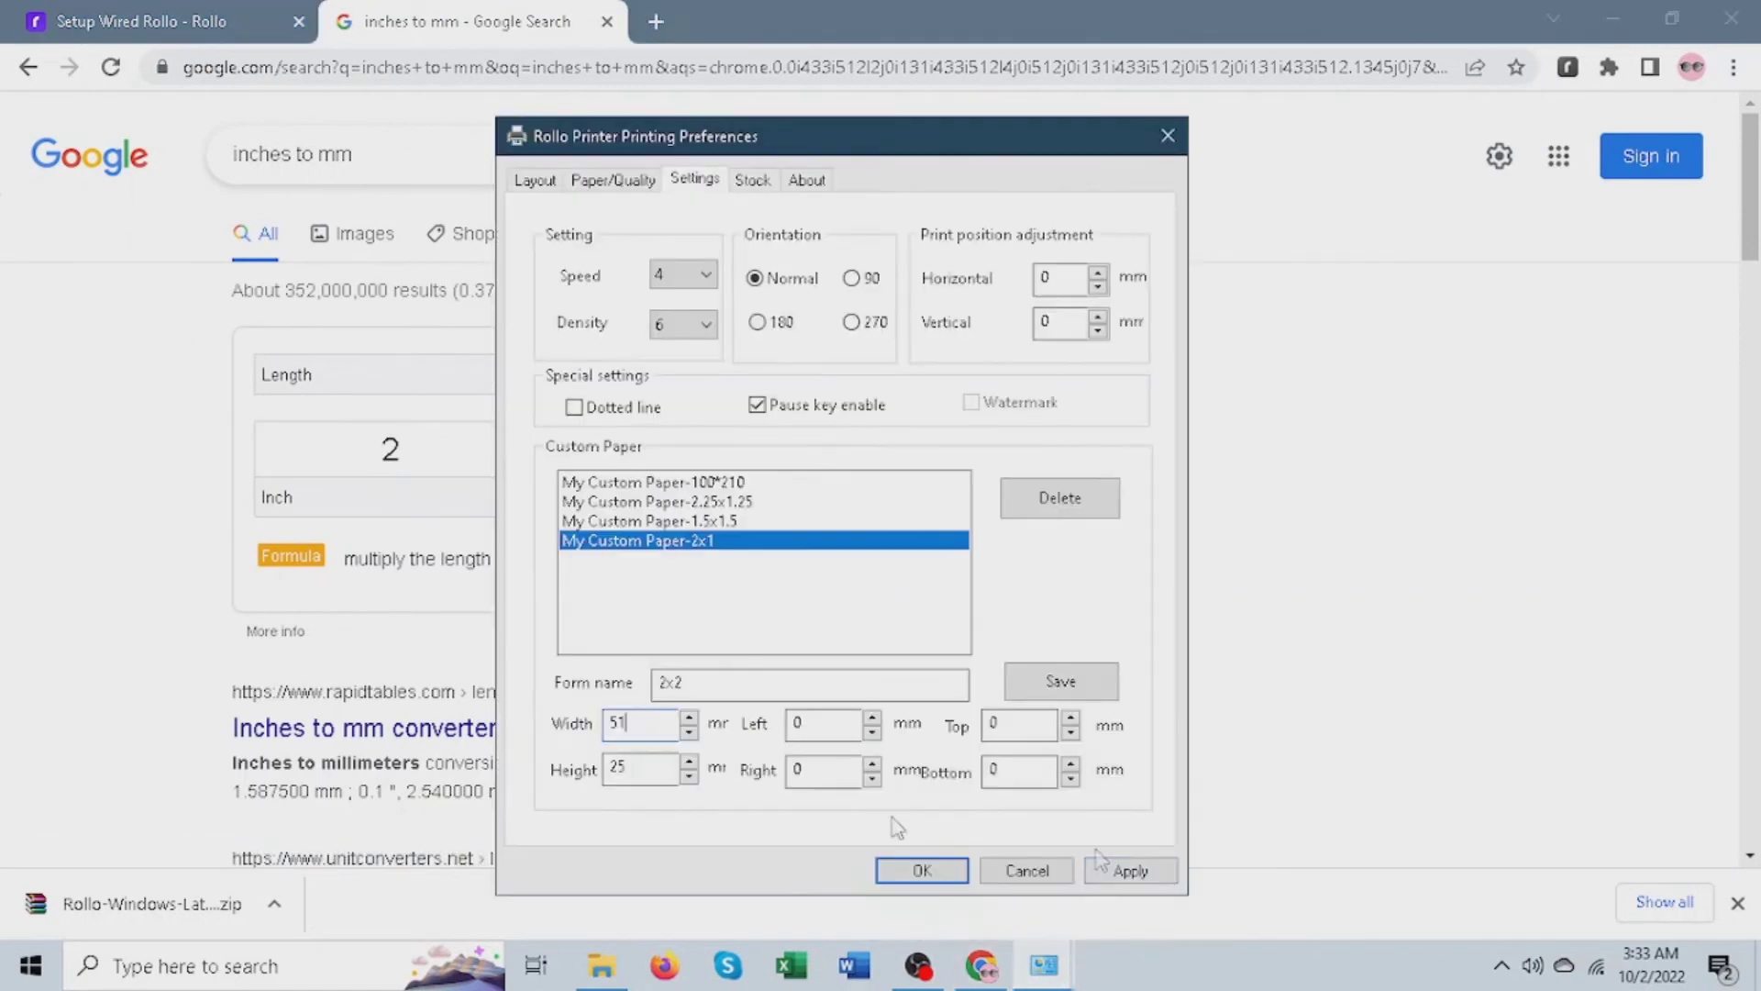
click(659, 775)
double_click(659, 775)
text(51)
click(1101, 695)
click(694, 559)
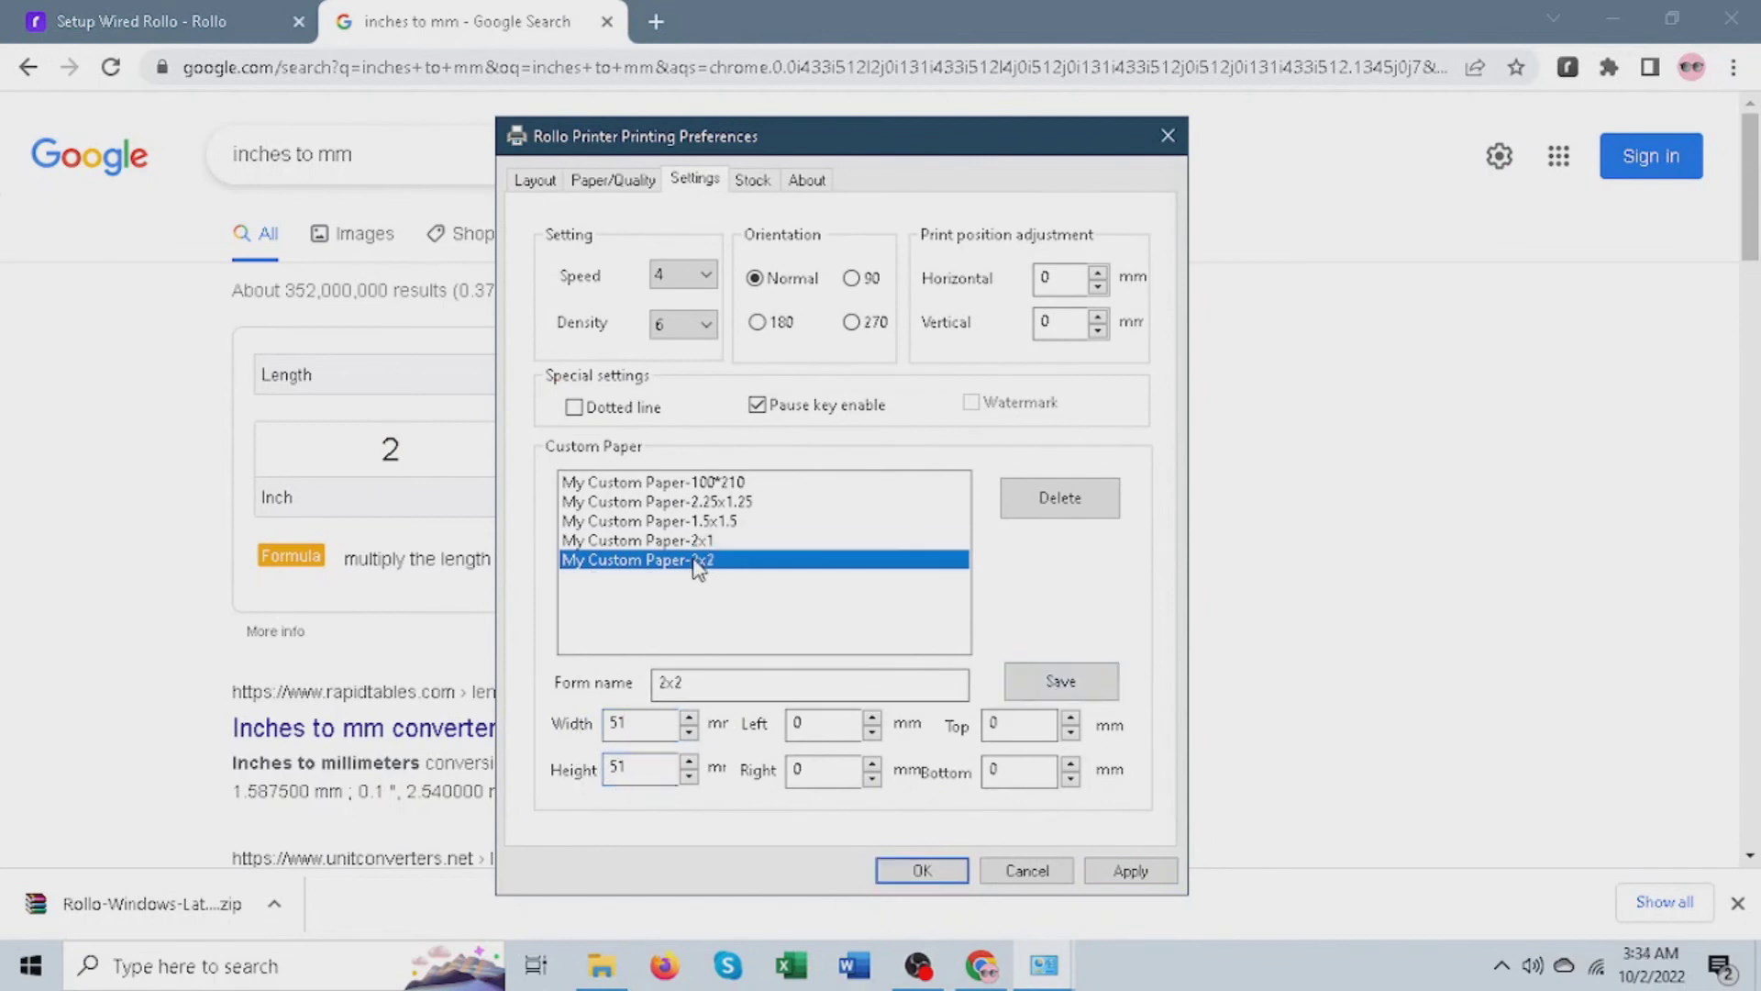
click(1165, 873)
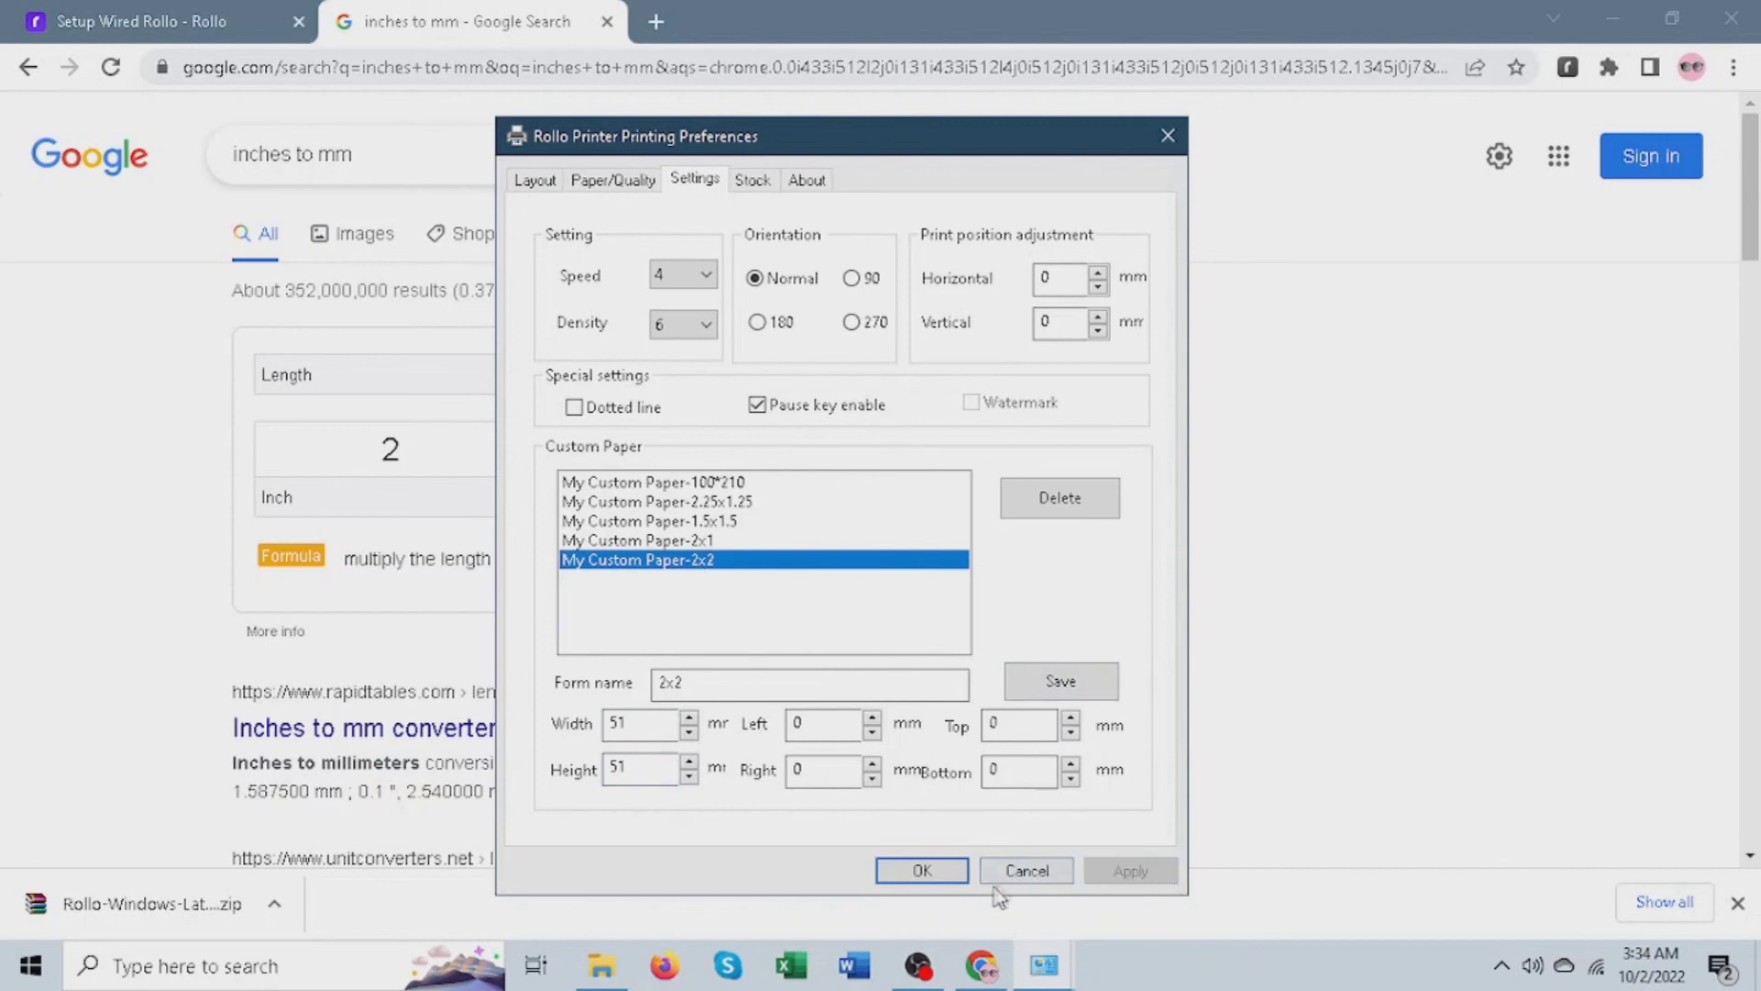
click(921, 871)
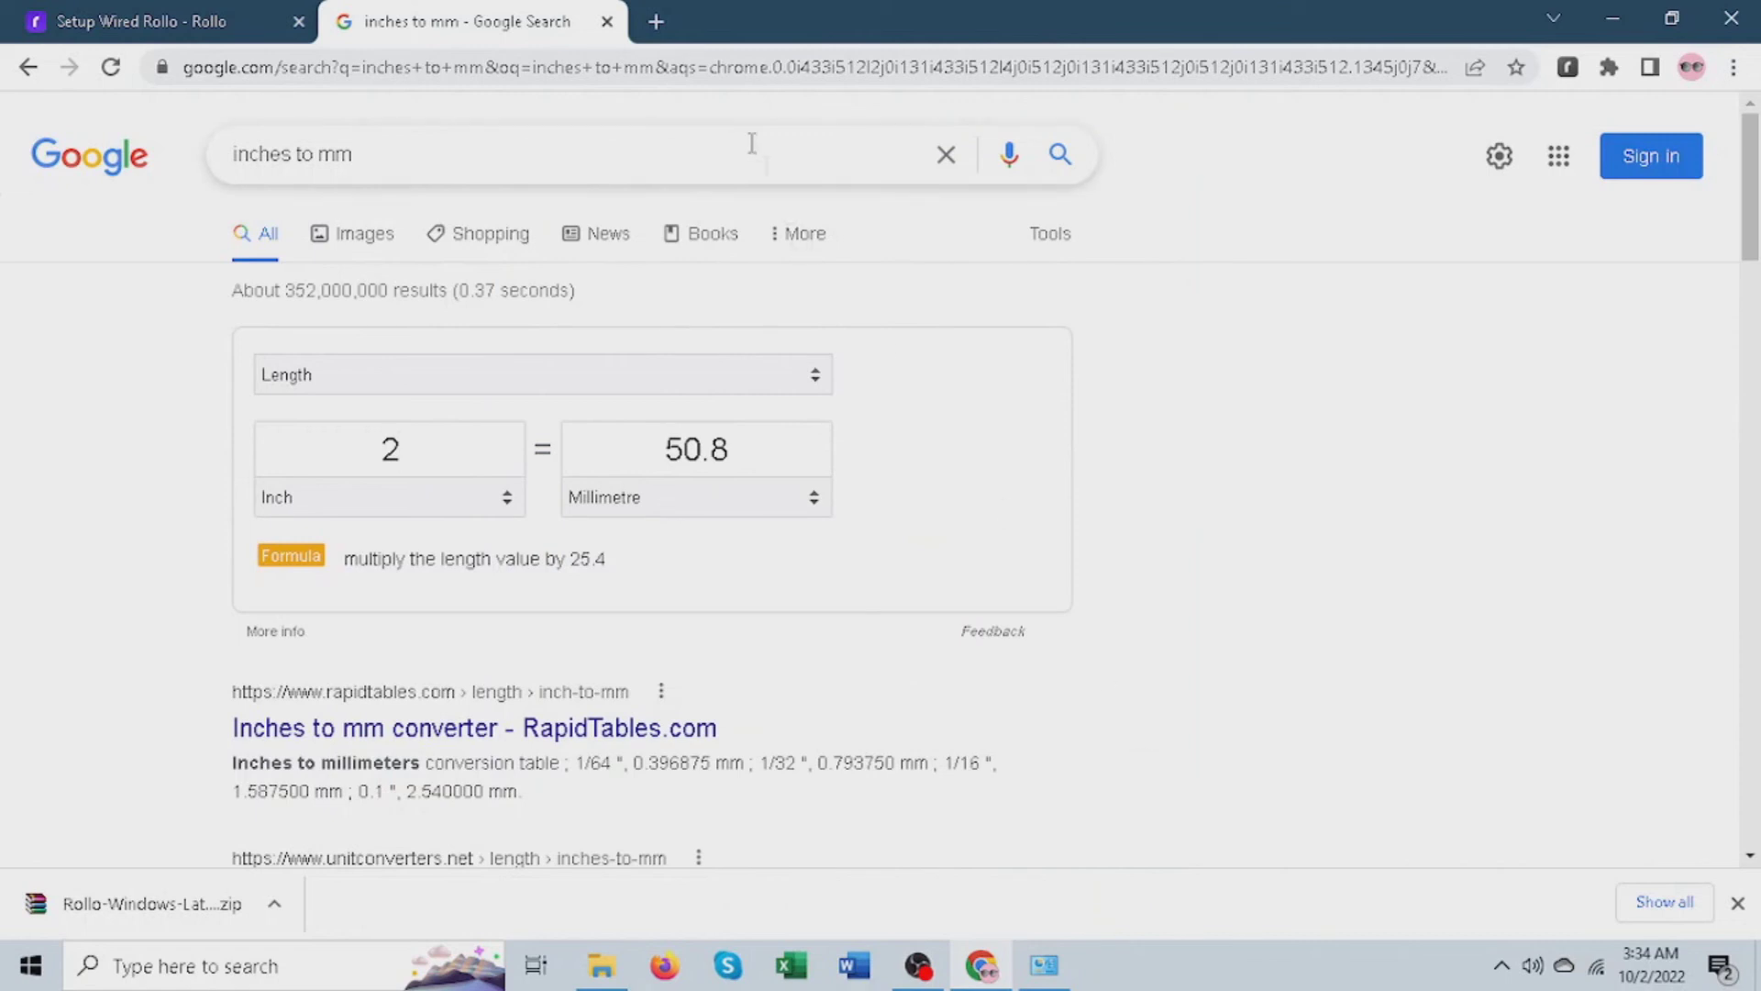
Load rollo.com/sample in a new tab and start printing Labels-Sample.pdf
click(658, 21)
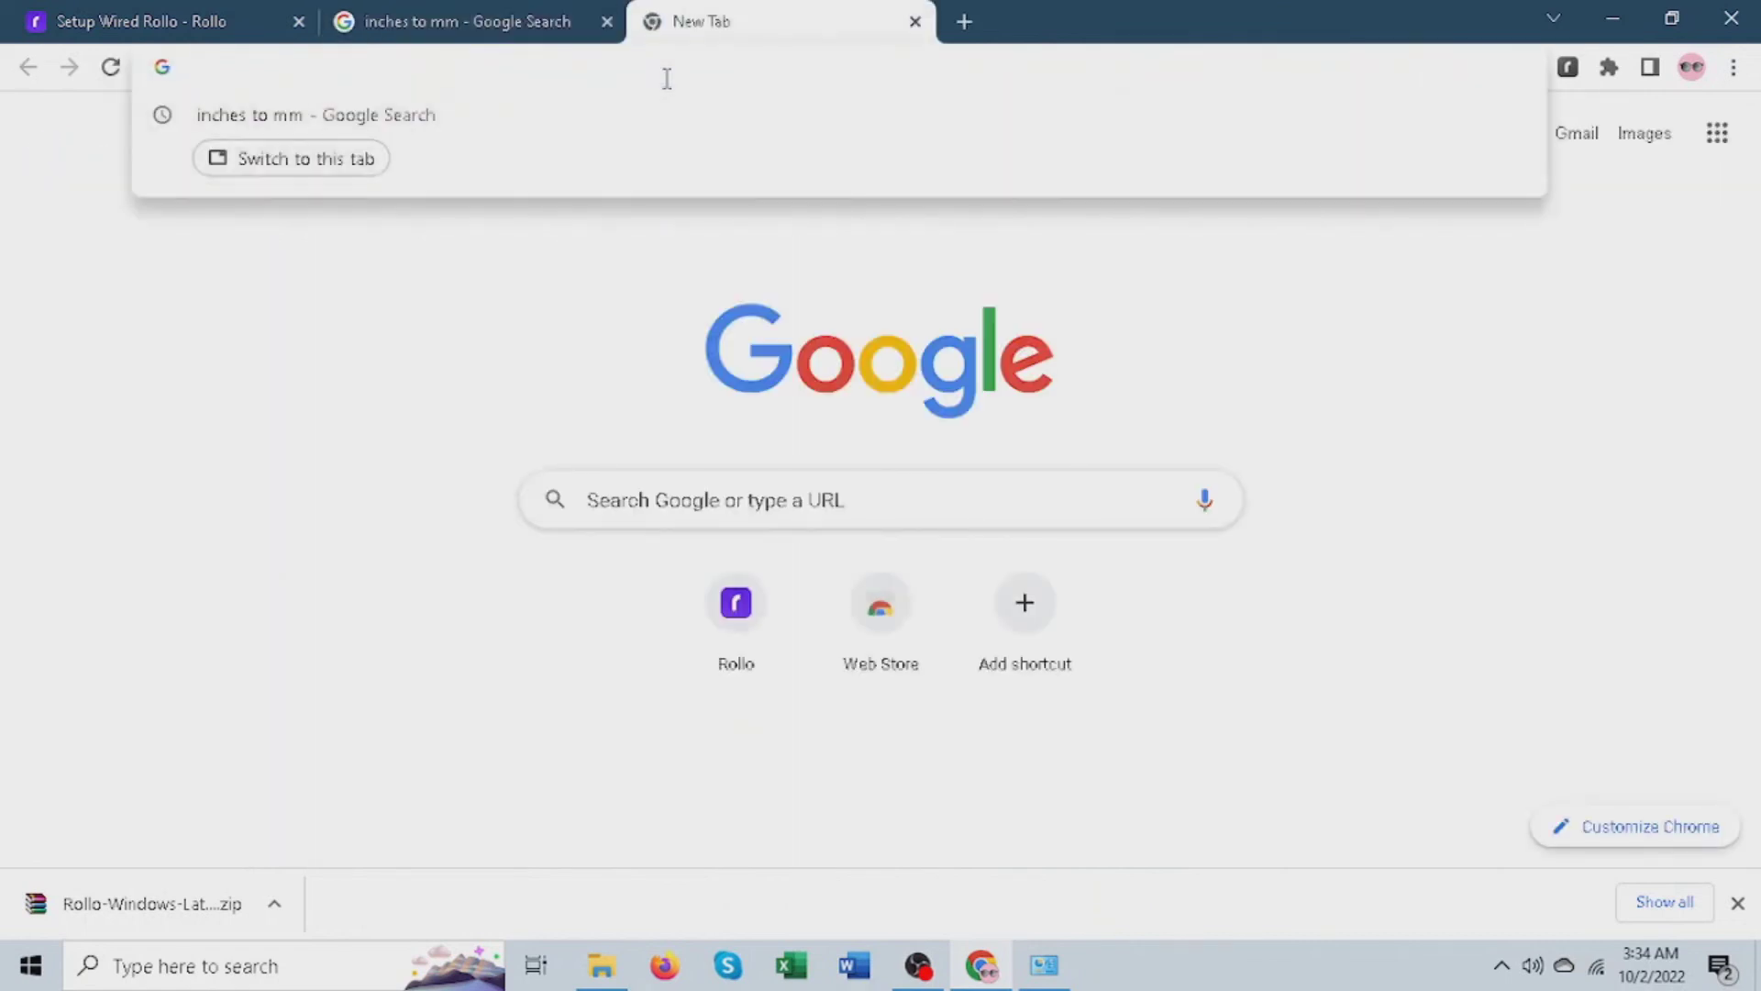
text(rollo.com/samp)
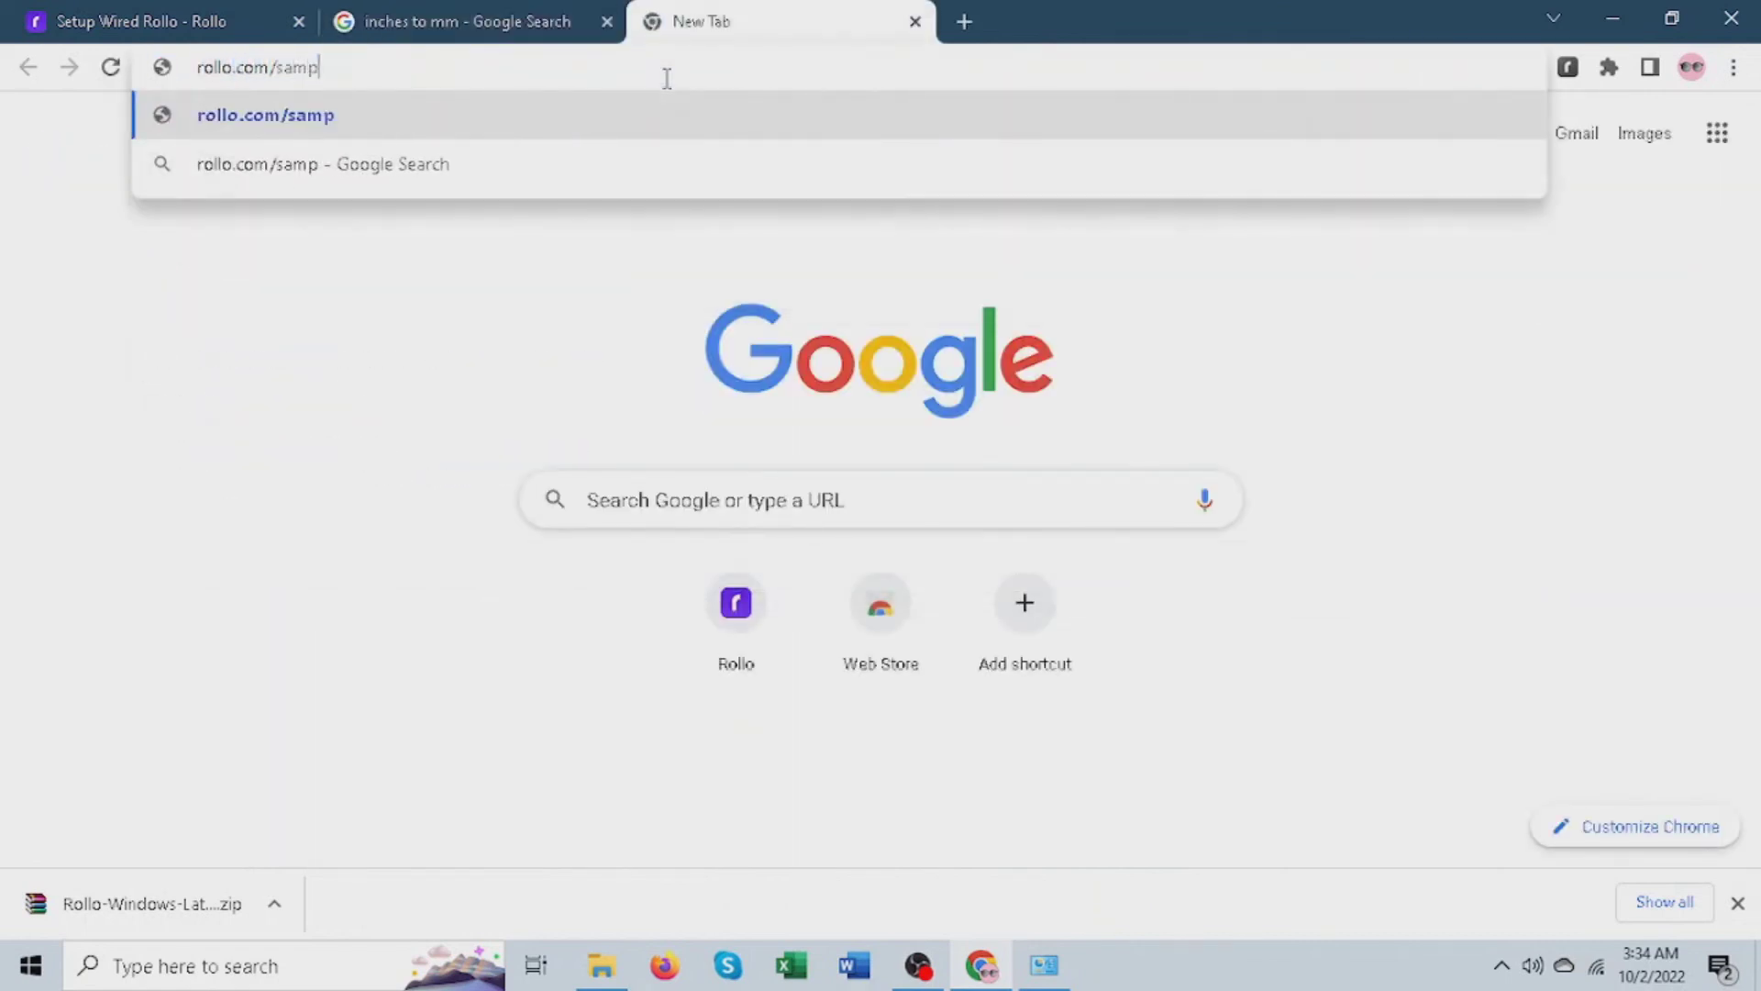
text(le)
key(Return)
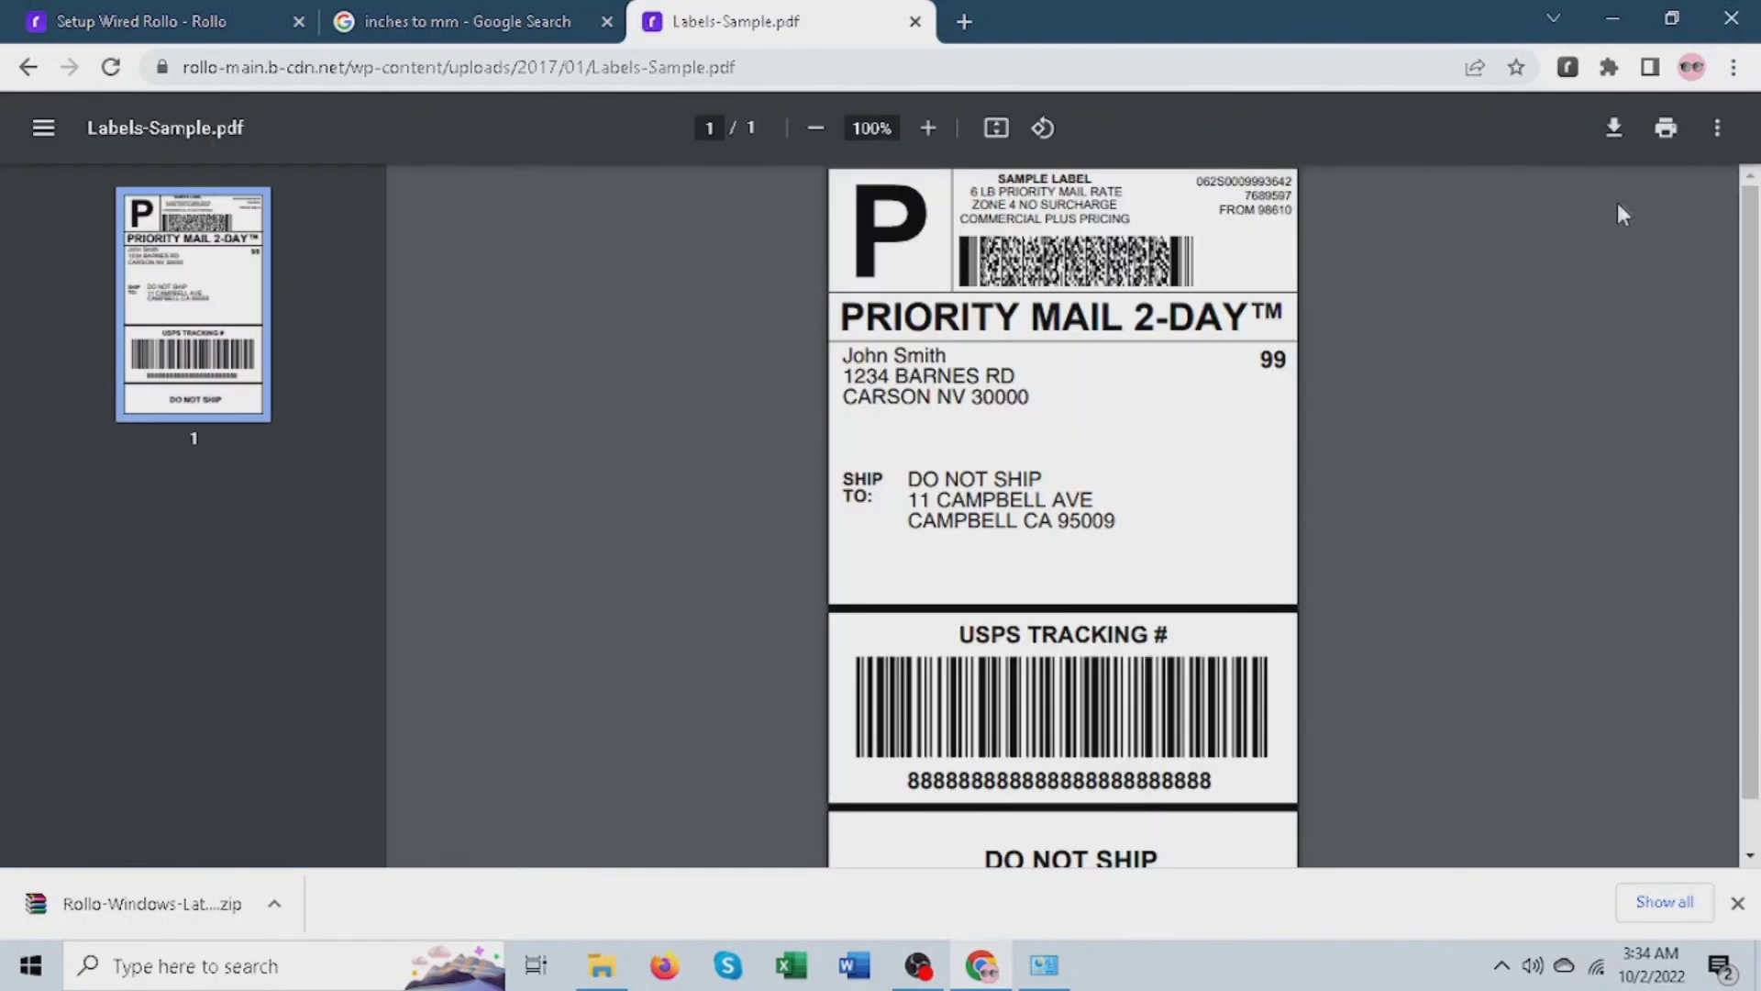
click(1669, 139)
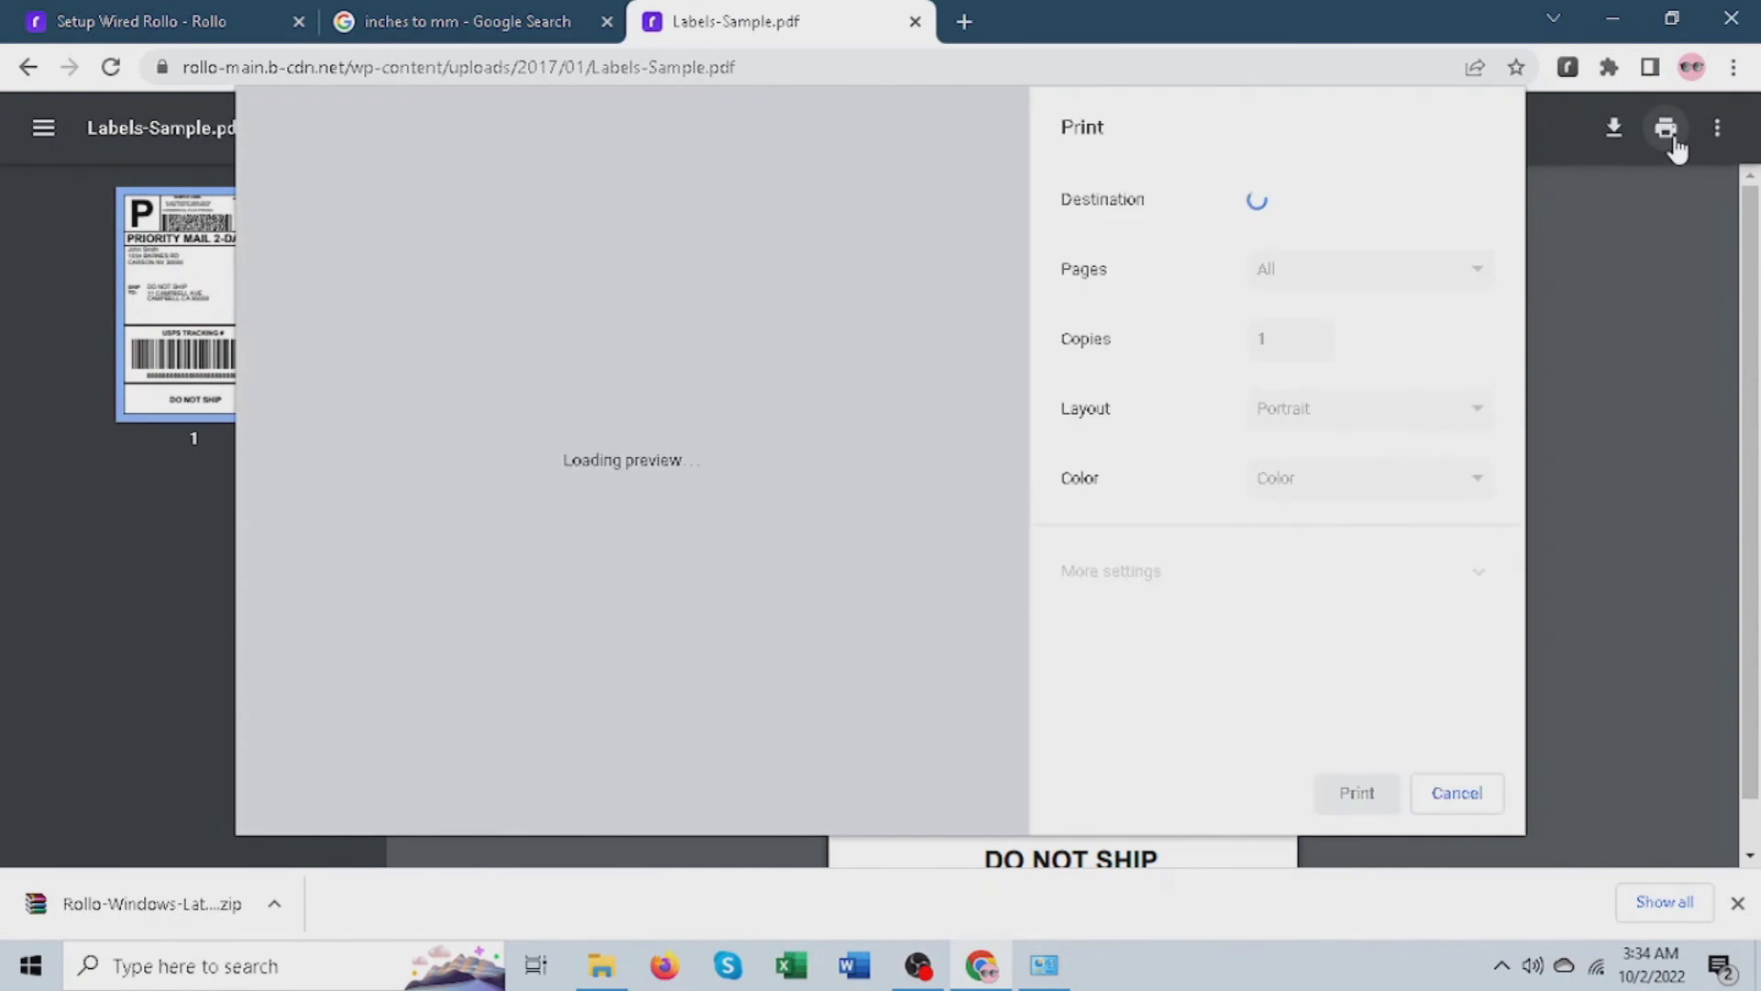
Choose Rollo Printer as the print destination from the full printer list
click(1438, 207)
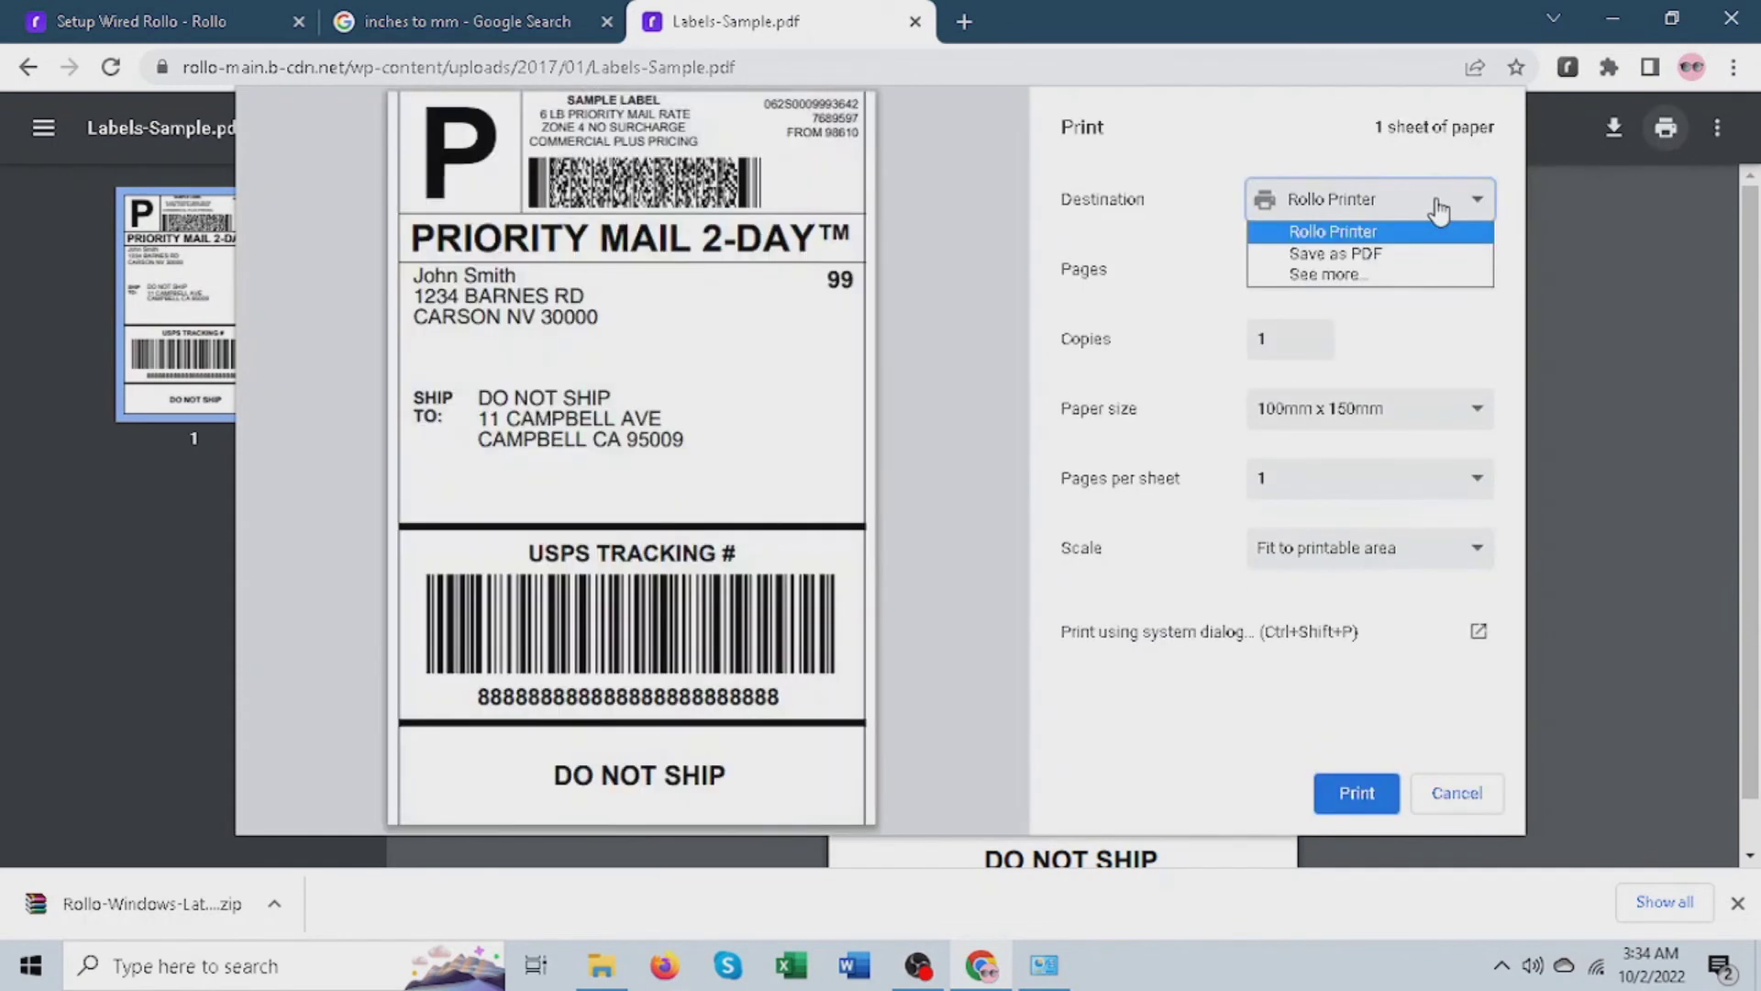
click(1329, 274)
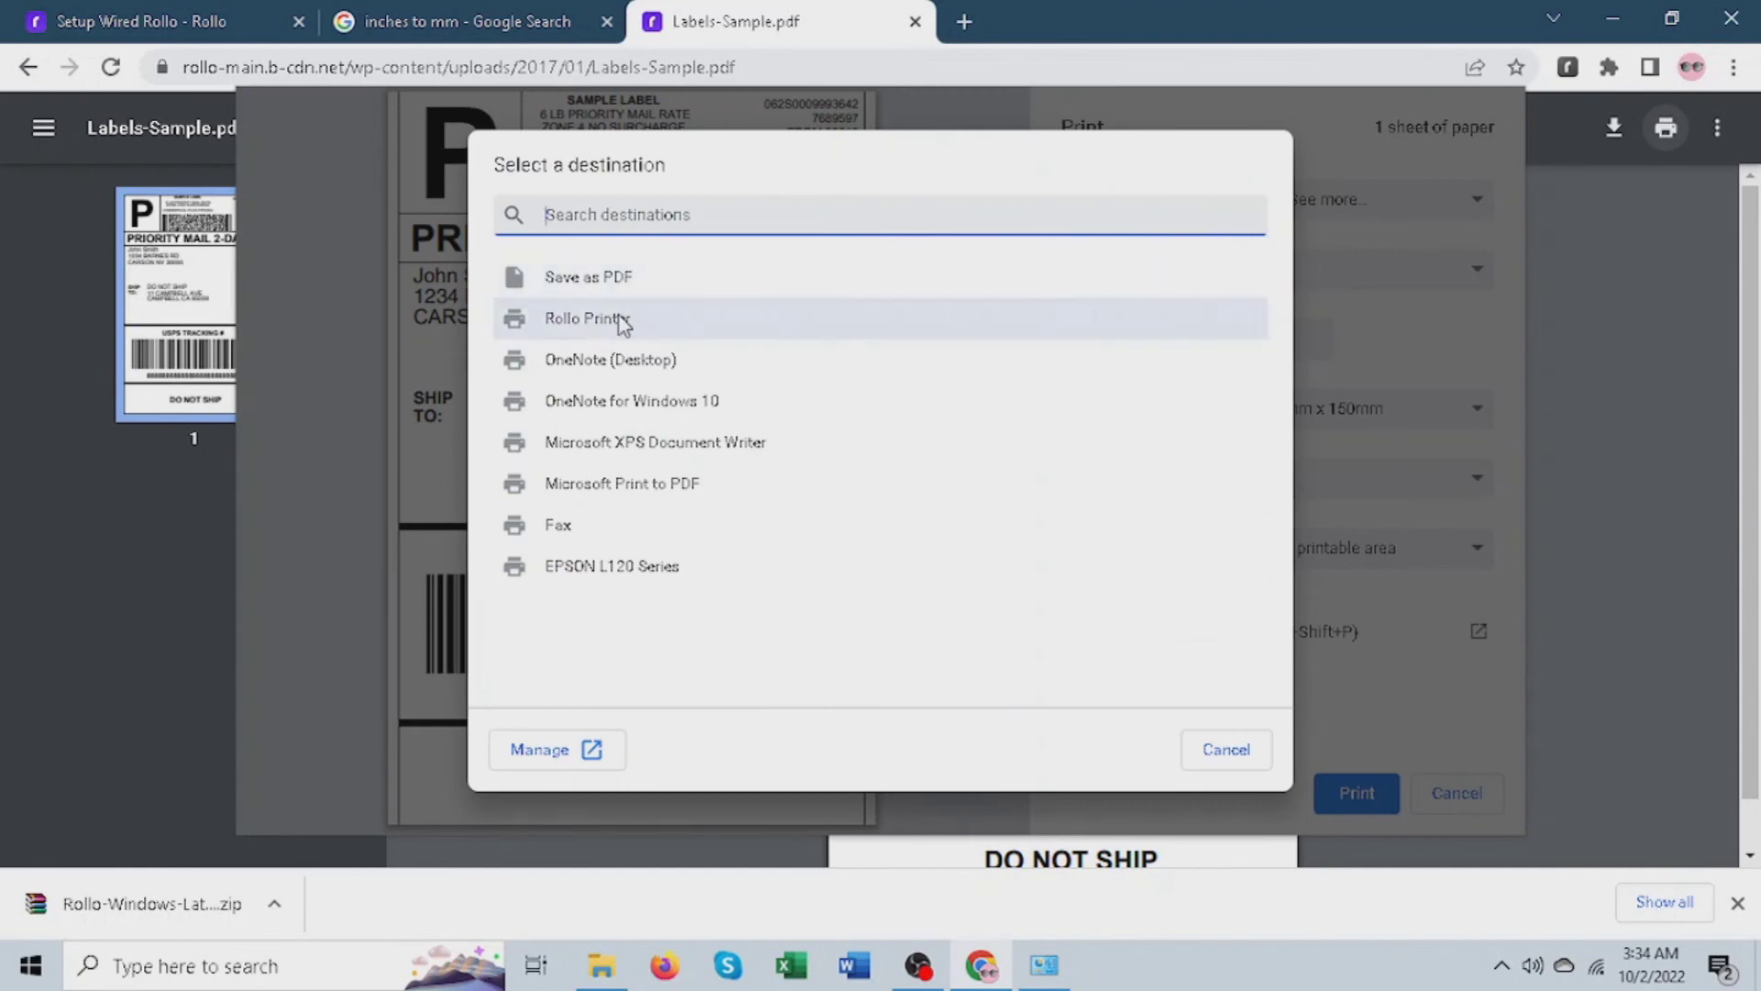
click(597, 321)
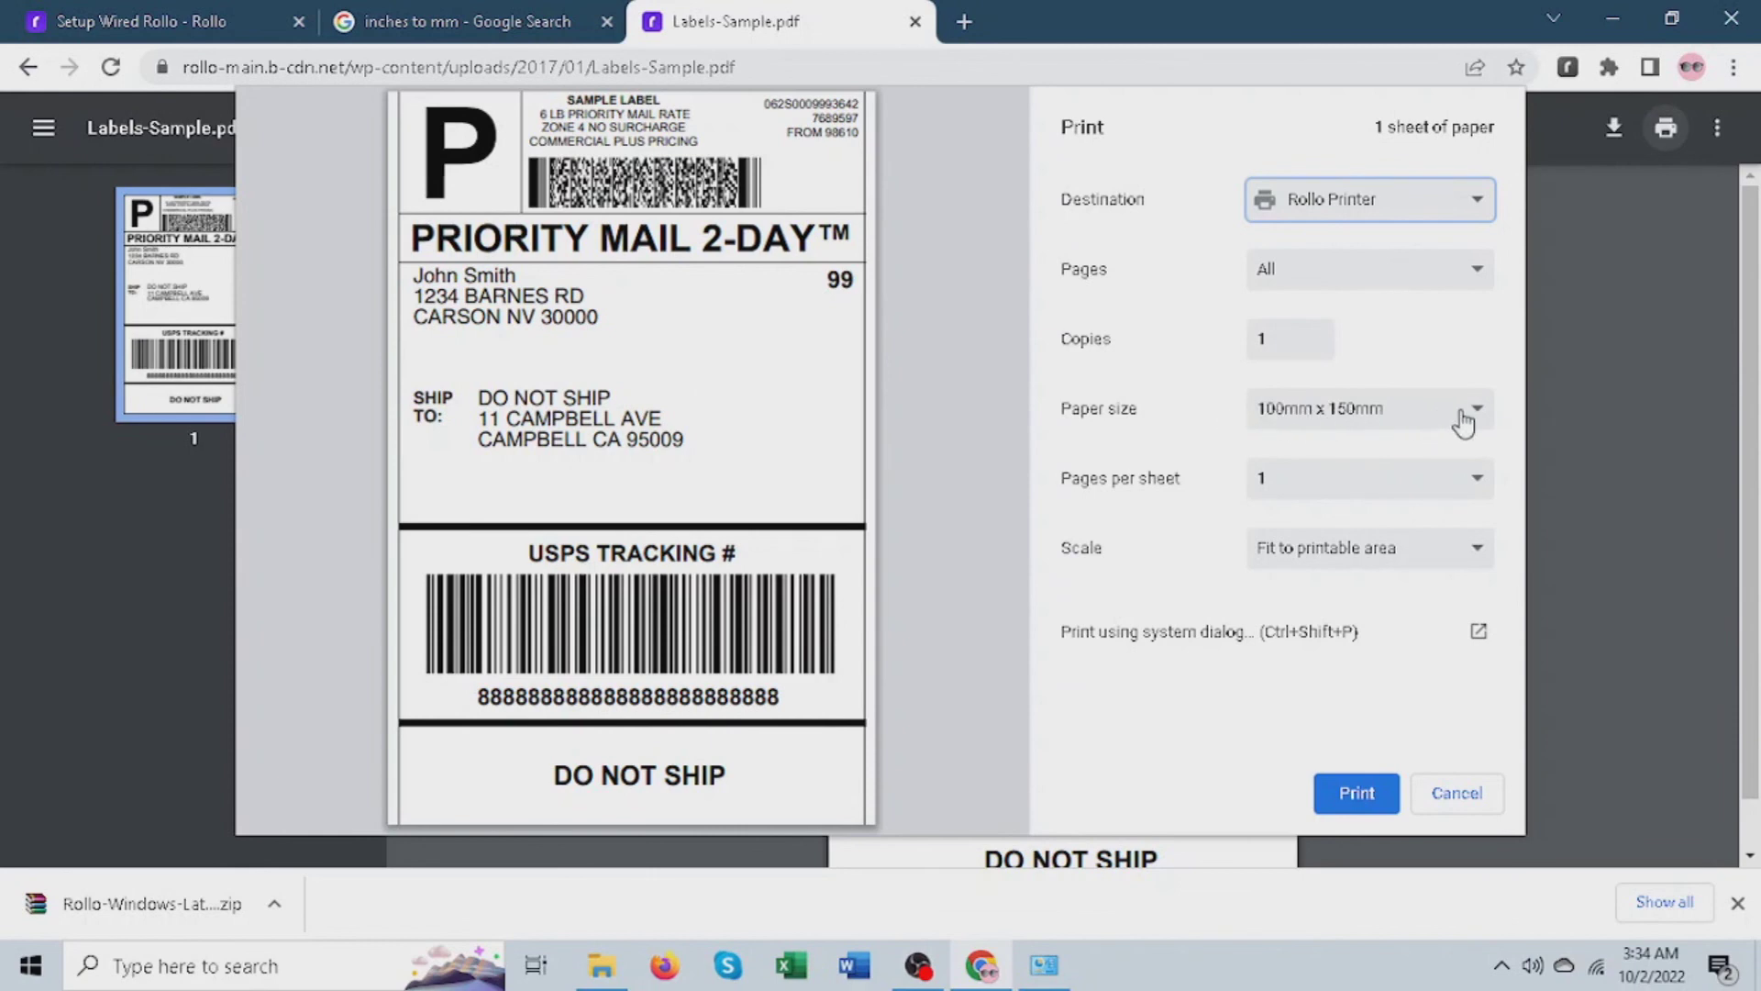
Preview the label with paper size My Custom Paper-2x2, then cancel printing
click(1464, 417)
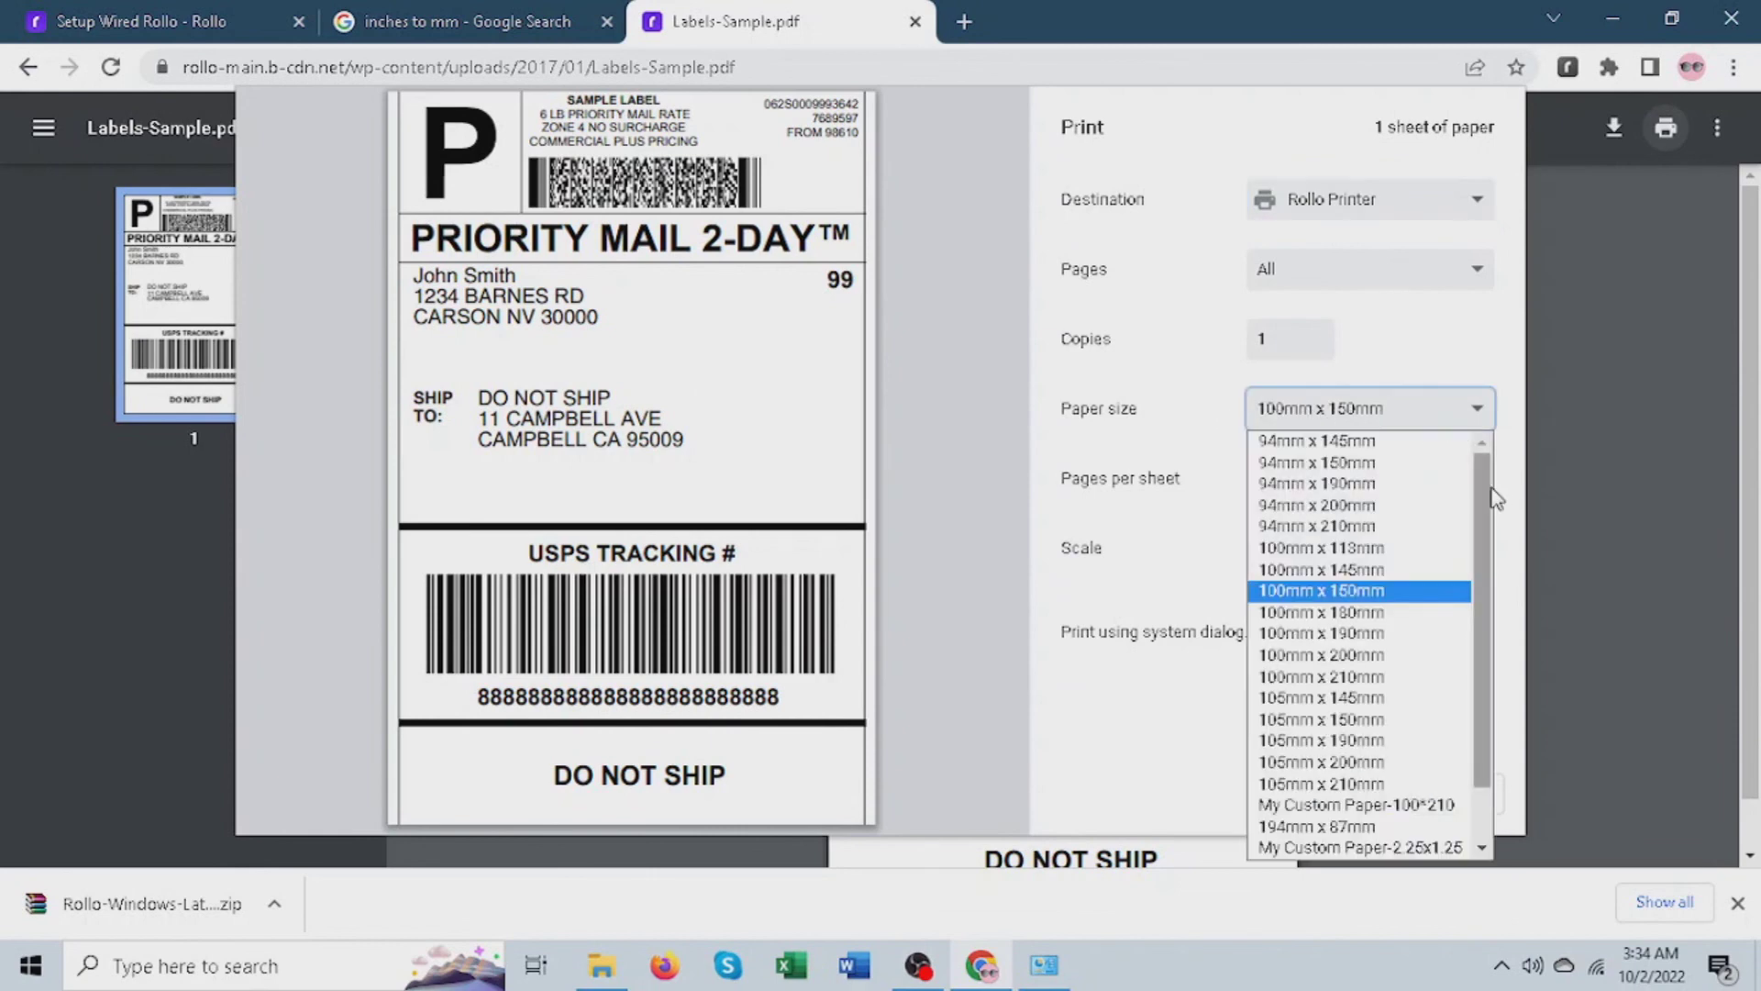
drag(1491, 497, 1486, 578)
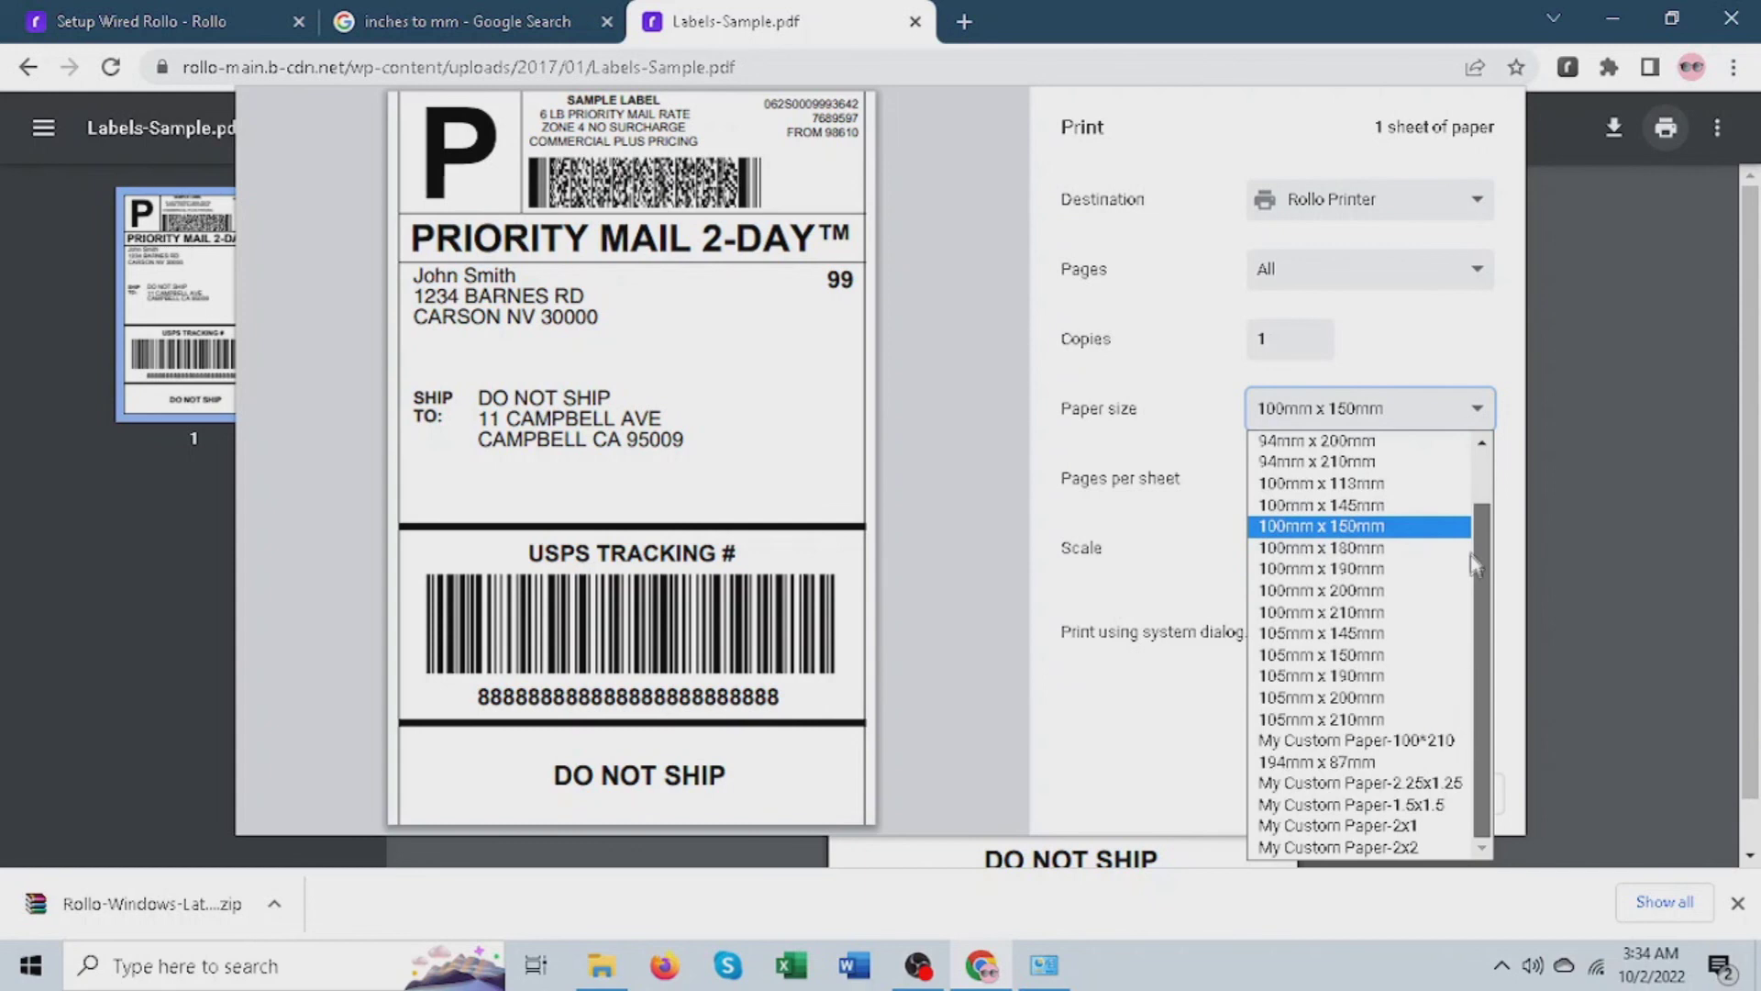
click(1427, 848)
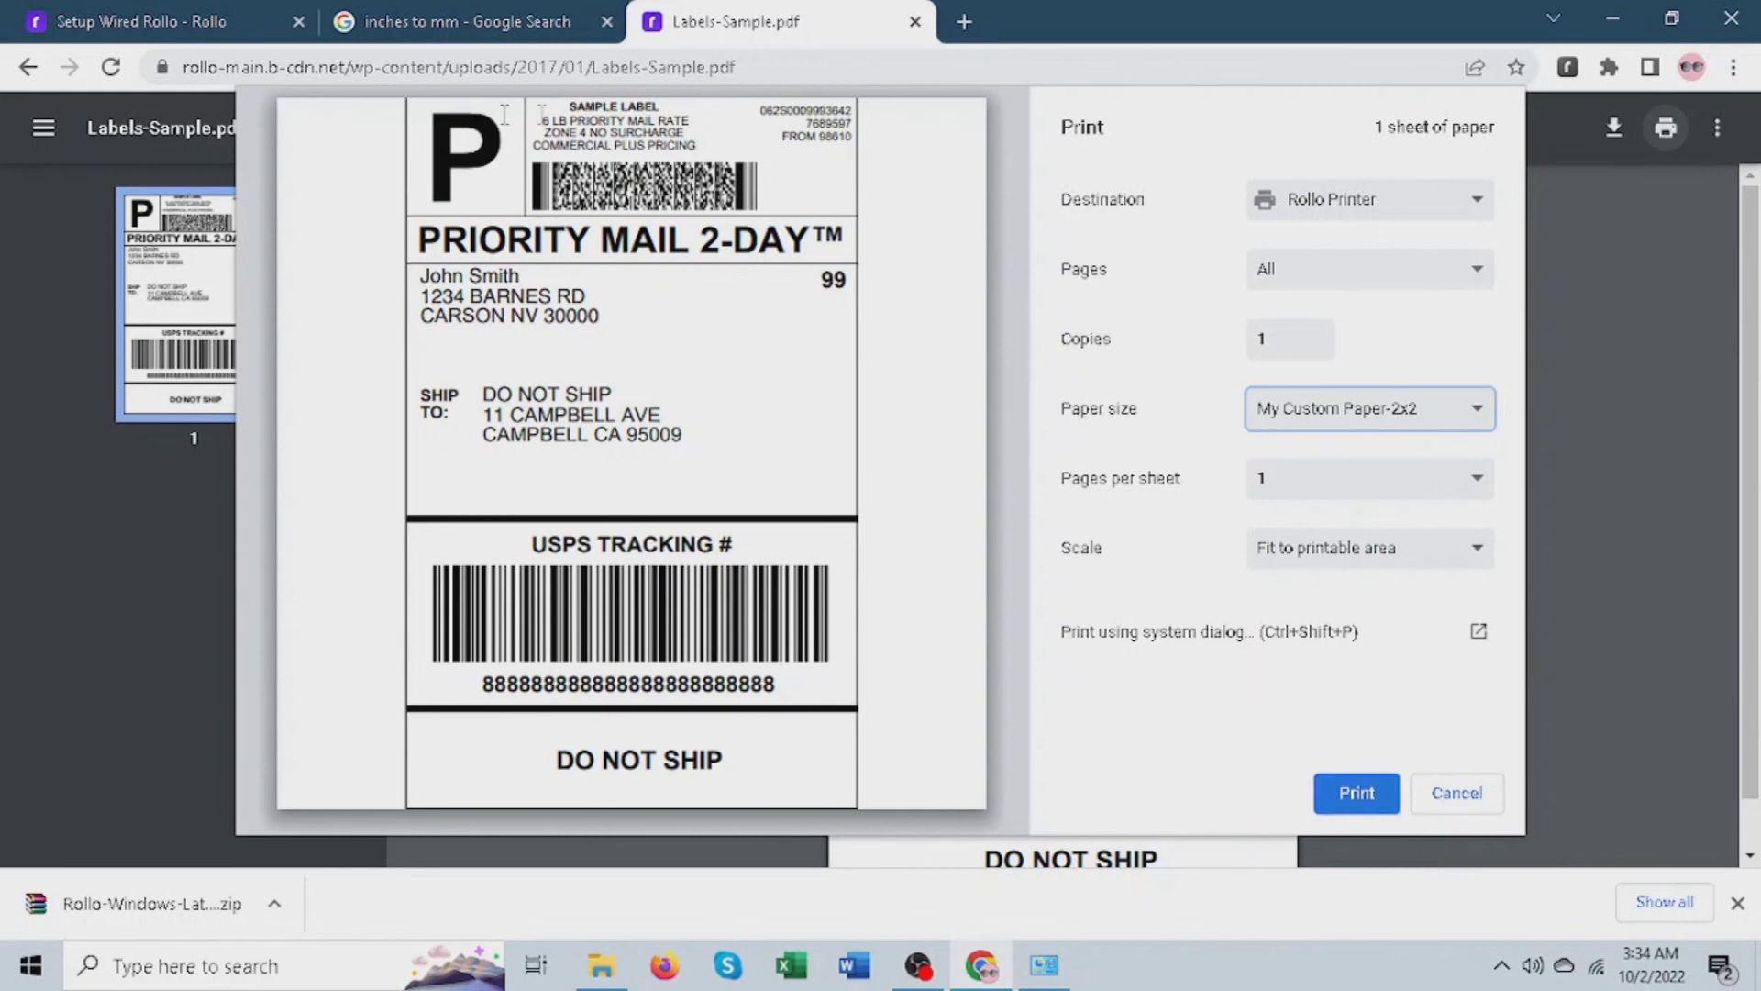
click(1457, 794)
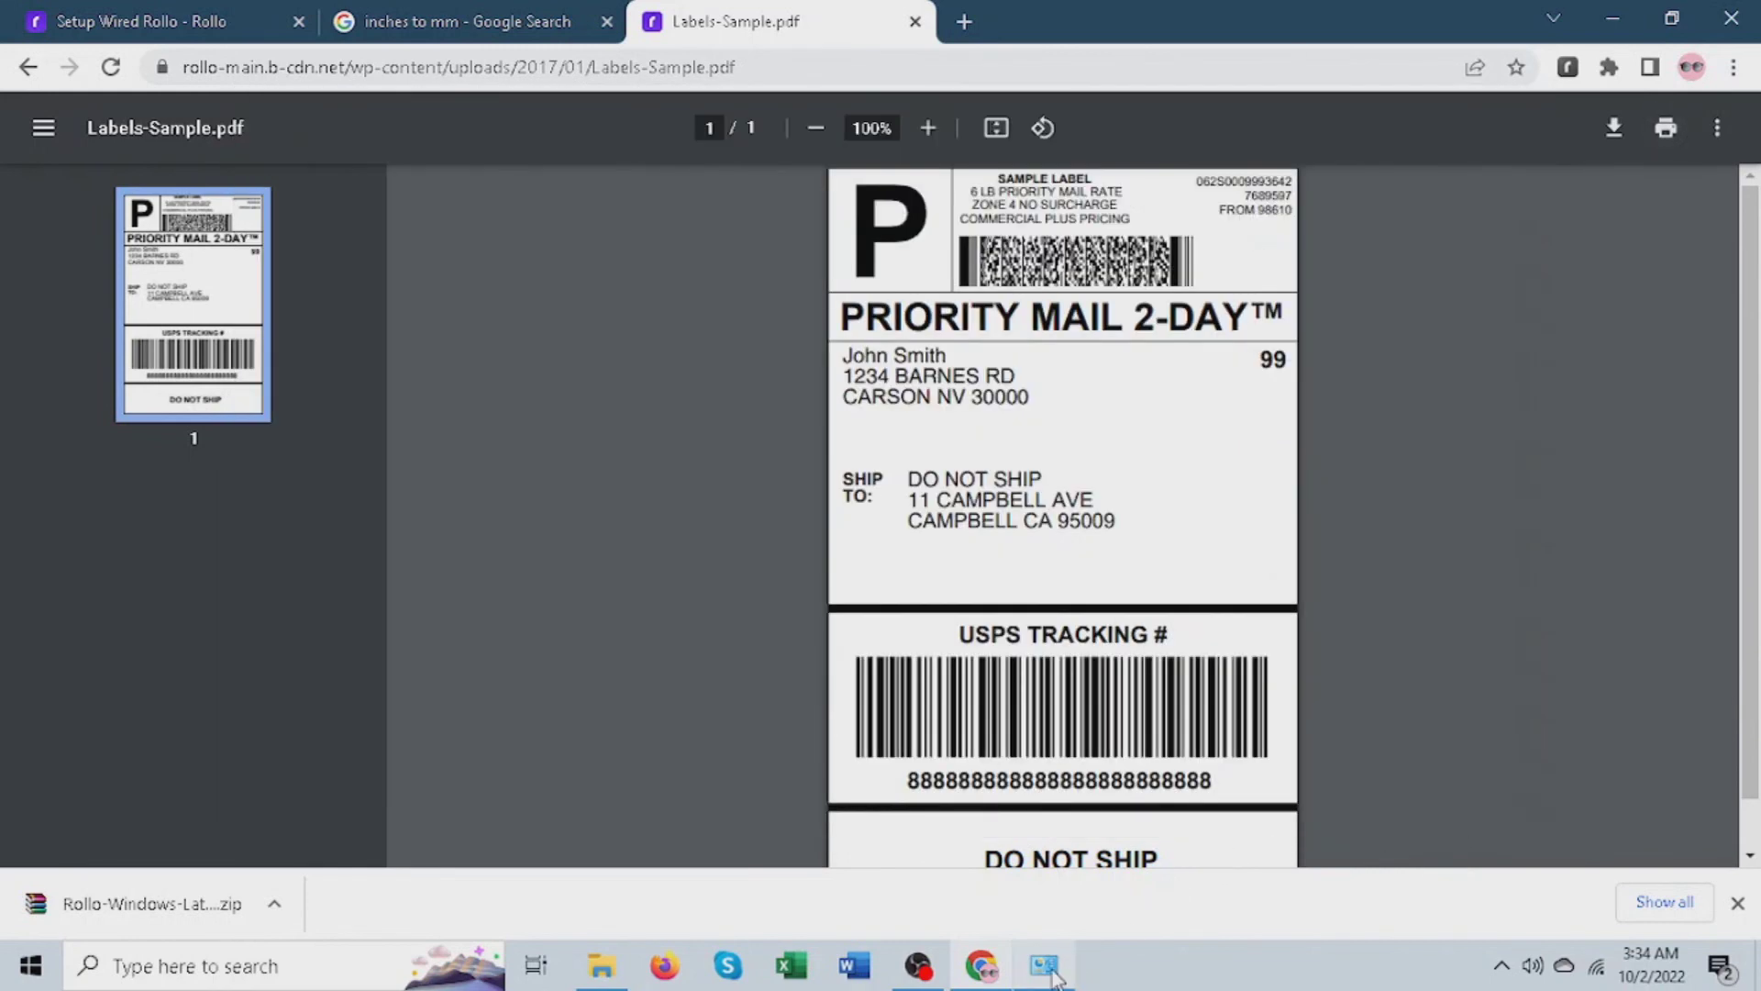